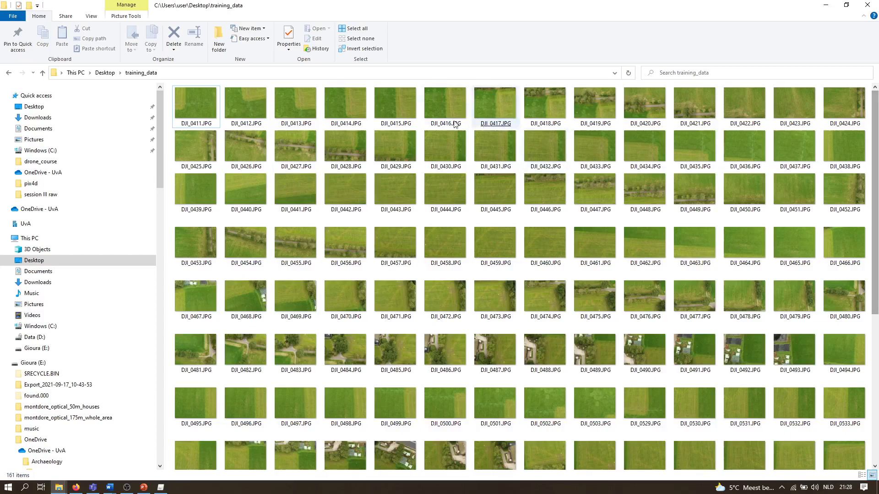
Open the photo DJI_0411.JPG from the training_data folder in IrfanView
left_click(212, 102)
right_click(209, 104)
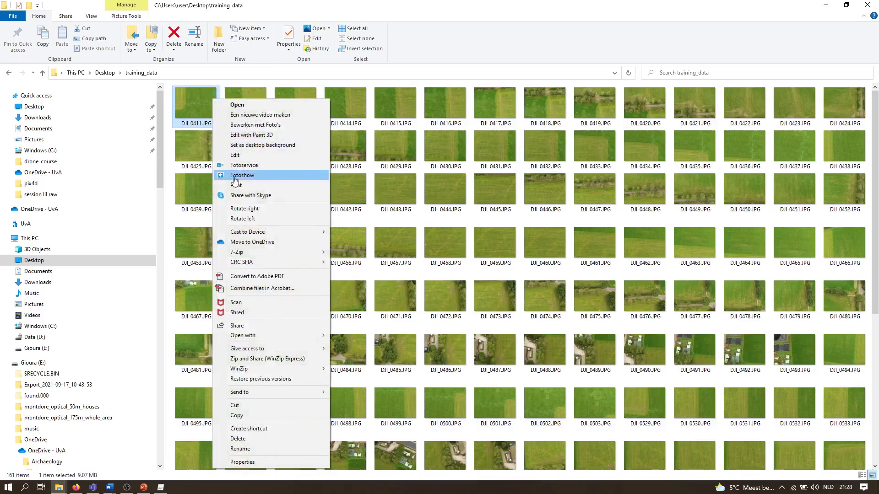
mouse_move(285, 339)
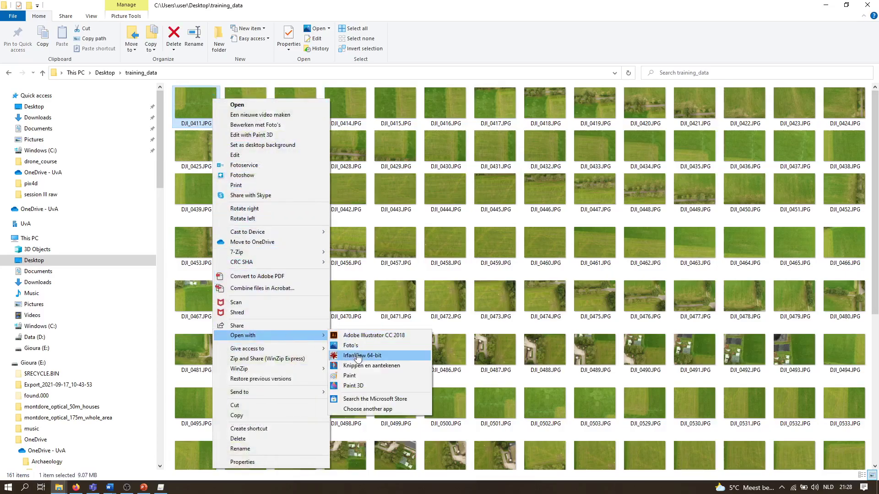
left_click(373, 358)
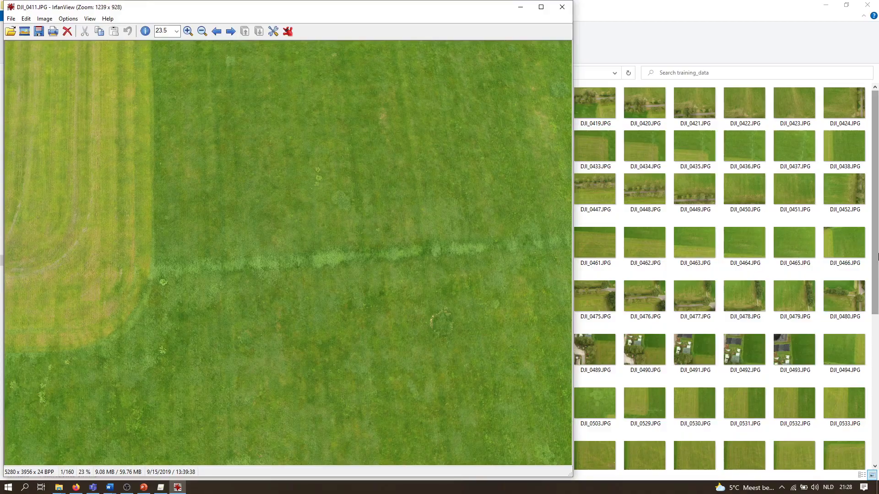
Browse the drone photos in sequence up to DJI_0437.JPG, examining image overlap and ground coverage, and close the viewer
key("Right")
key("Right")
key("Right")
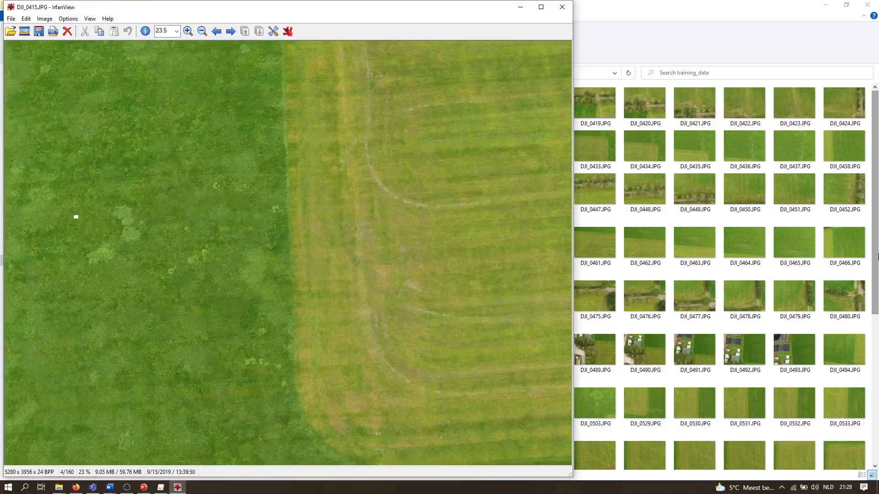
key("Right")
key("Right")
key("Right")
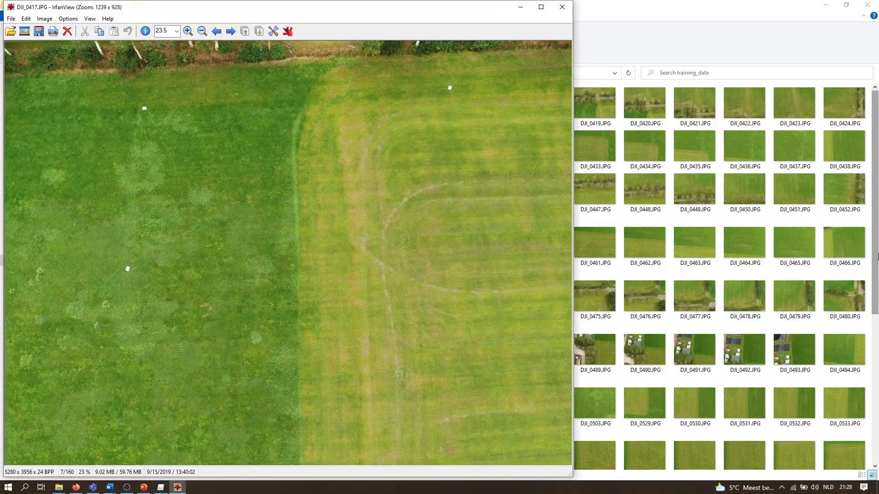
key("Right")
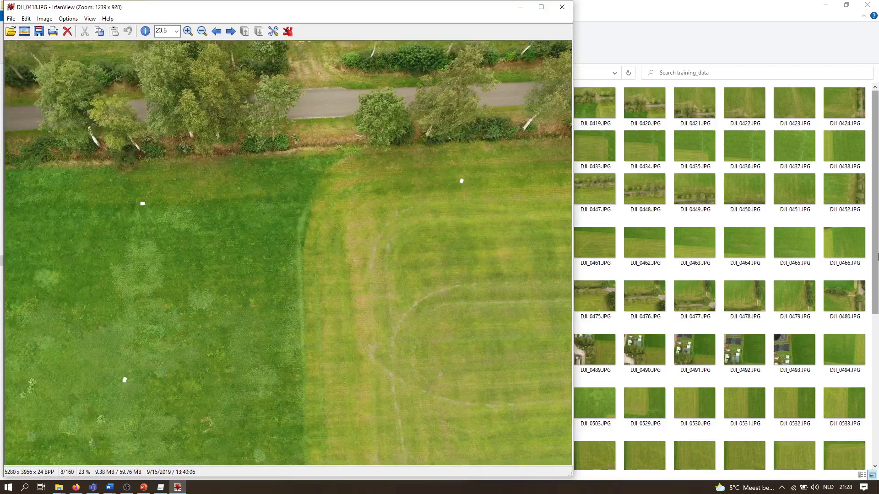
key("Right")
key("Right")
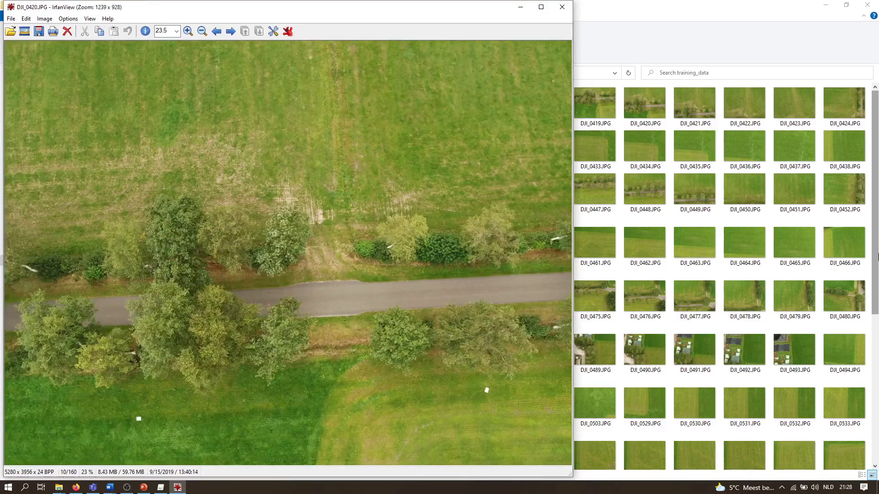
key("Right")
key("Right")
key("Right")
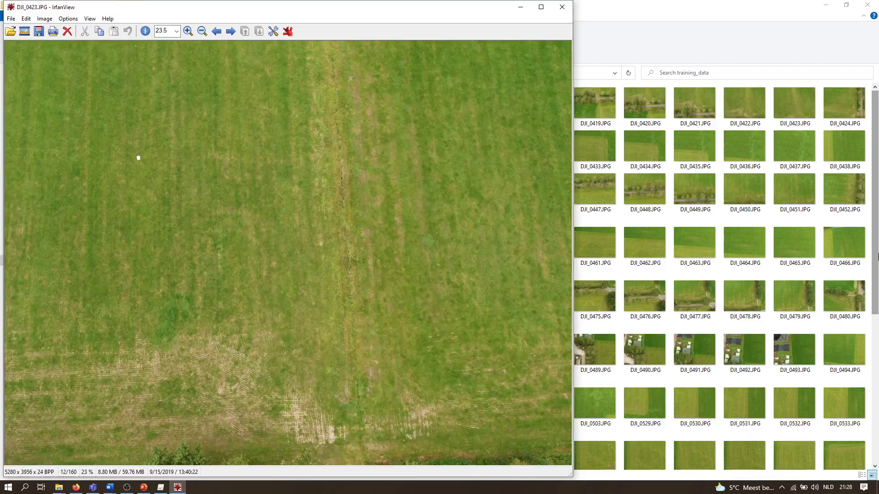
key("Right")
key("Right")
key("Right")
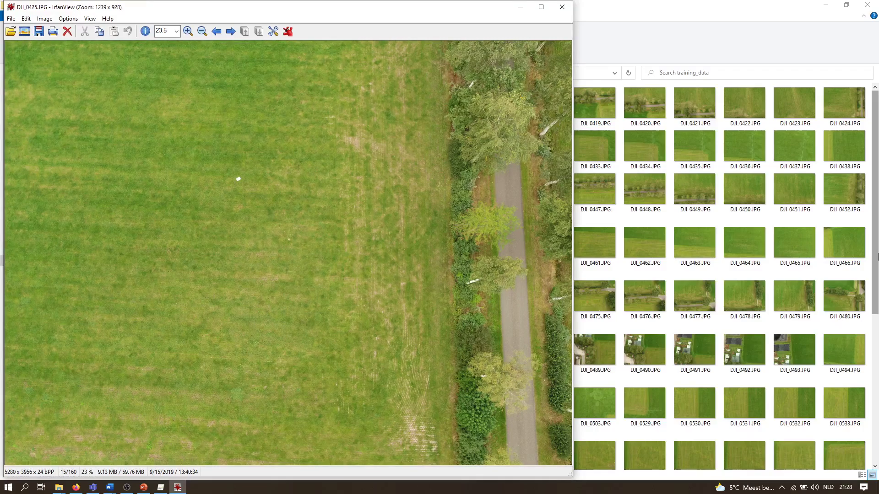
key("Right")
key("Right")
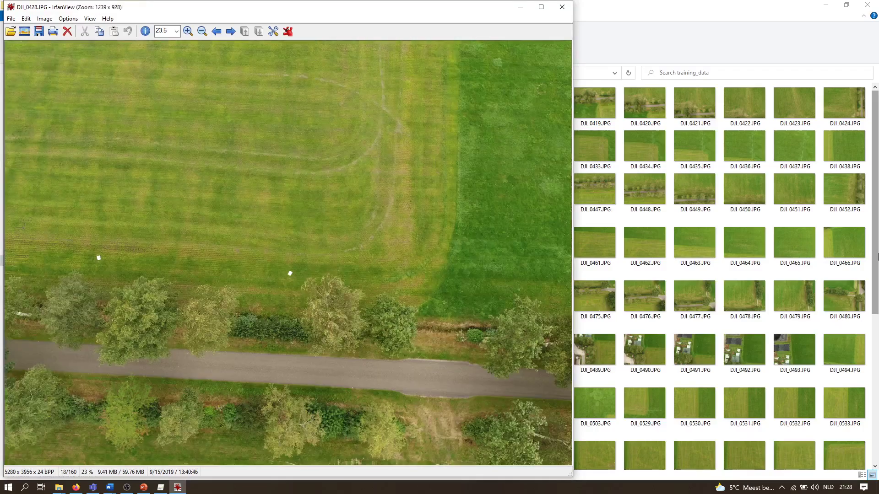
key("Right")
key("Right")
key("Right")
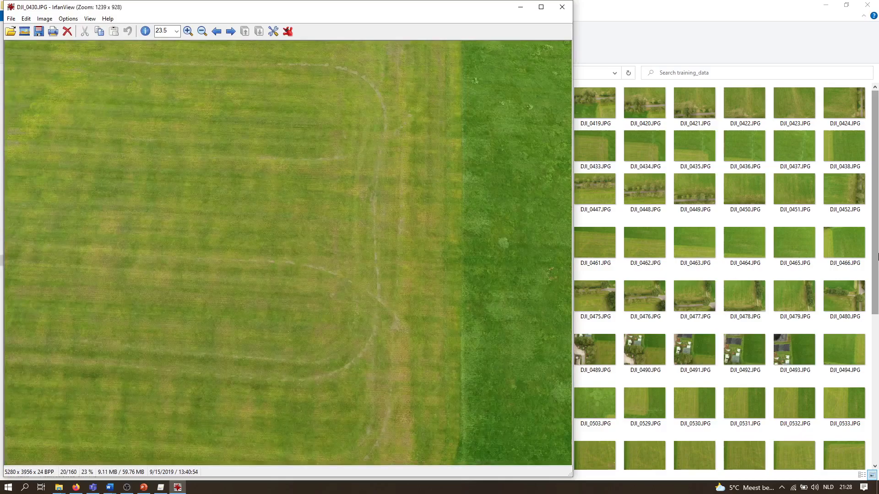
key("Right")
key("Right")
key("Right")
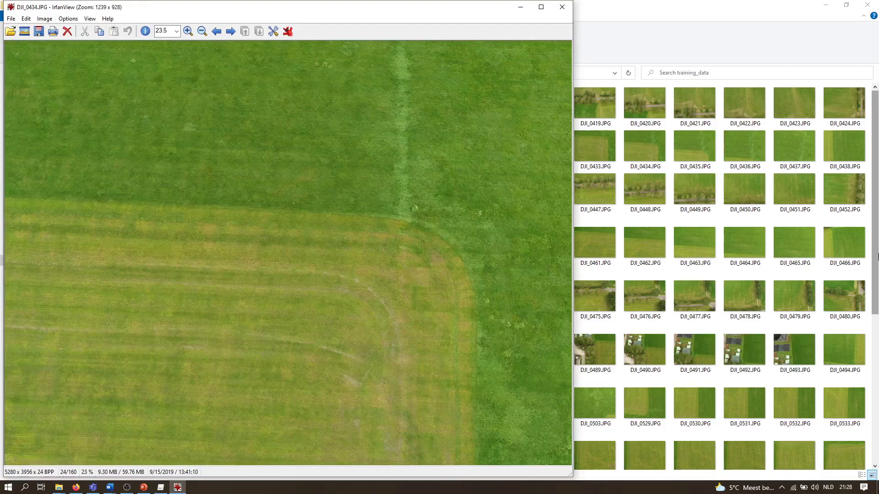
key("Right")
key("Right")
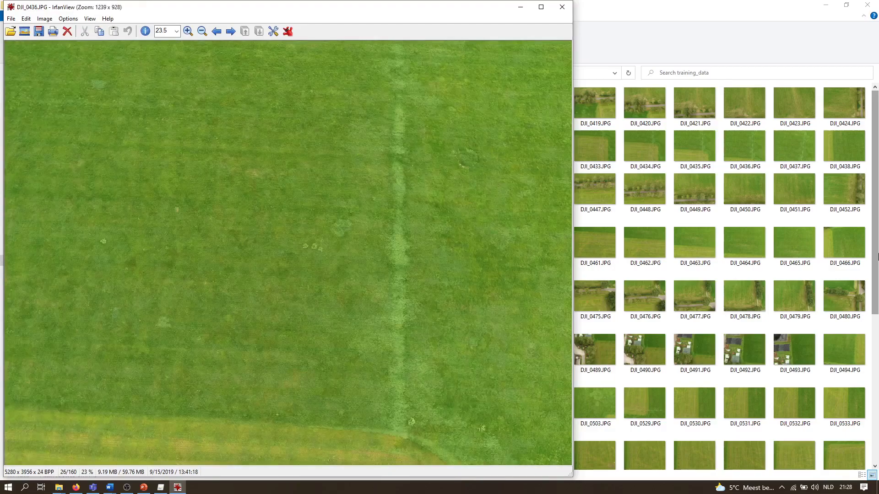
key("Right")
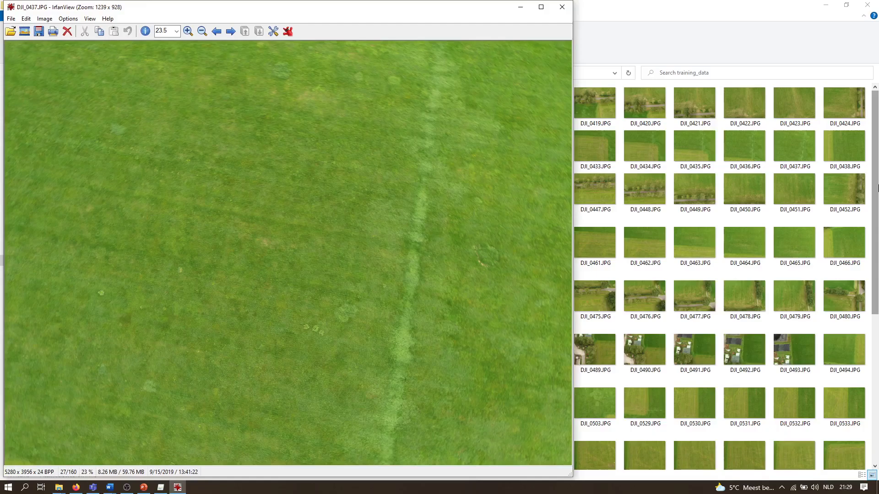
left_click(563, 6)
View the photo DJI_0588.JPG from the training_data folder to examine the ground targets, and close it
scroll(877, 245, "down", 1)
left_click_drag(876, 245, 877, 329)
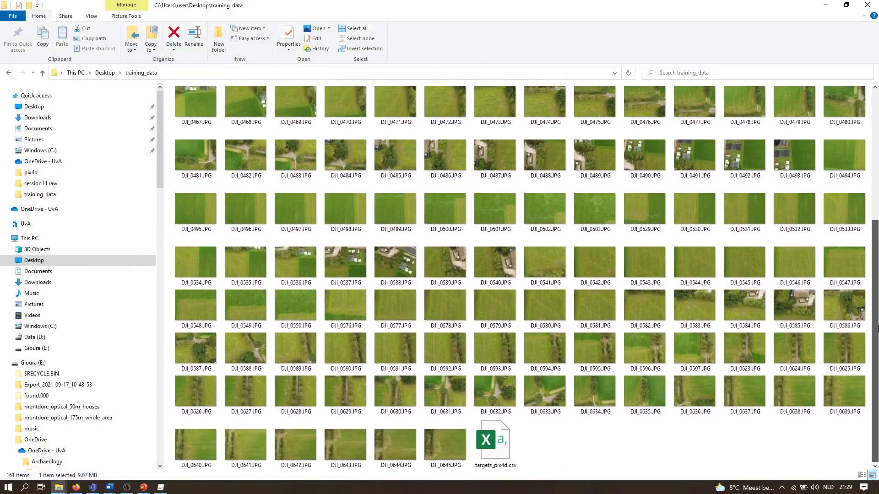
left_click(249, 350)
double_click(248, 349)
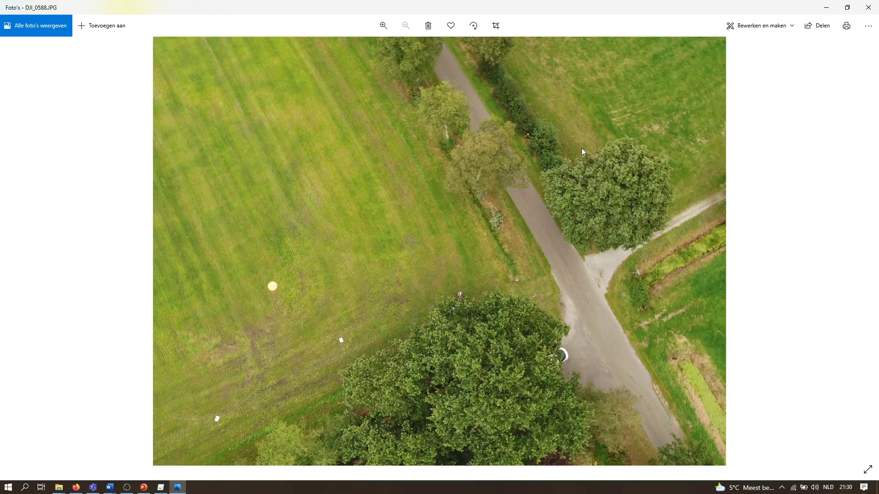
left_click(868, 7)
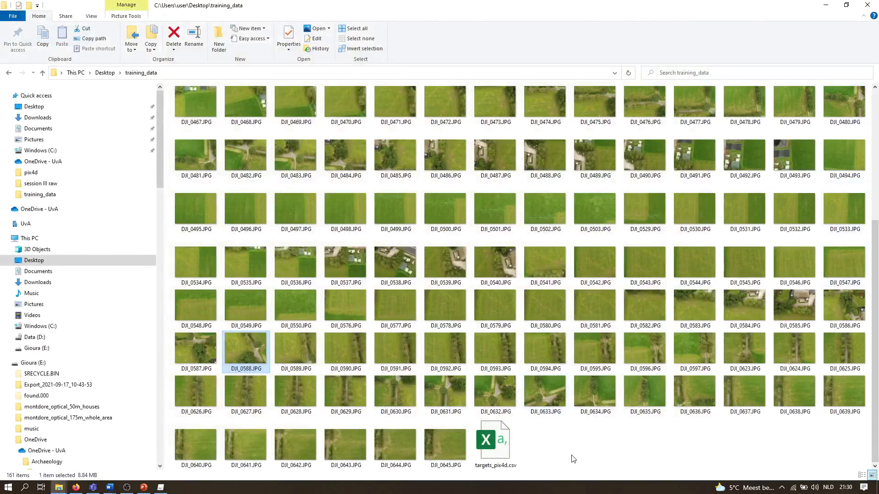
Open targets_pix4d.csv in Excel to examine the ground target coordinates, and close it
double_click(495, 443)
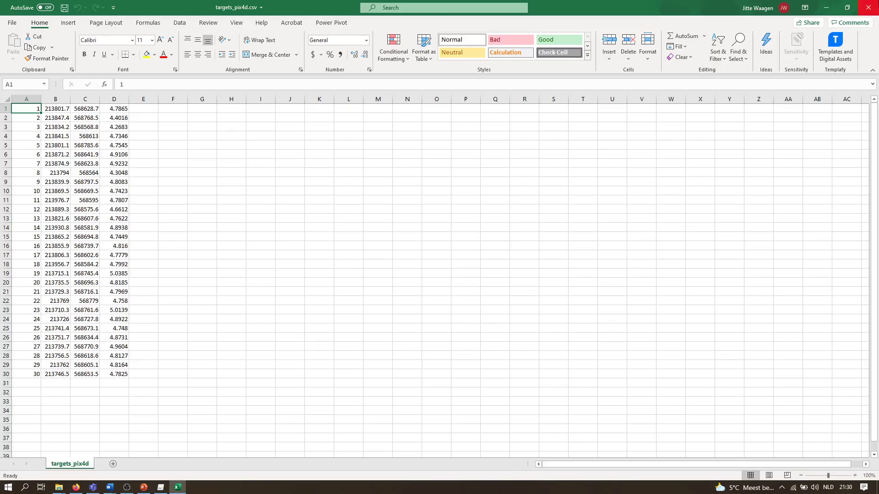
key("alt+F4")
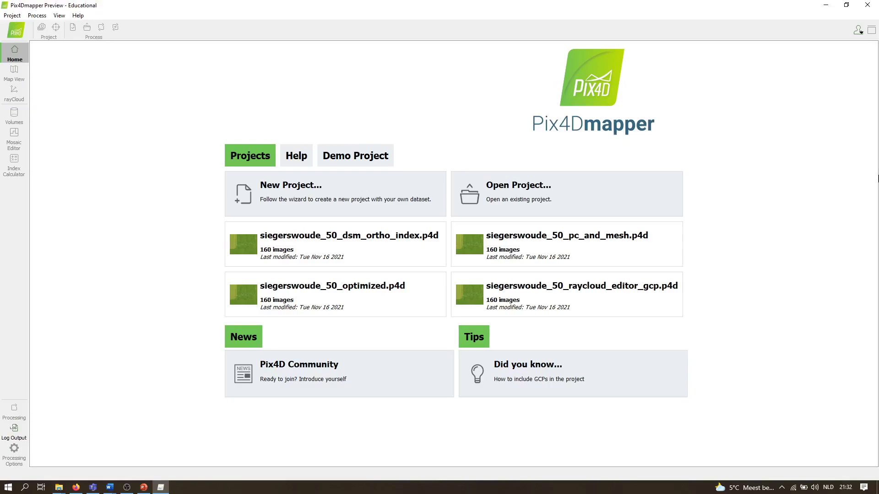
left_click(11, 17)
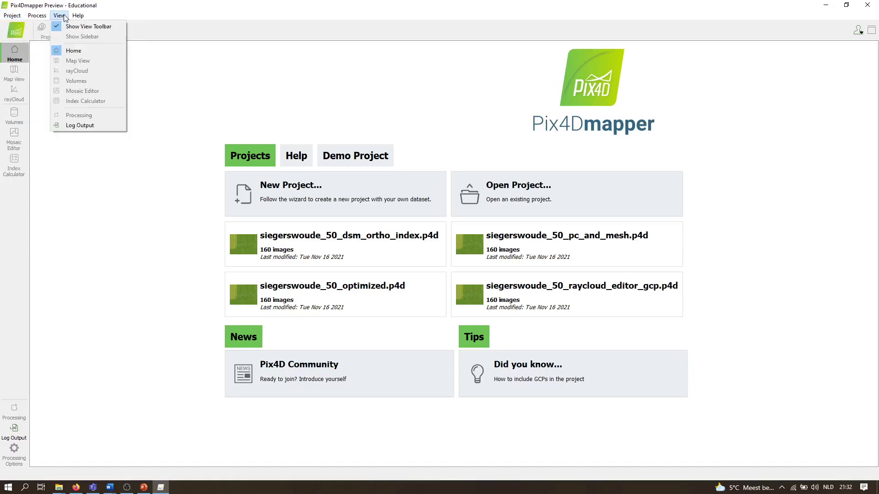
mouse_move(38, 17)
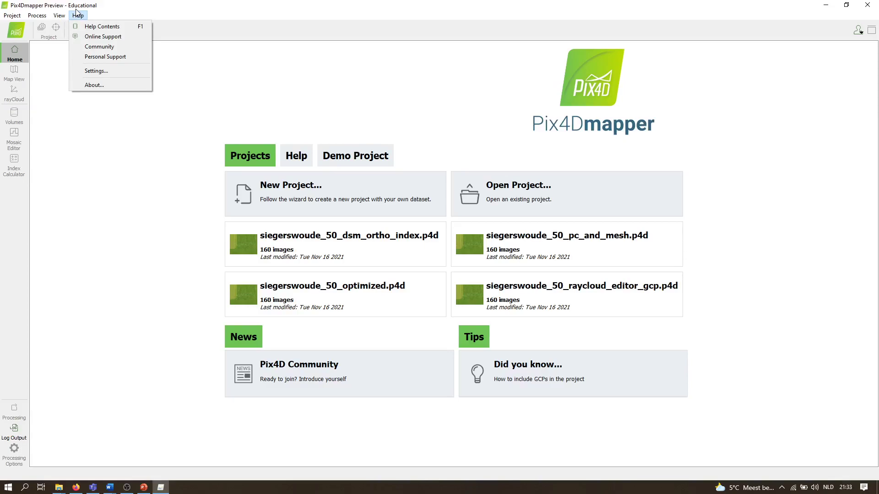
left_click(257, 8)
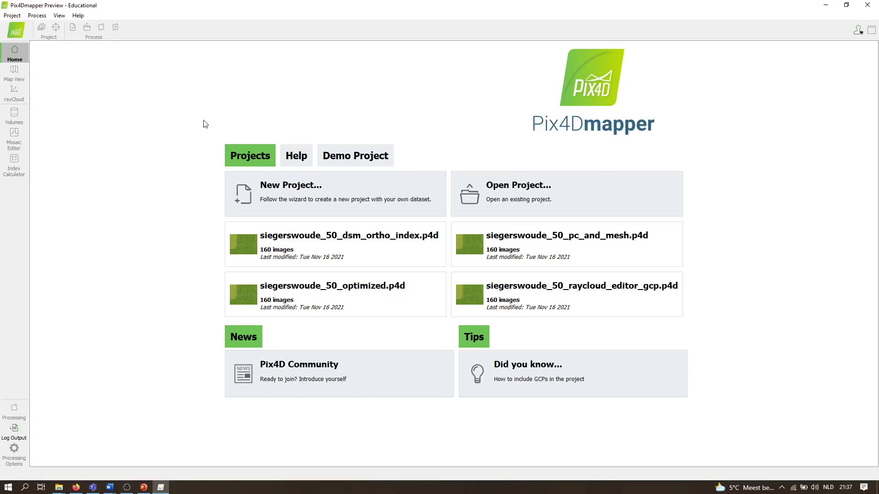
Start a new Pix4Dmapper project and set its location to a new Desktop folder named siegerswoude
left_click(287, 198)
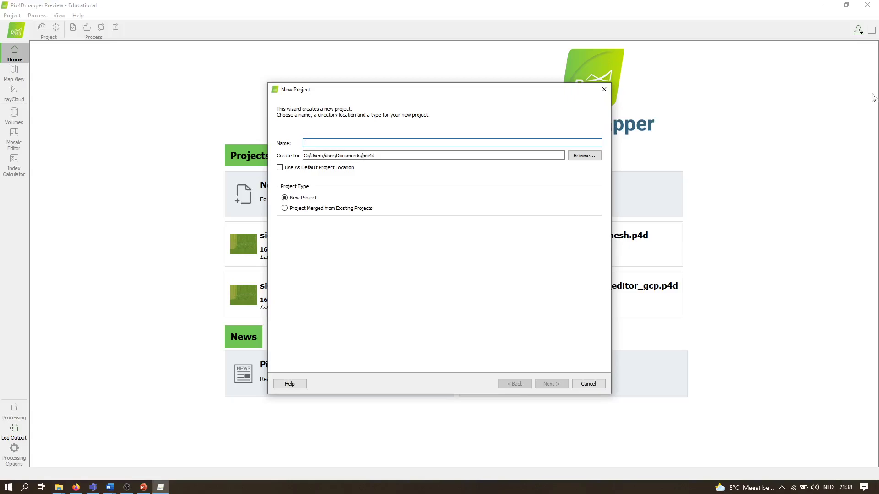
left_click(585, 156)
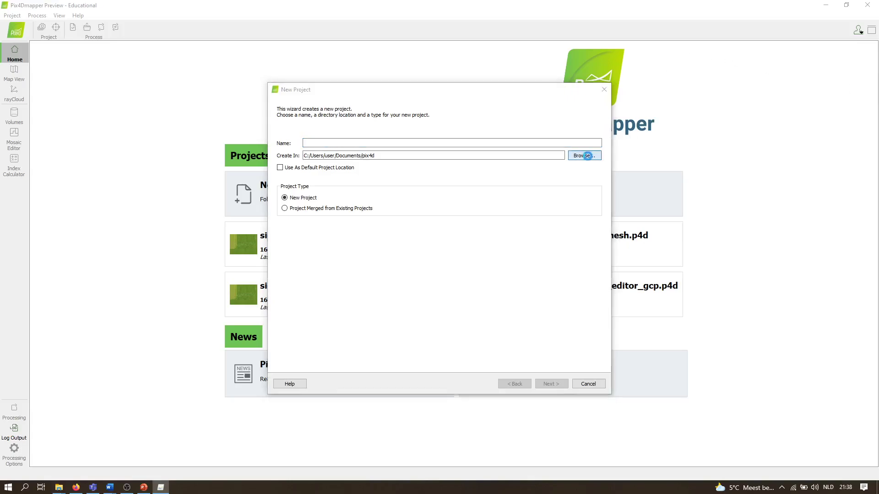
left_click(327, 128)
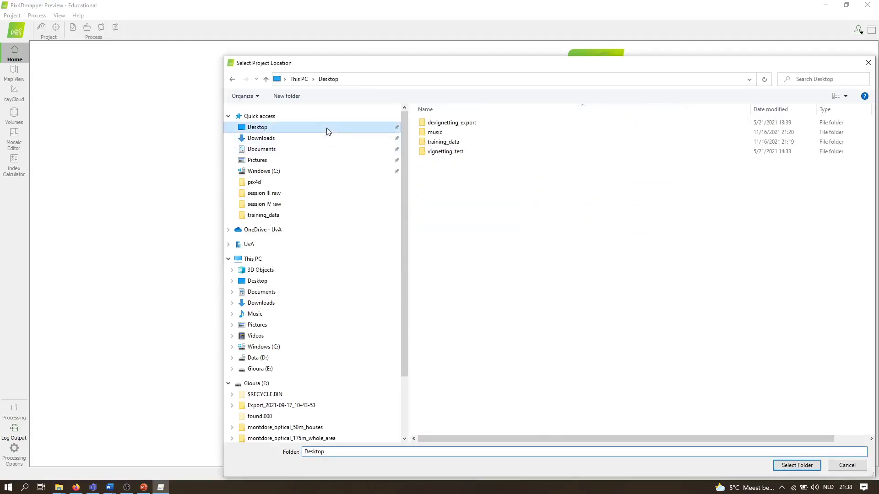
right_click(469, 193)
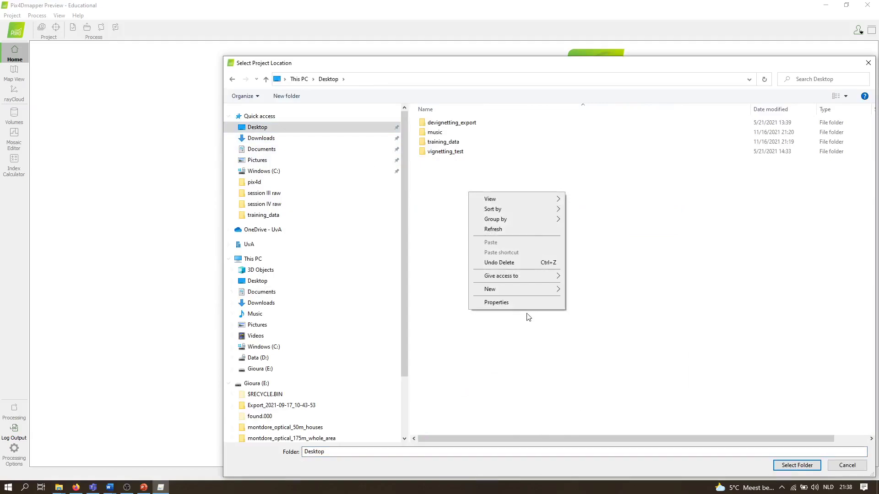
mouse_move(528, 290)
left_click(634, 289)
type("siegers")
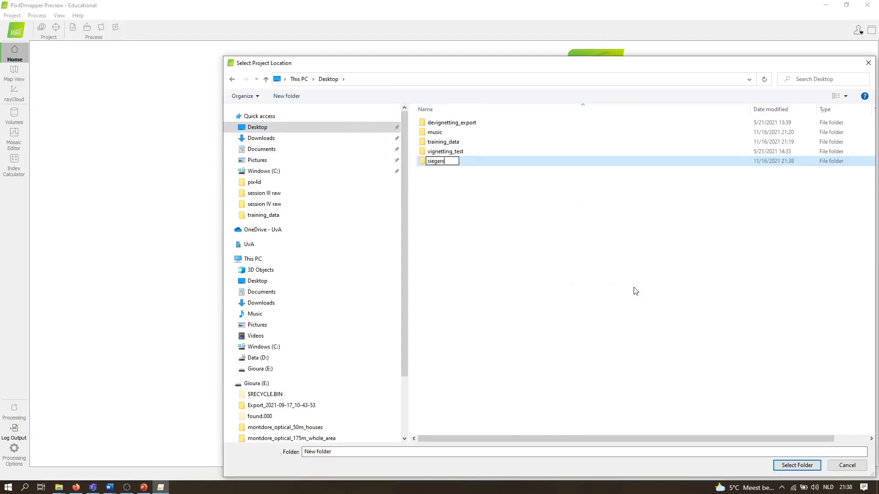
type("woude")
key("Return")
key("Return")
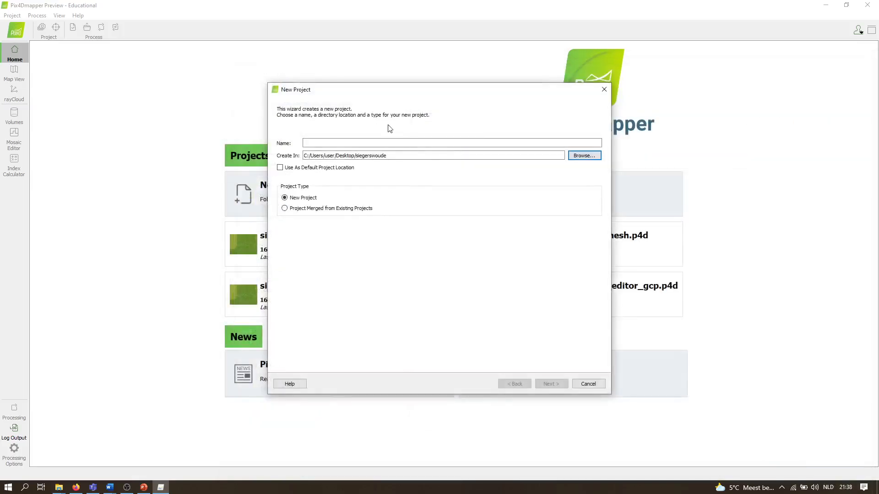
Name the new project siegerswoude_50m and proceed to the image selection
left_click(391, 142)
type("siegerswoud")
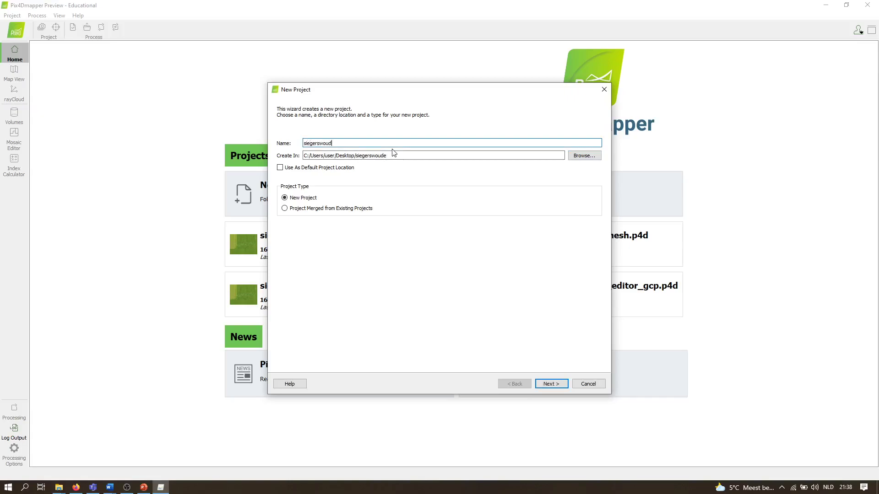
type("e_50,")
key("BackSpace")
type("m")
left_click(551, 385)
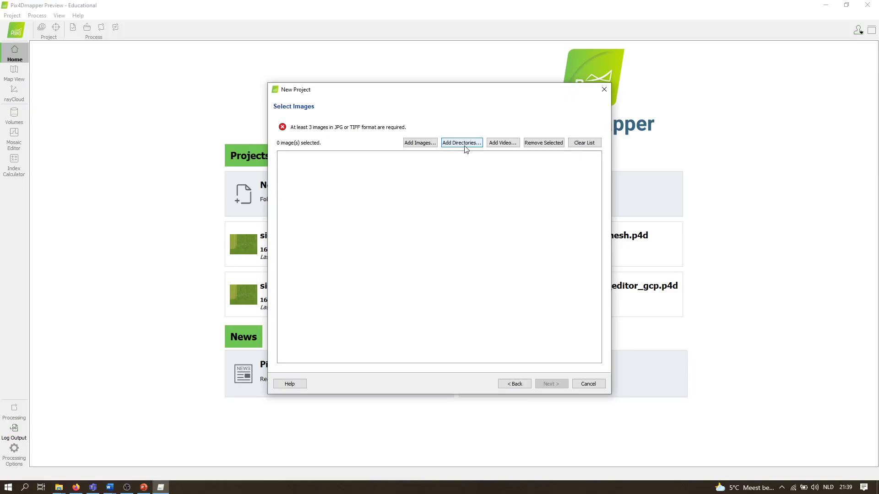
Add all photos from DJI_0411.JPG through DJI_0645.JPG in the Desktop training_data folder and proceed to the image properties
left_click(420, 143)
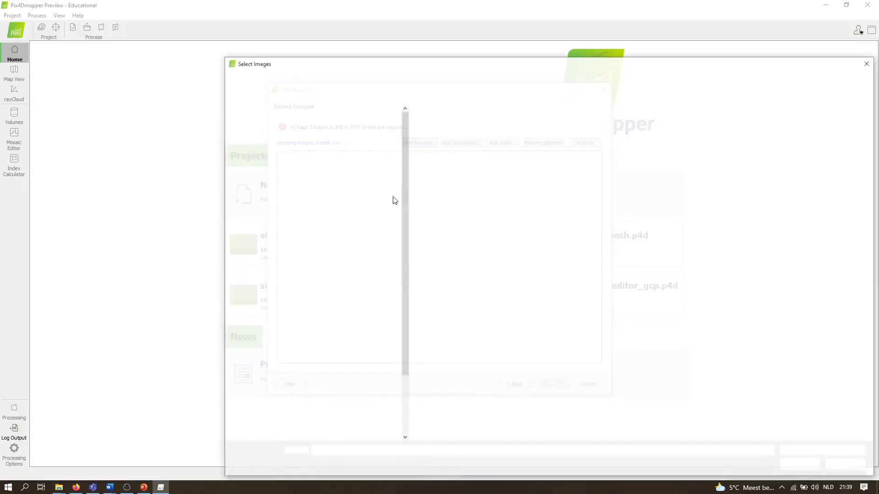
left_click(329, 79)
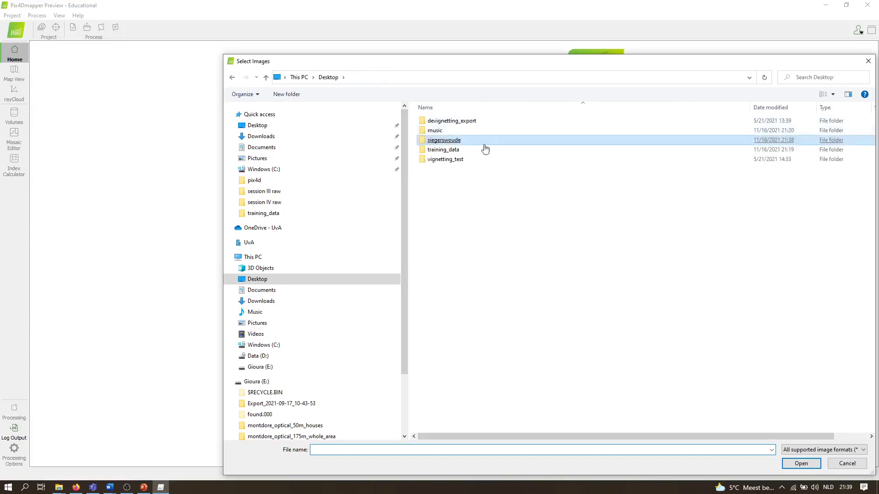
double_click(482, 153)
left_click(443, 142)
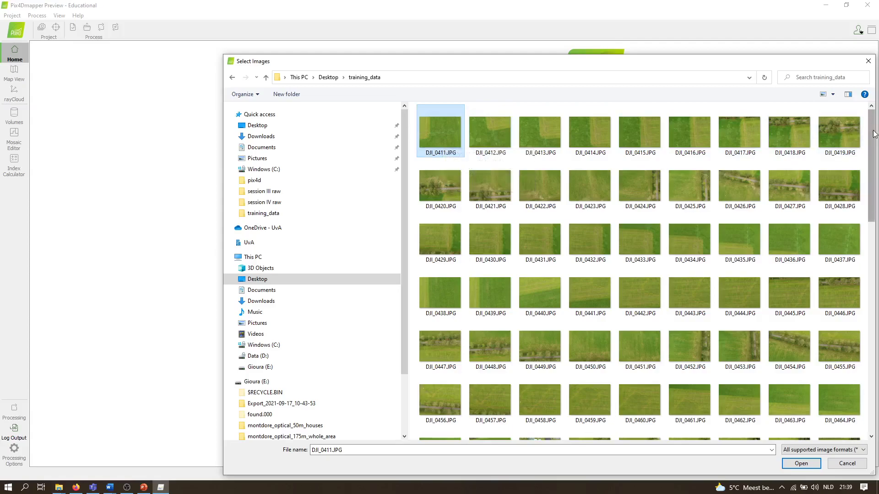
left_click_drag(872, 139, 873, 359)
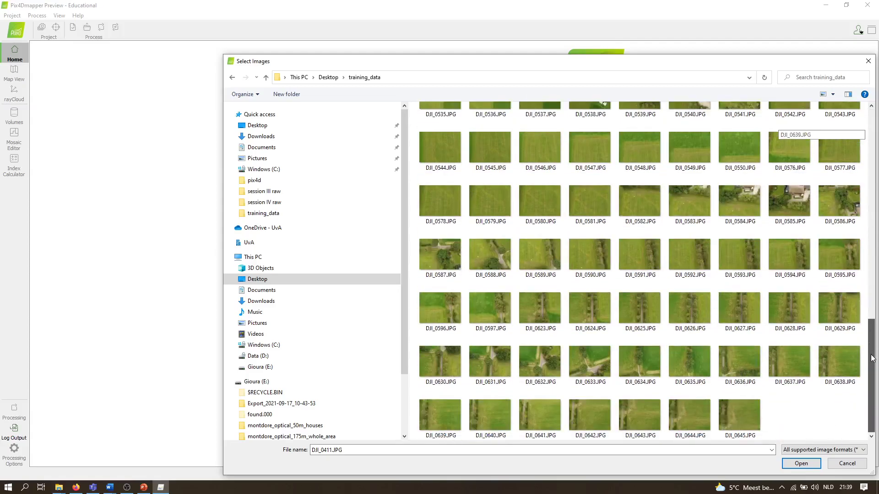
left_click(739, 416, "shift")
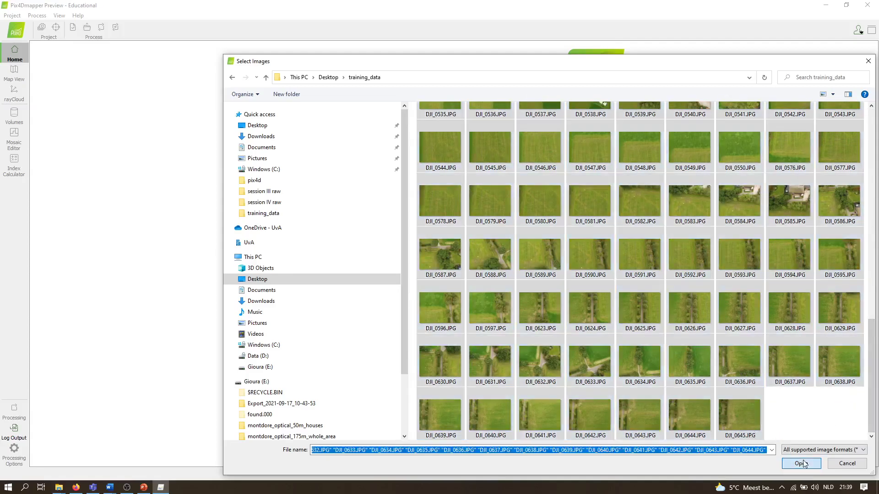
left_click(802, 464)
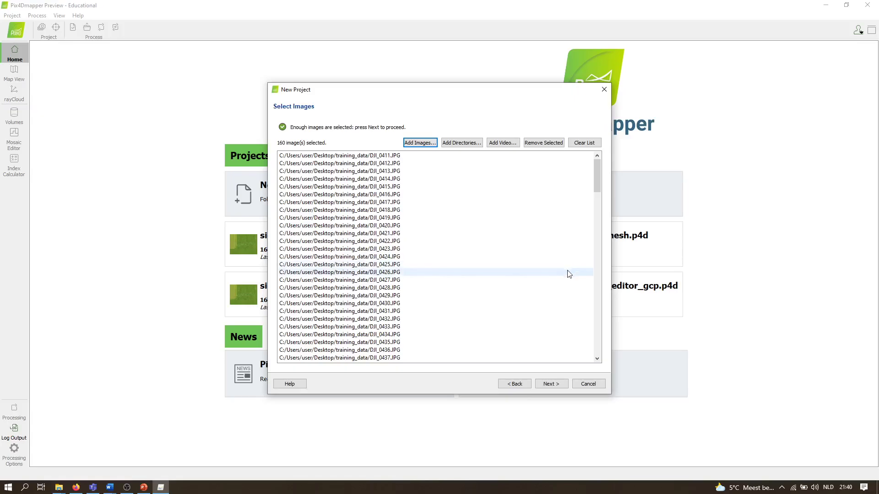
left_click(563, 385)
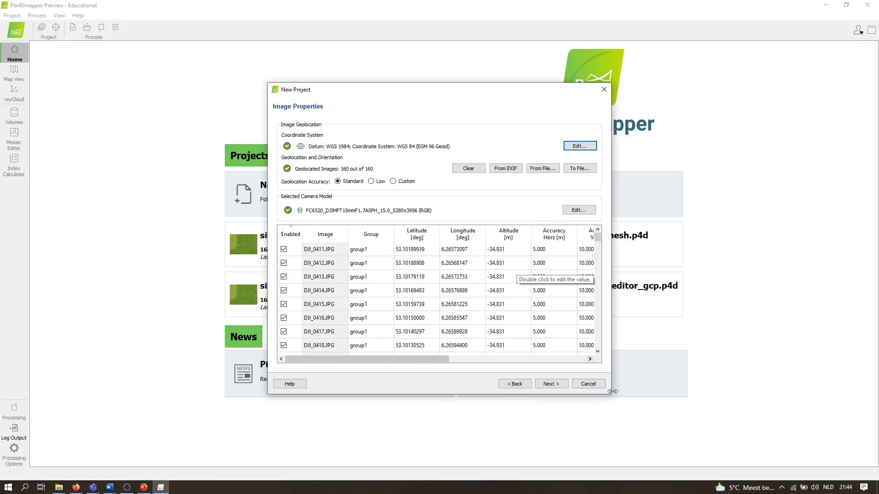
Enlarge the image properties dialog, set the altitude of all images to 50 m, and proceed to the output coordinate system
left_click_drag(613, 392, 821, 449)
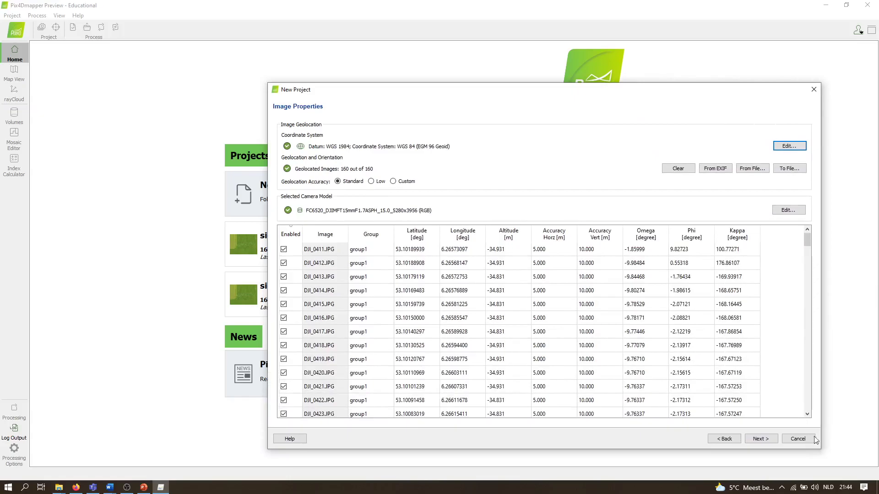
left_click_drag(528, 95, 423, 90)
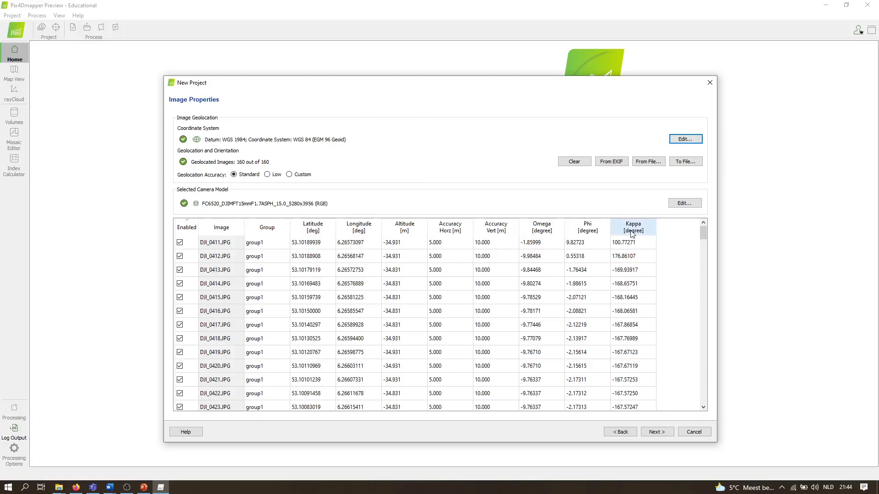
left_click(416, 245)
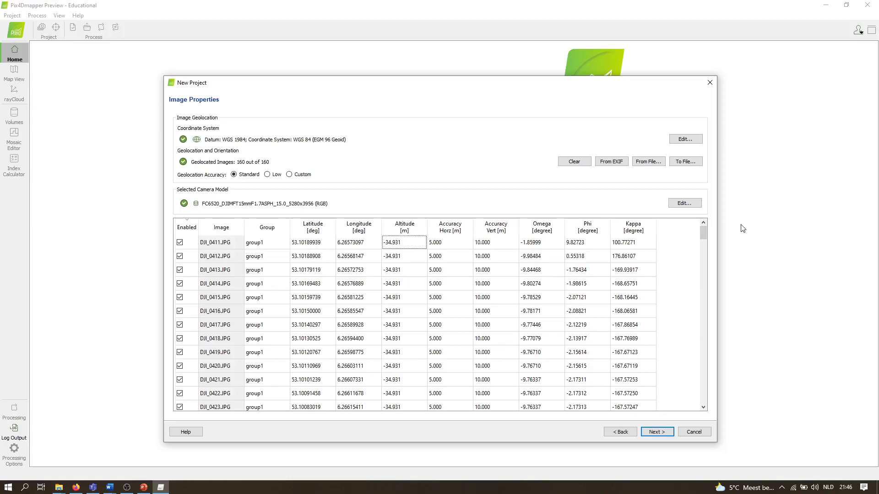
right_click(411, 244)
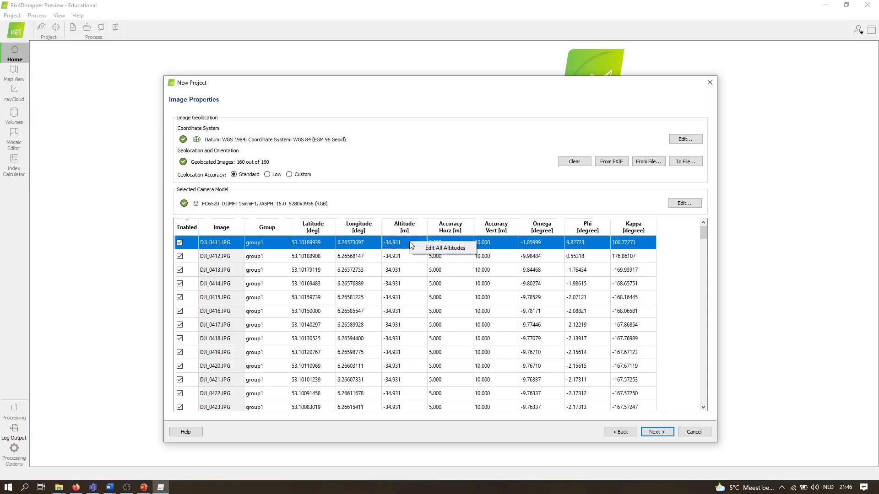
left_click(463, 248)
type("50")
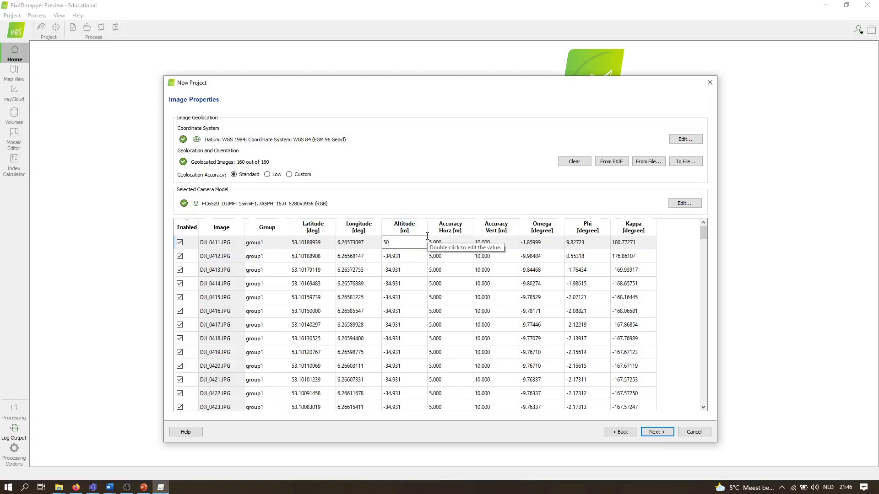
left_click(418, 259)
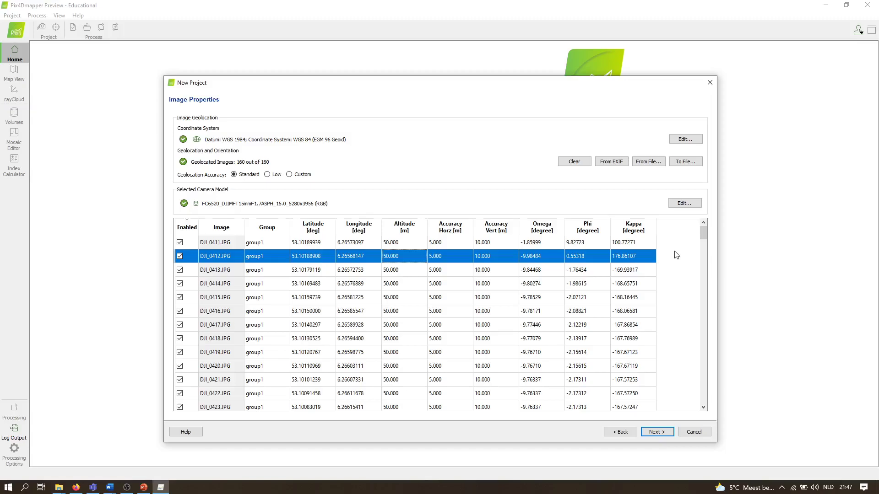
left_click(659, 430)
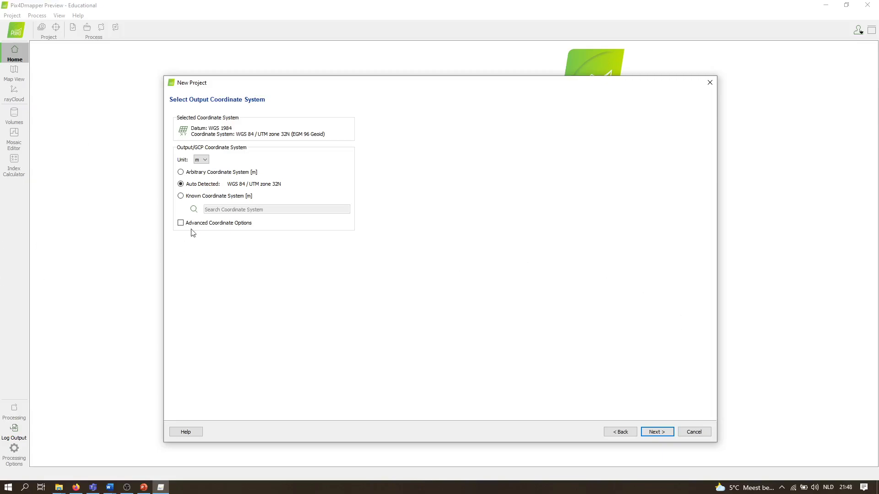
Set the output coordinate system to a known system with EPSG number 28992, with the advanced coordinate options enabled
left_click(215, 197)
left_click(225, 225)
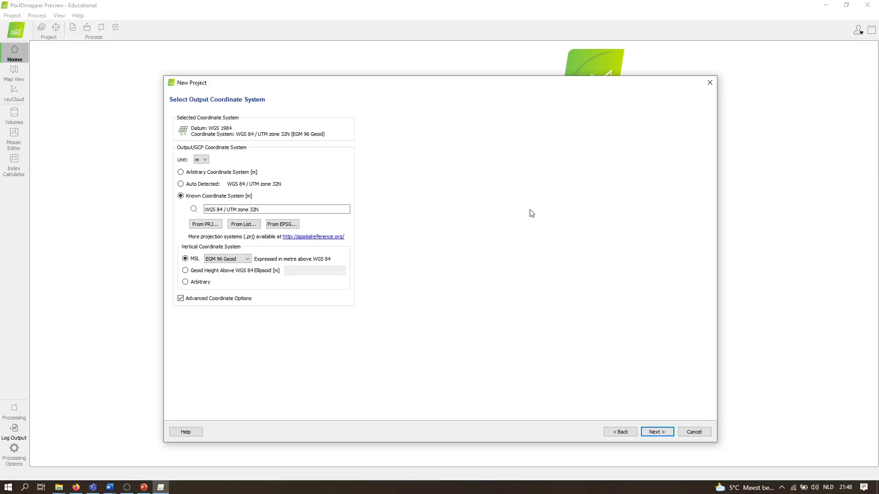
left_click(298, 227)
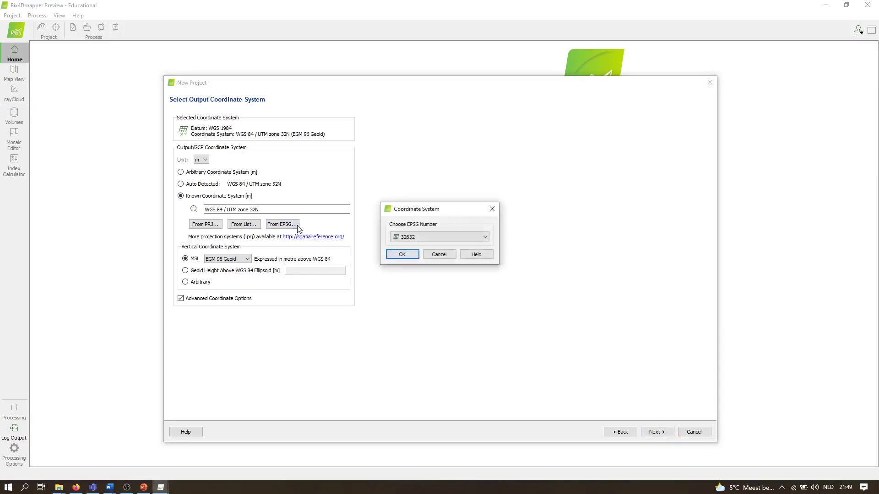
left_click(431, 237)
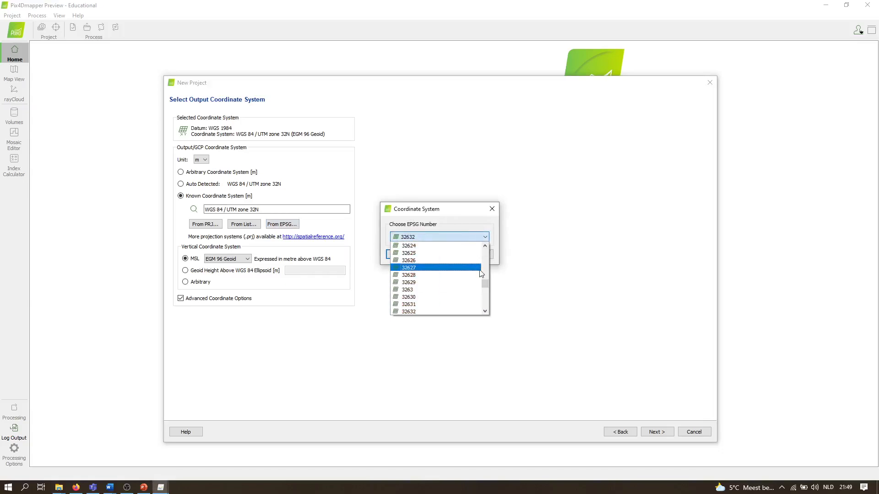
left_click_drag(487, 286, 485, 276)
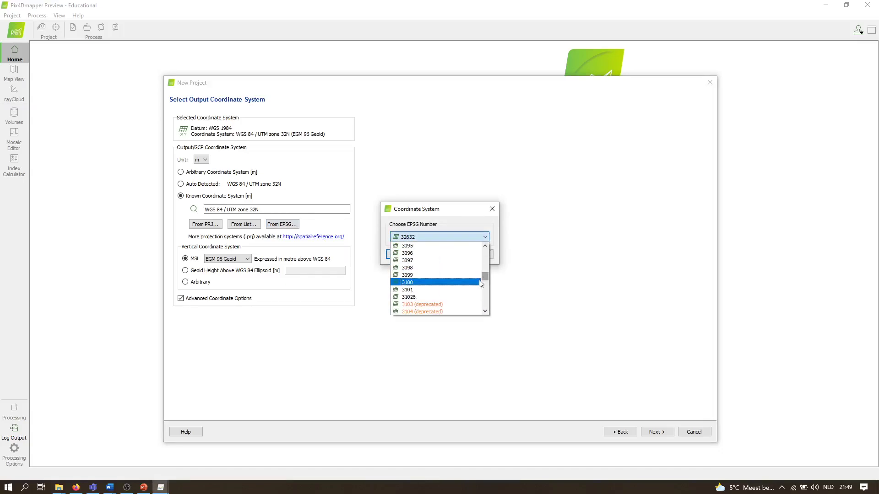
scroll(479, 283, "up", 20)
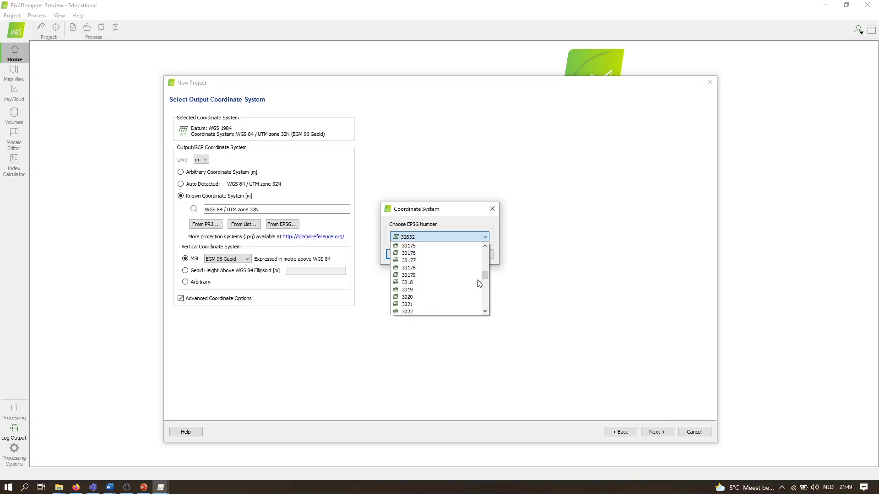
scroll(479, 284, "up", 8)
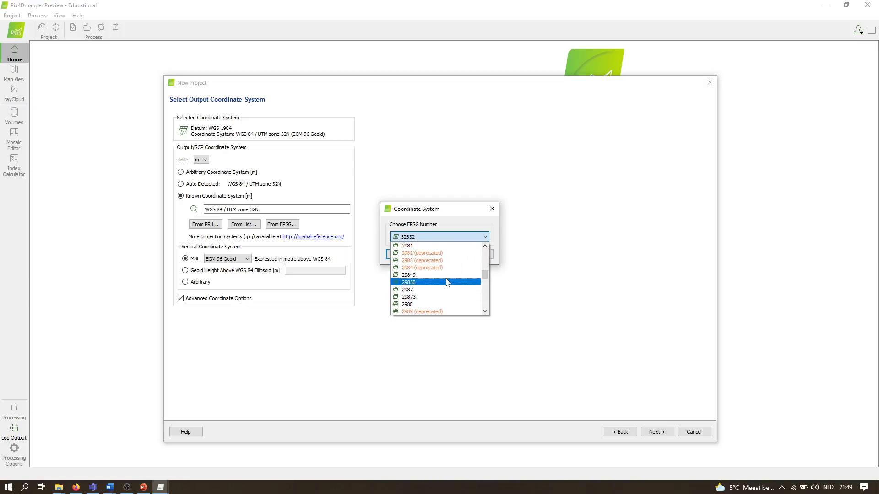
scroll(447, 282, "up", 15)
scroll(448, 283, "up", 10)
scroll(448, 282, "up", 3)
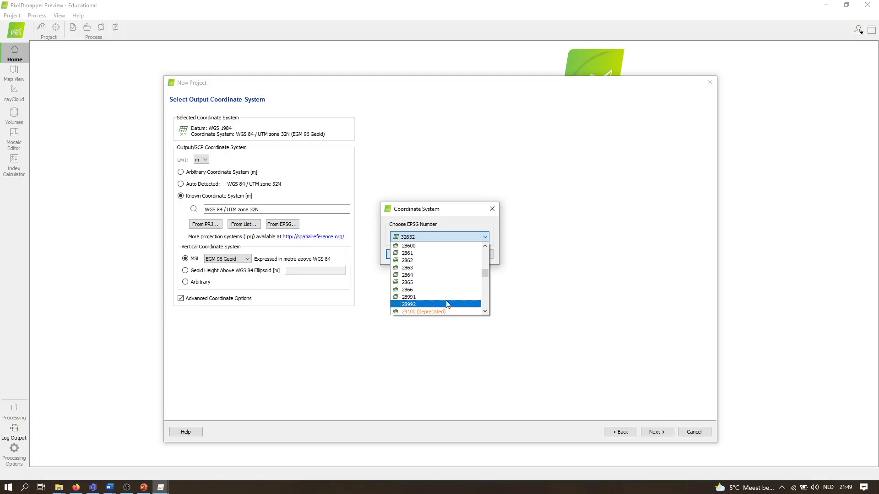
left_click(447, 305)
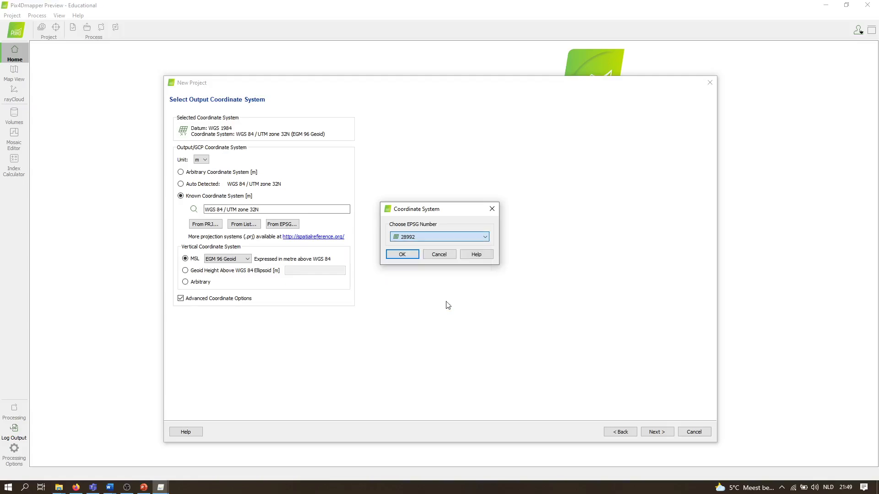
left_click(402, 254)
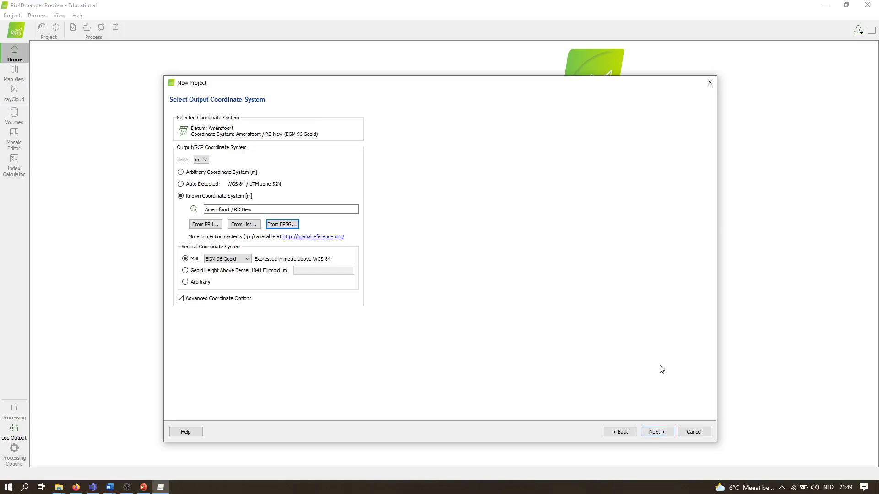
Accept the output coordinate system, choose the standard 3D Maps processing template, and finish creating the project
left_click(664, 432)
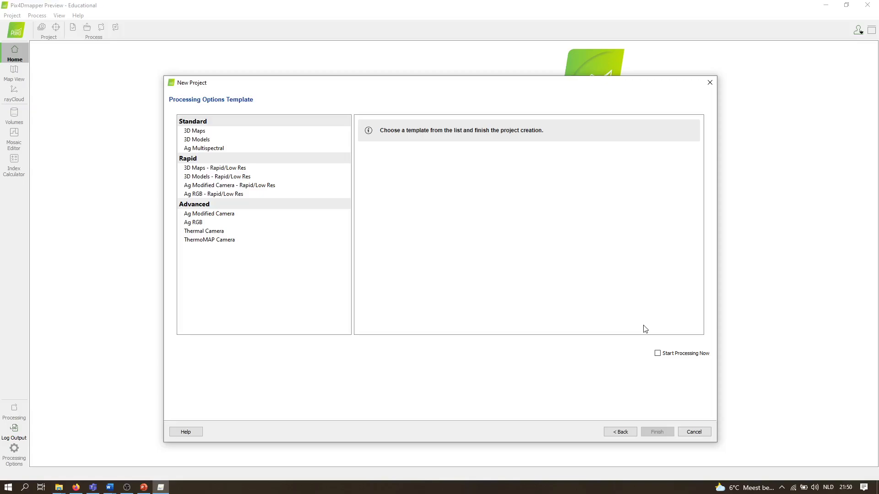
left_click(251, 132)
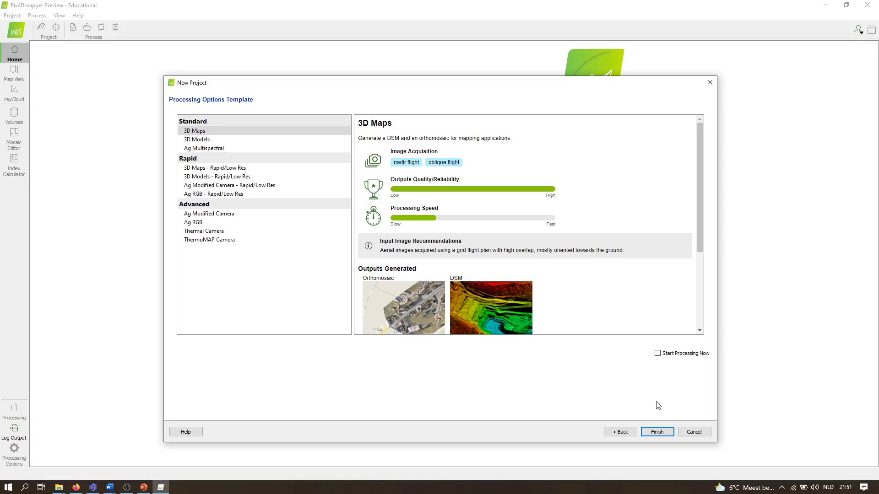
left_click(657, 432)
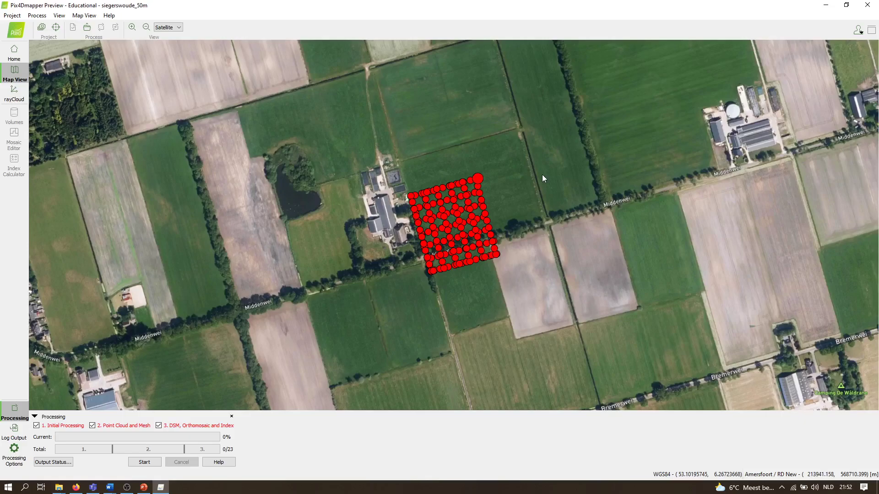
Import the ground control points from targets_pix4d.csv in the training_data folder in X, Y, Z order, and inspect them on the map
left_click(12, 18)
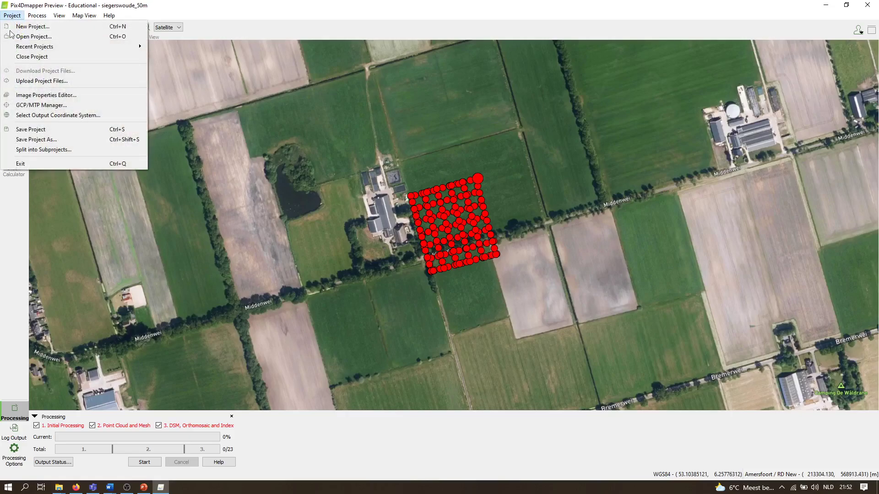
left_click(66, 107)
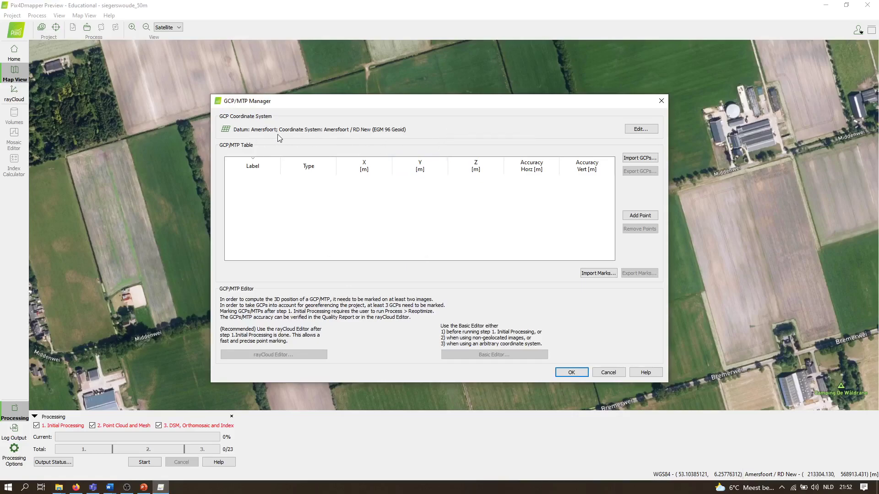
left_click(653, 158)
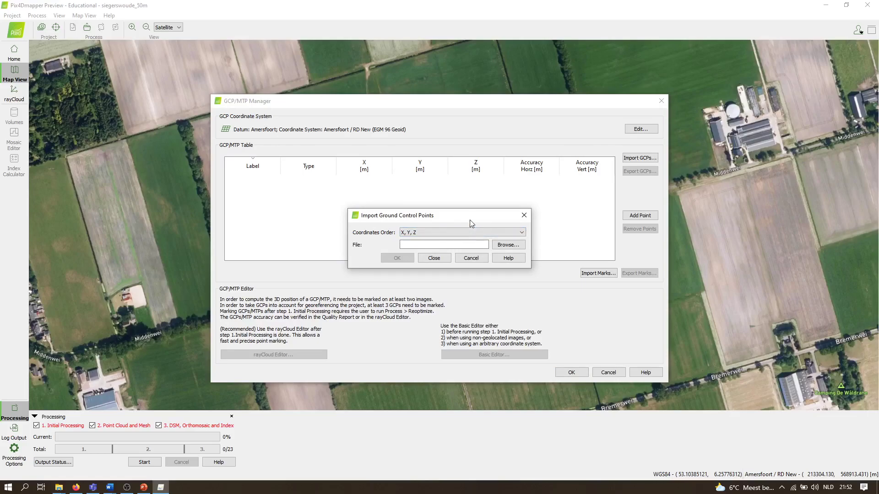
left_click(508, 245)
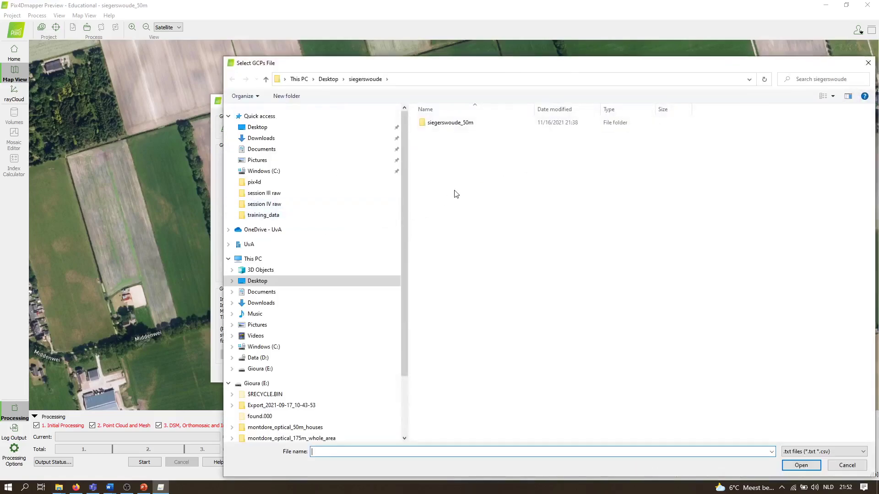
left_click(329, 79)
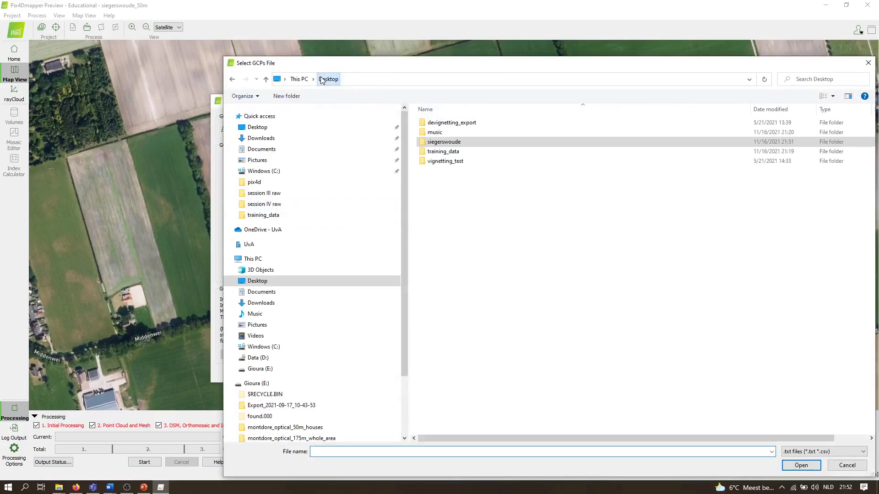
double_click(473, 150)
left_click(452, 145)
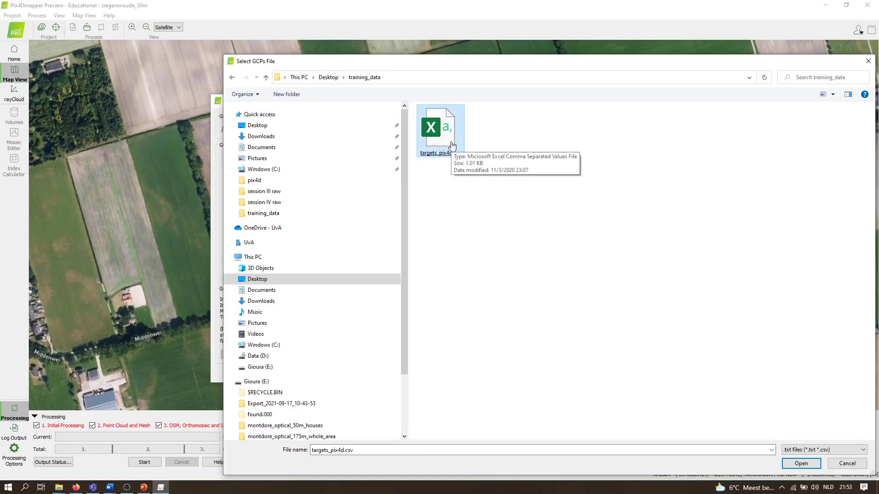
double_click(451, 145)
left_click(397, 263)
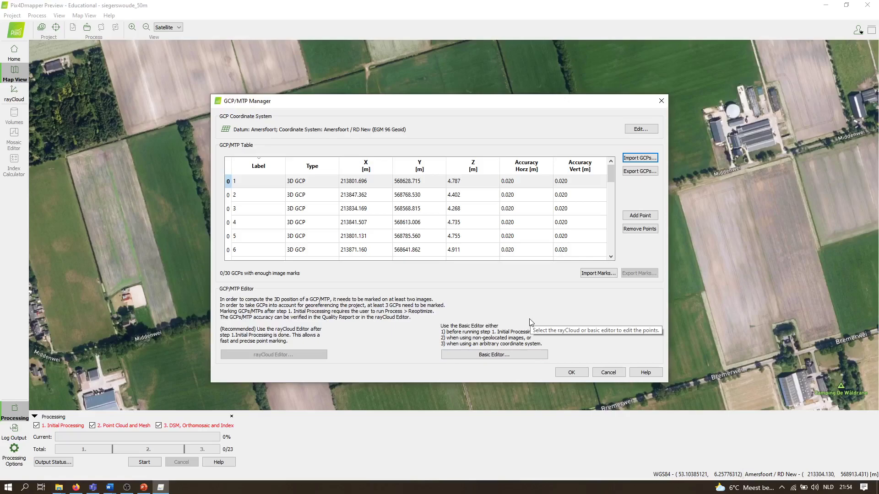
left_click(572, 372)
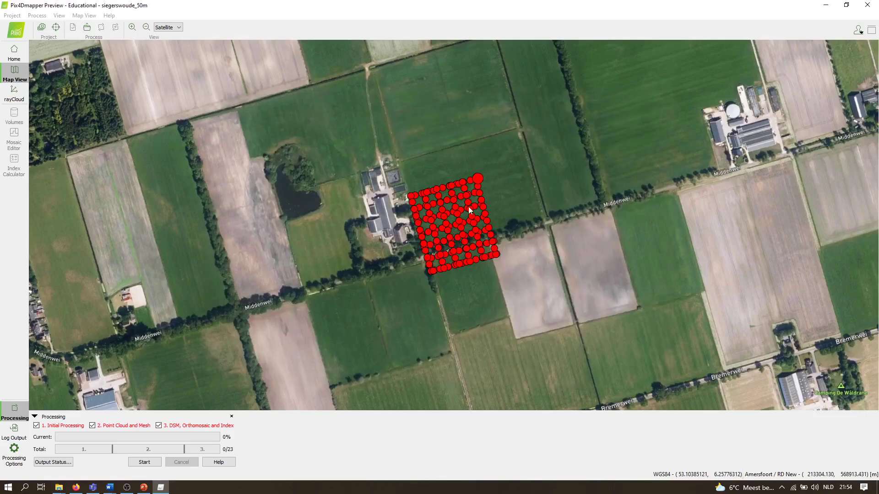
scroll(469, 207, "up", 2)
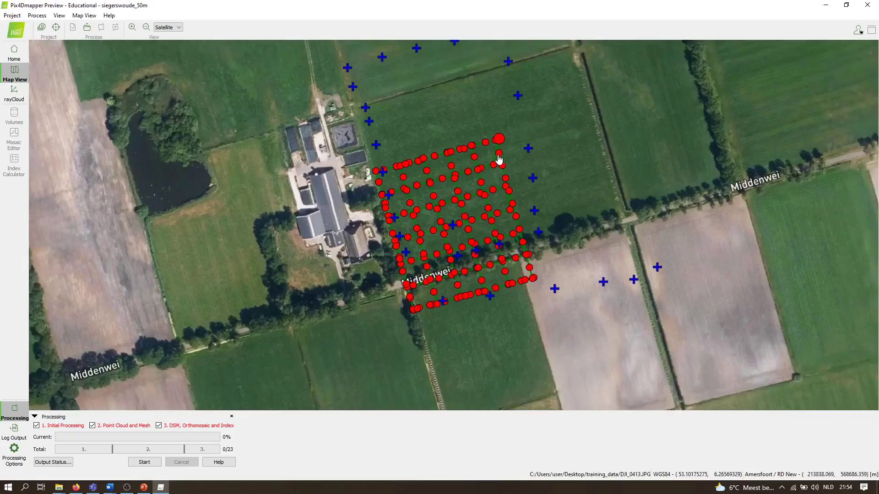
Inspect the ground control points on the map and in the rayCloud 3D view, tilting it to see their layout
scroll(499, 158, "down", 1)
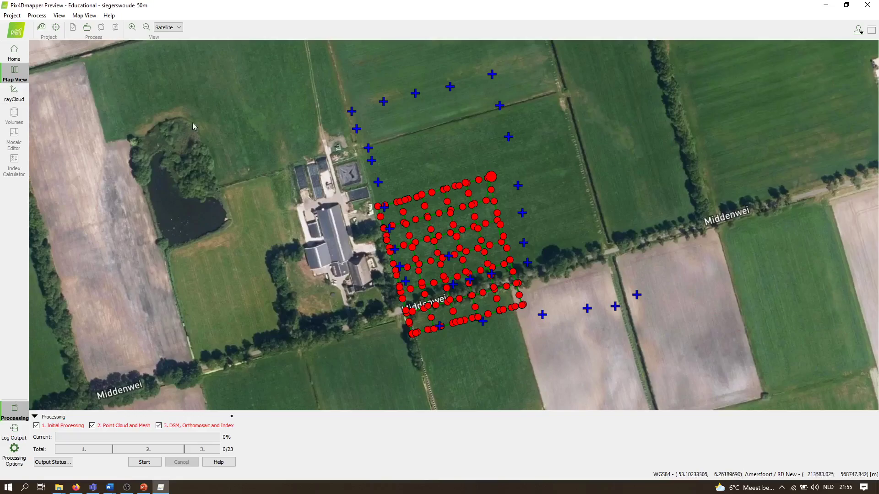
left_click(22, 104)
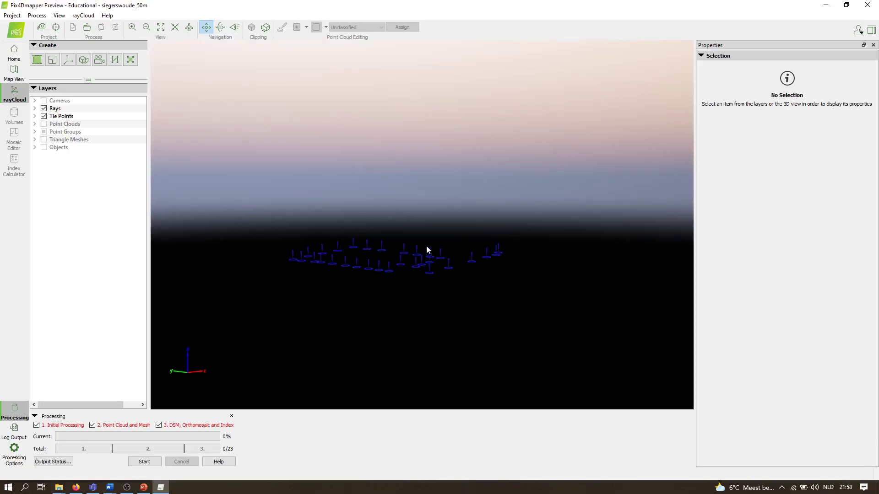
left_click_drag(427, 245, 451, 308)
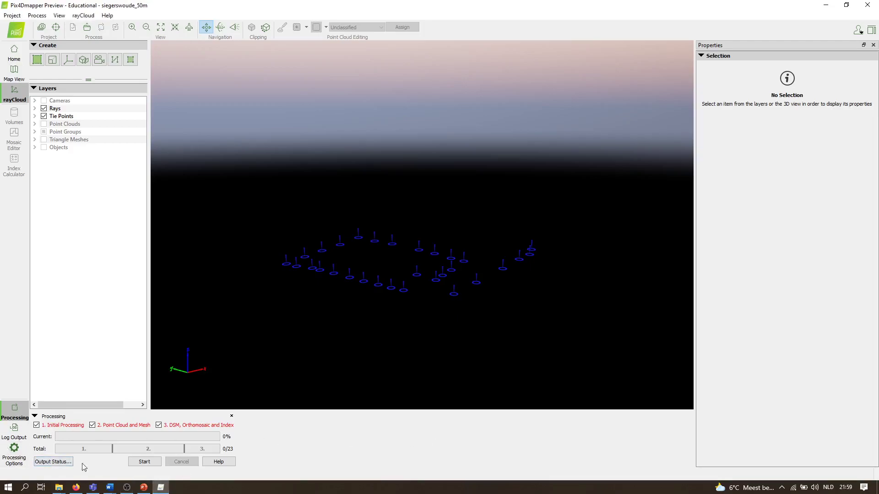
In the processing options, leave only Initial Processing enabled by disabling Point Cloud and Mesh and DSM, Orthomosaic and Index
left_click(11, 459)
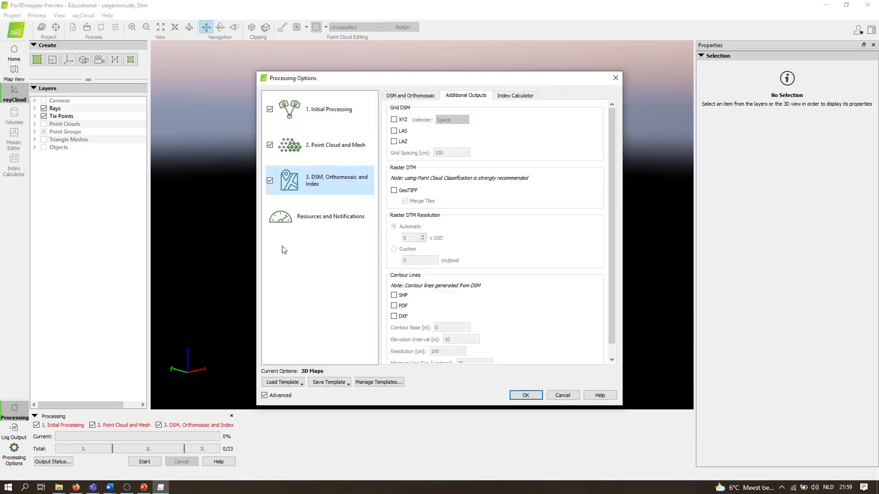
left_click(323, 112)
left_click(270, 144)
left_click(270, 181)
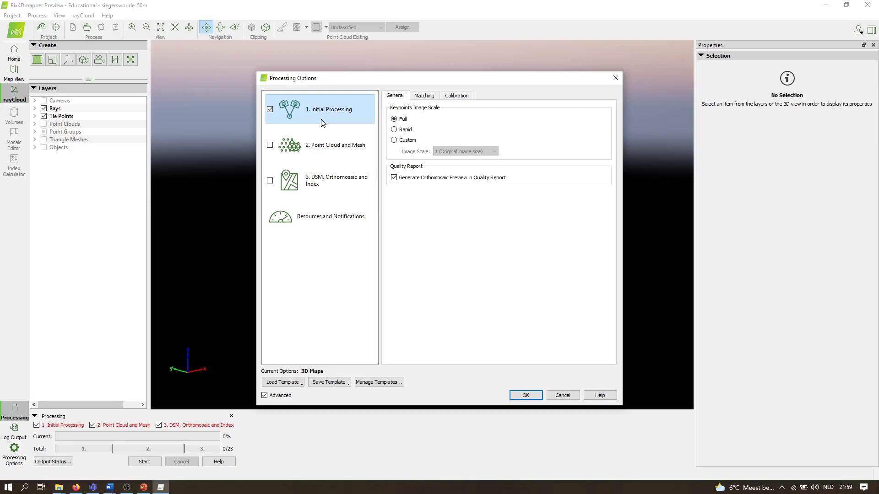
Review the resource settings, the Initial Processing general and matching settings, and the available calibration methods
left_click(299, 230)
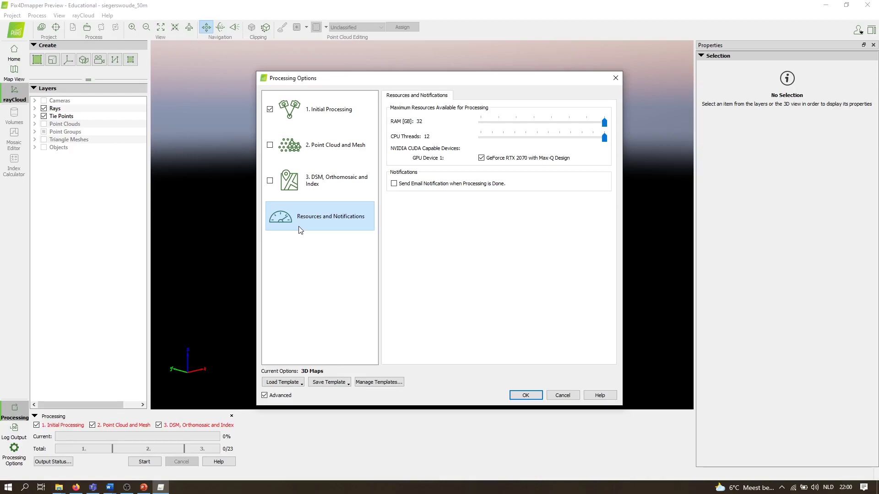
left_click(366, 123)
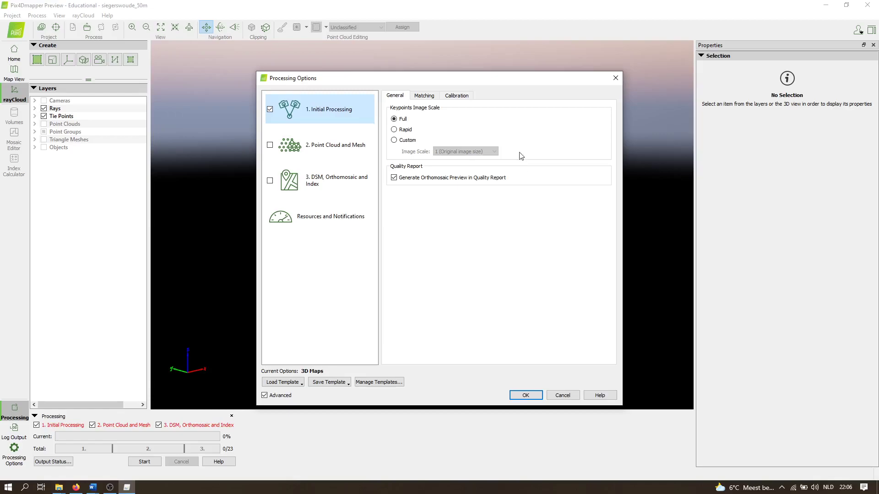
left_click(424, 96)
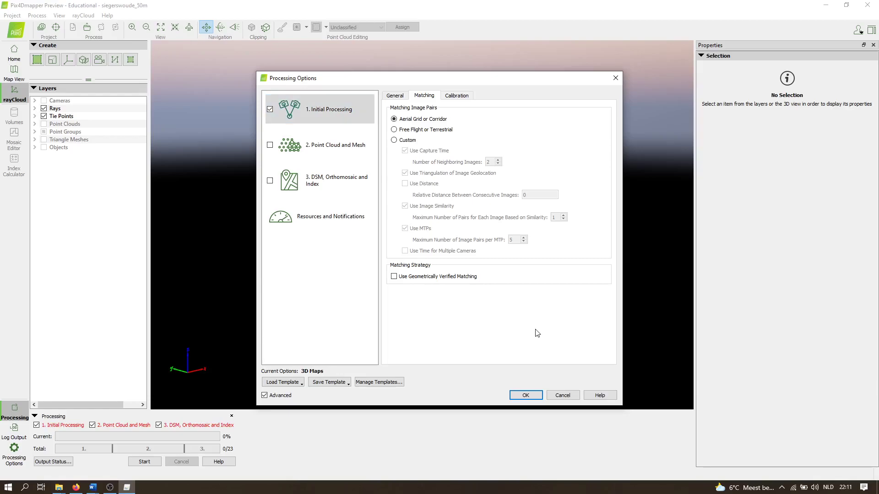
left_click(464, 95)
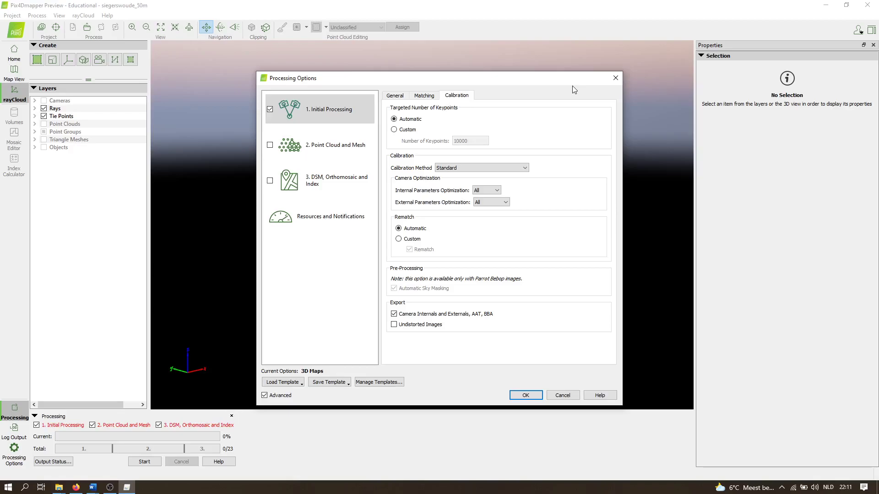
left_click(508, 169)
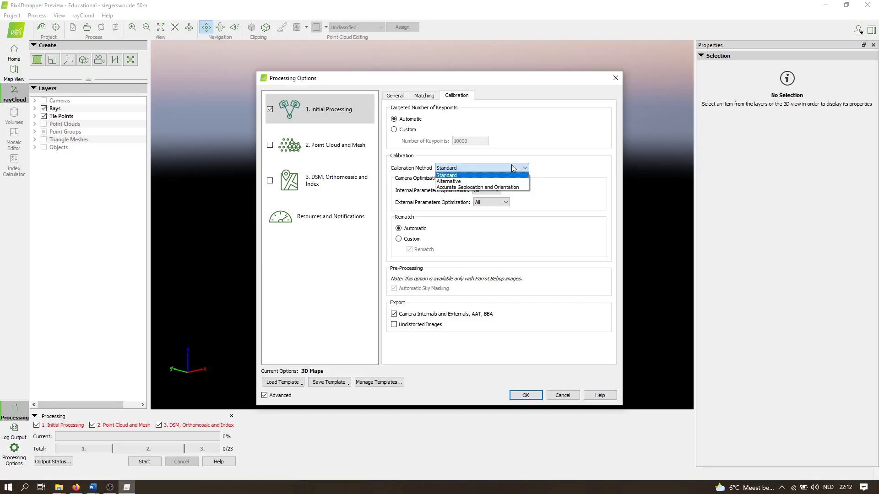
left_click(581, 193)
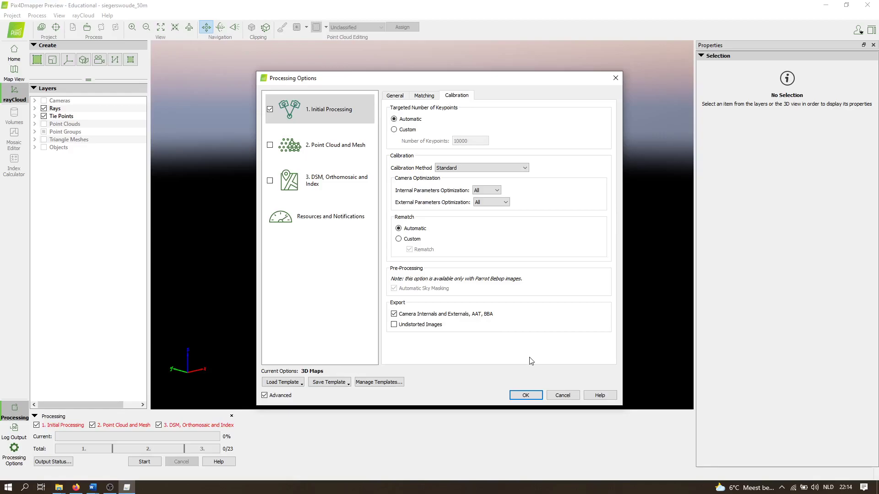
Accept the processing options and start the initial processing, with the map view shown
left_click(527, 395)
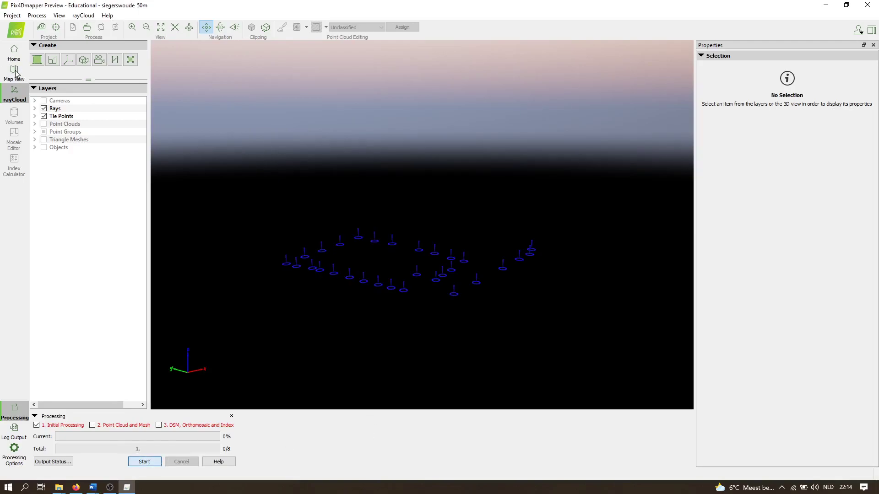
key("Return")
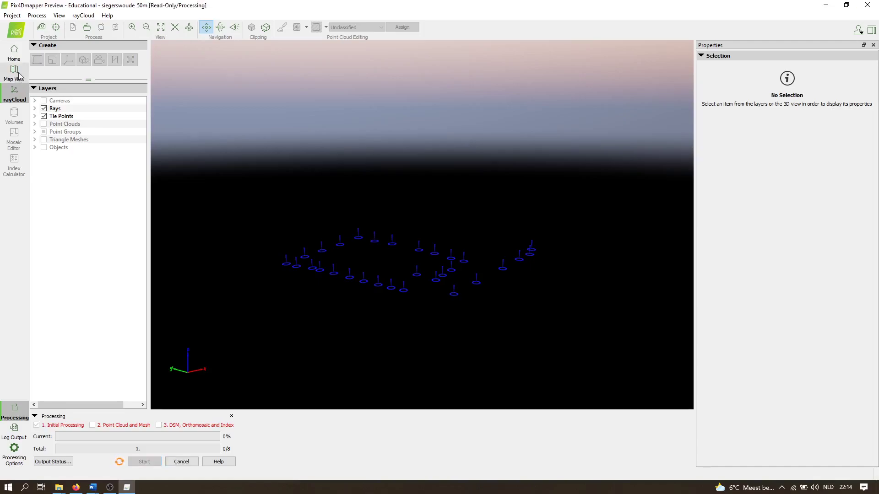
left_click(15, 73)
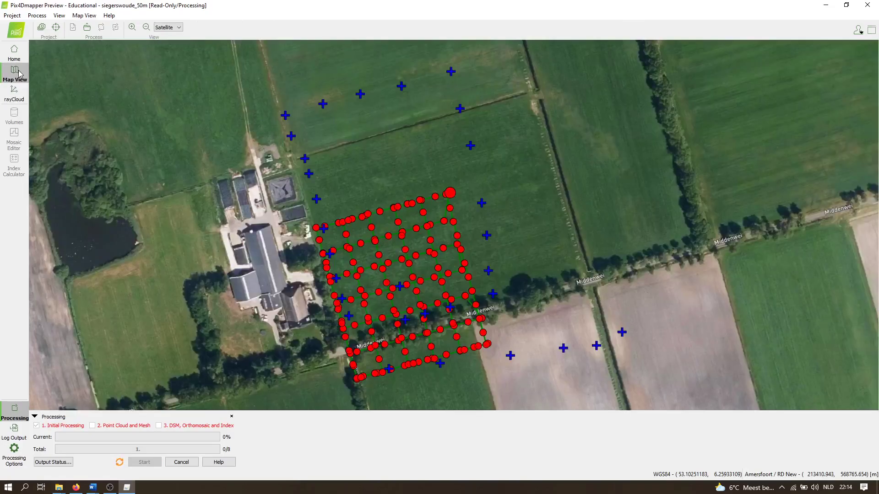
left_click_drag(393, 262, 403, 224)
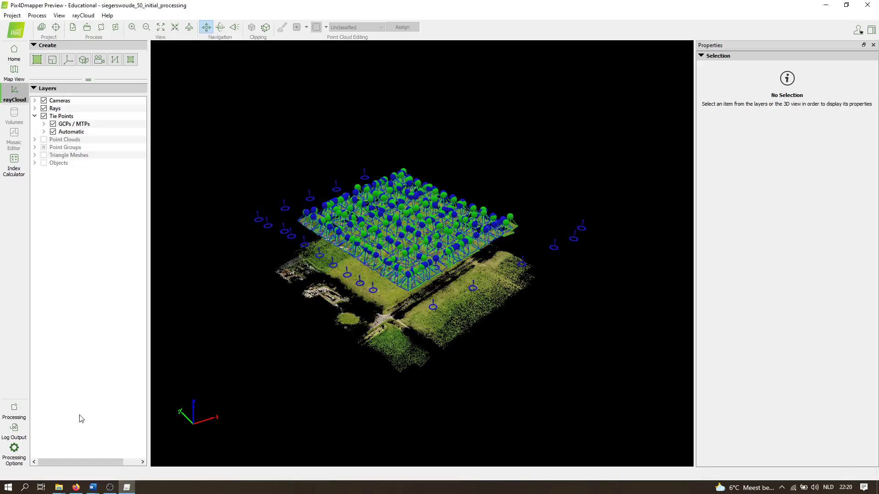
Switch to File Explorer and open the 1_initial folder inside siegerswoude_50_initial_processing
mouse_move(61, 485)
left_click(50, 437)
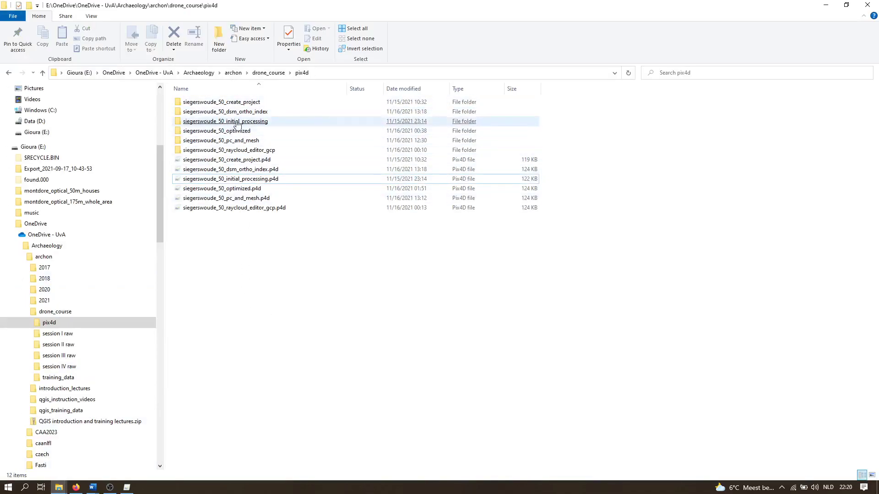
double_click(271, 122)
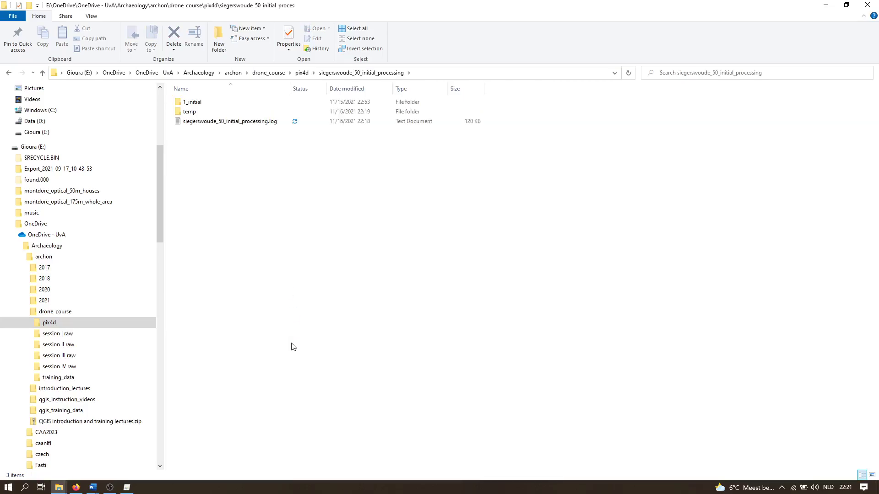
left_click(248, 103)
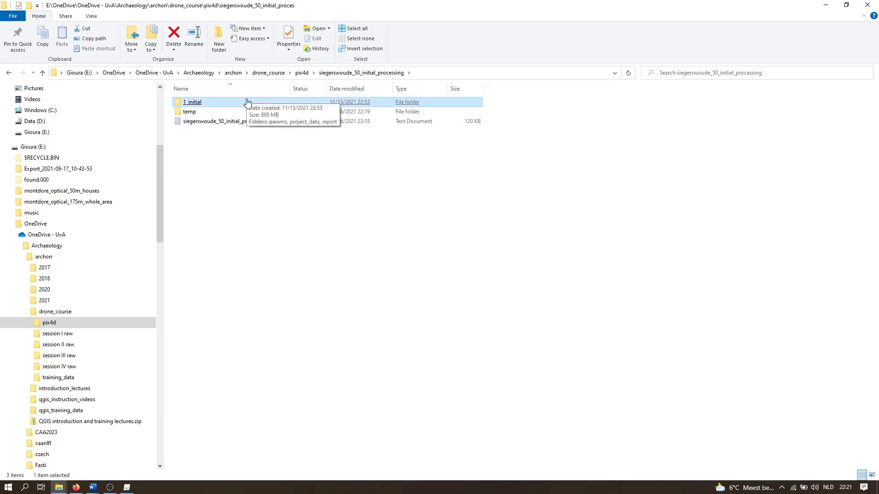
double_click(213, 107)
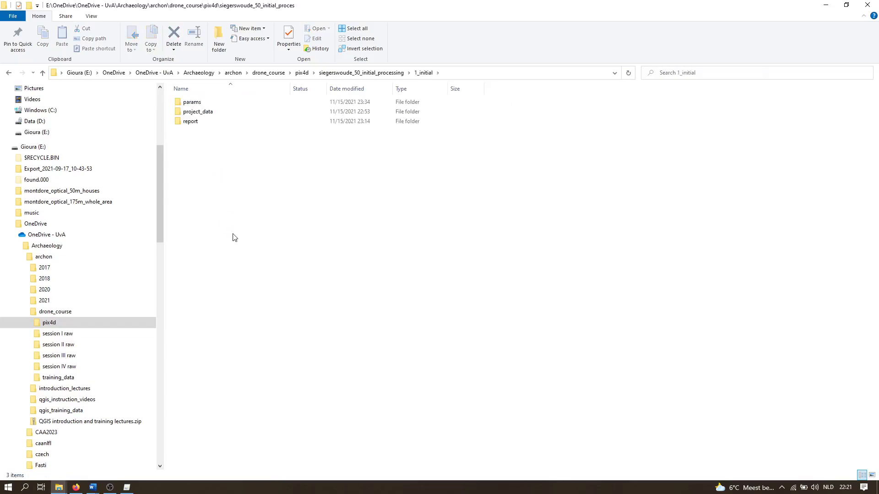
Open the siegerswoude_50_initial_processing quality report PDF from the report folder
left_click(240, 122)
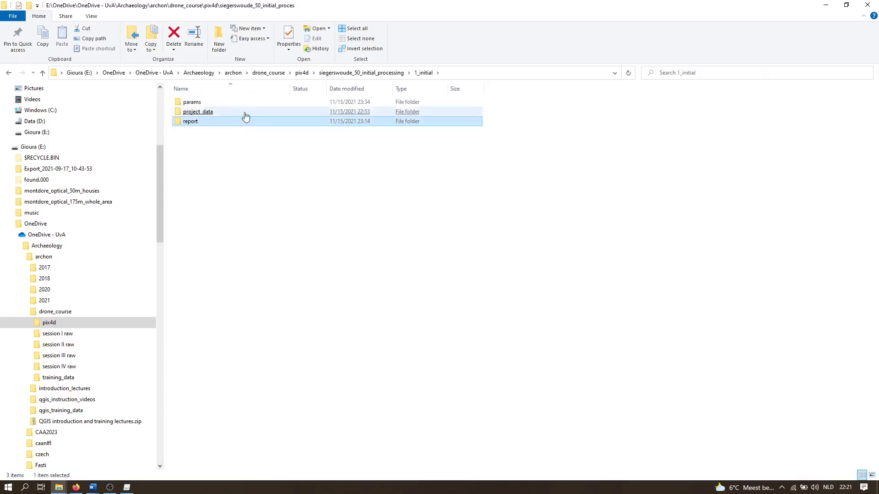
left_click(248, 105)
left_click(240, 122)
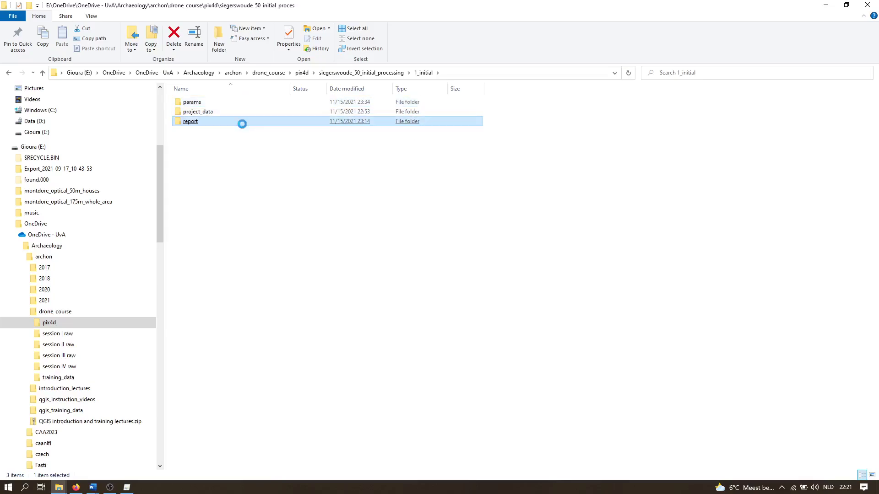
double_click(242, 126)
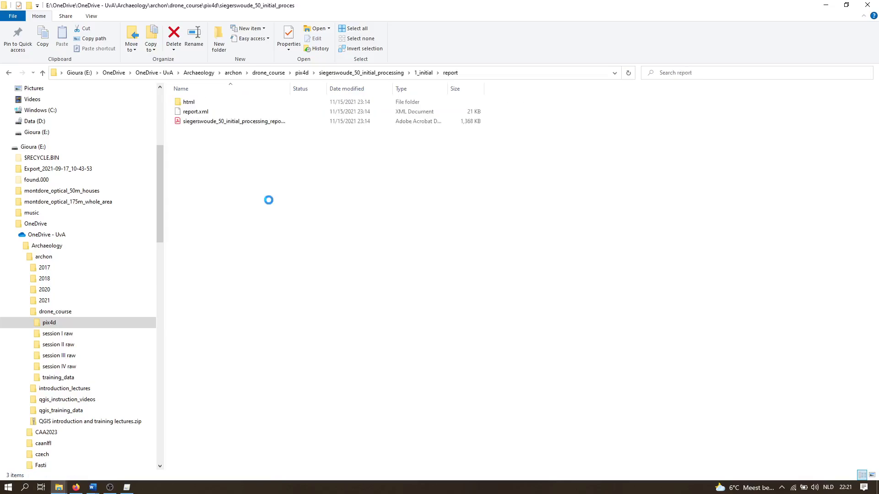
double_click(290, 89)
left_click(281, 122)
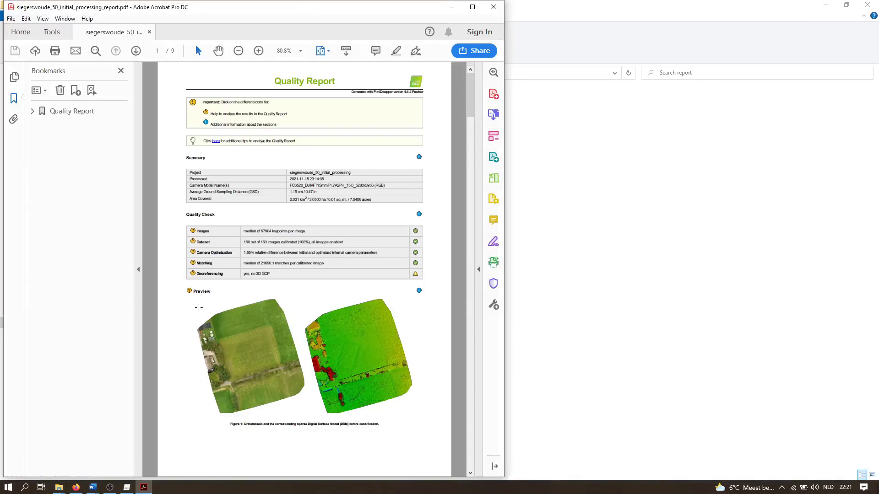
Maximize the quality report window, hide the bookmarks, and enlarge the page to 125%
key("super+Left")
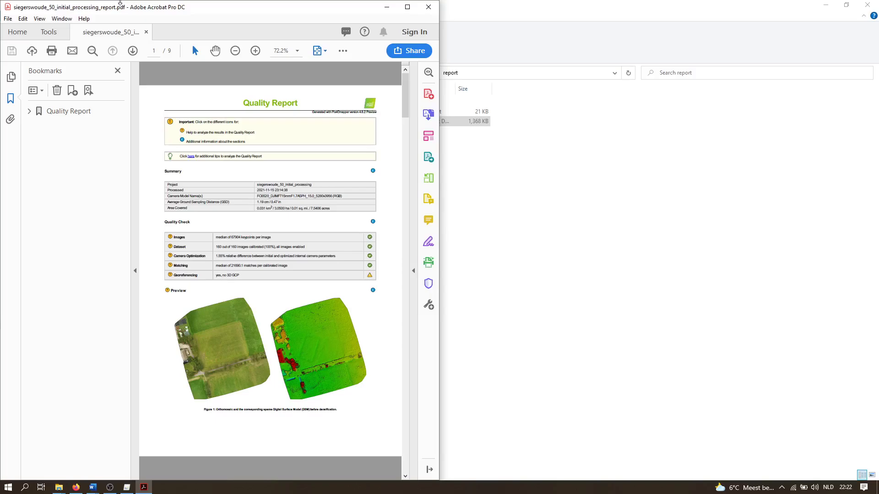
left_click(407, 6)
left_click(117, 68)
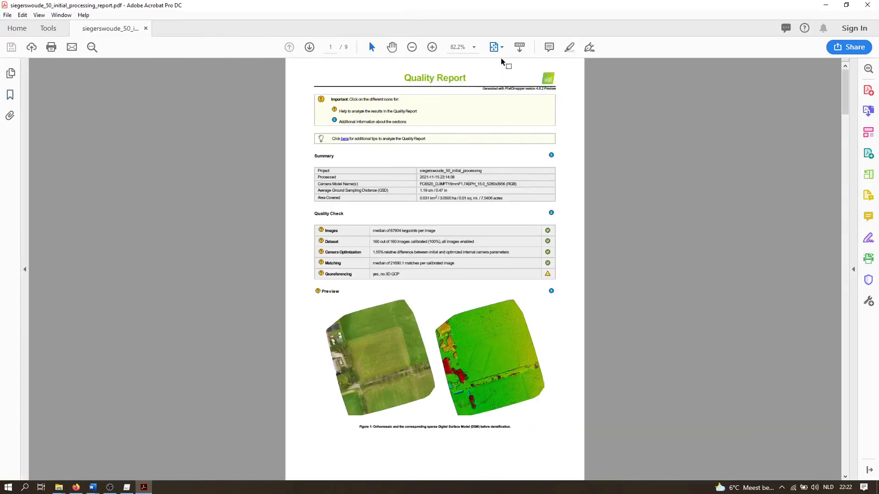
left_click(432, 48)
left_click(432, 48)
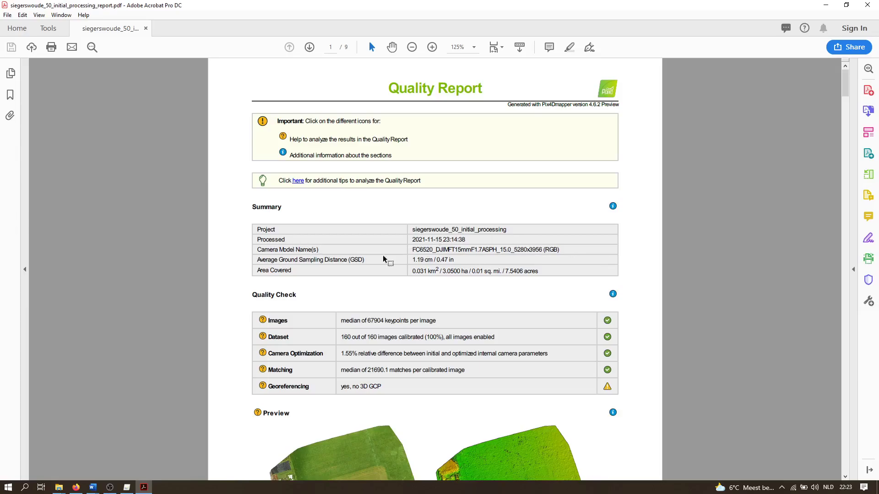
Examine the report's average ground sampling distance, covered area, quality check results, and orthomosaic and DSM previews
left_click_drag(462, 270, 365, 260)
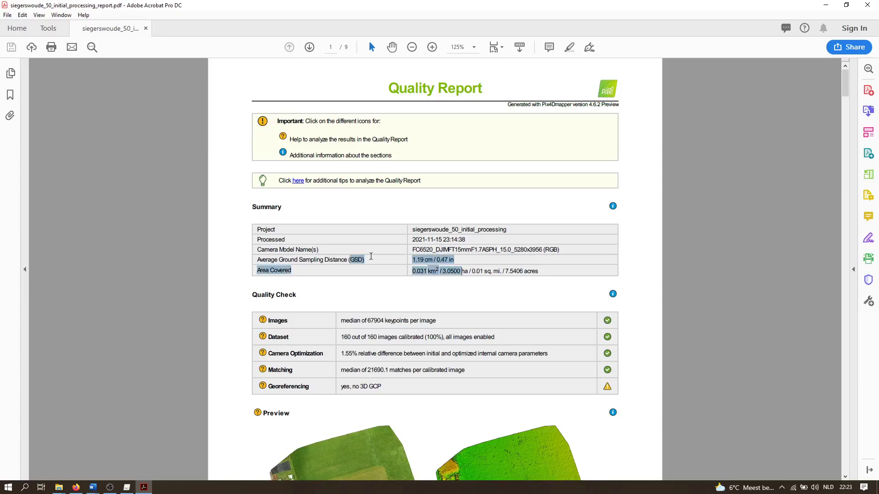
left_click(365, 259)
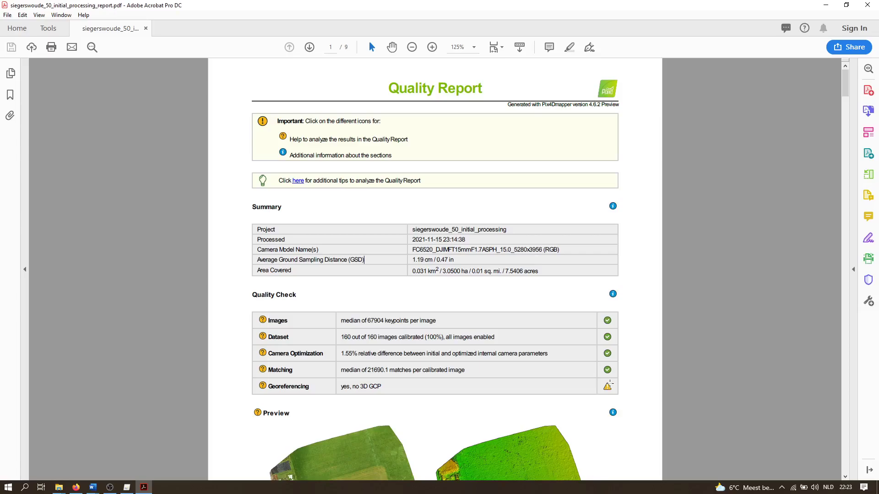
scroll(799, 174, "down", 4)
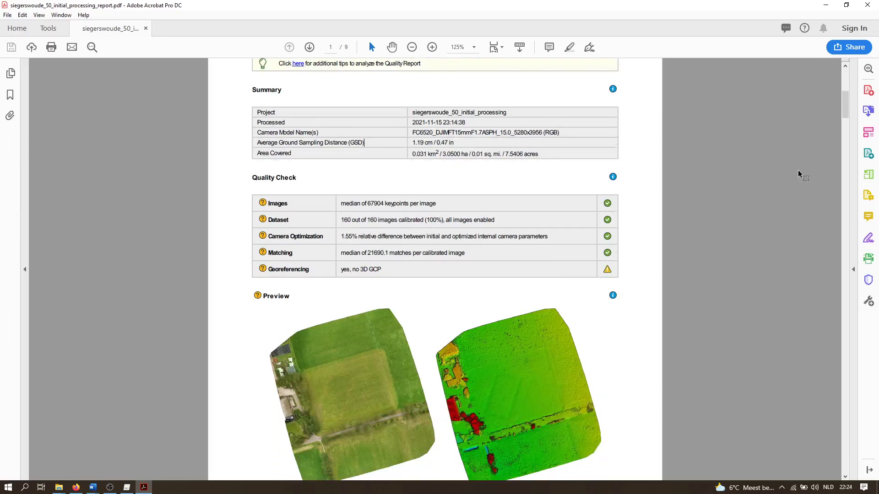
scroll(799, 173, "down", 10)
scroll(799, 158, "up", 8)
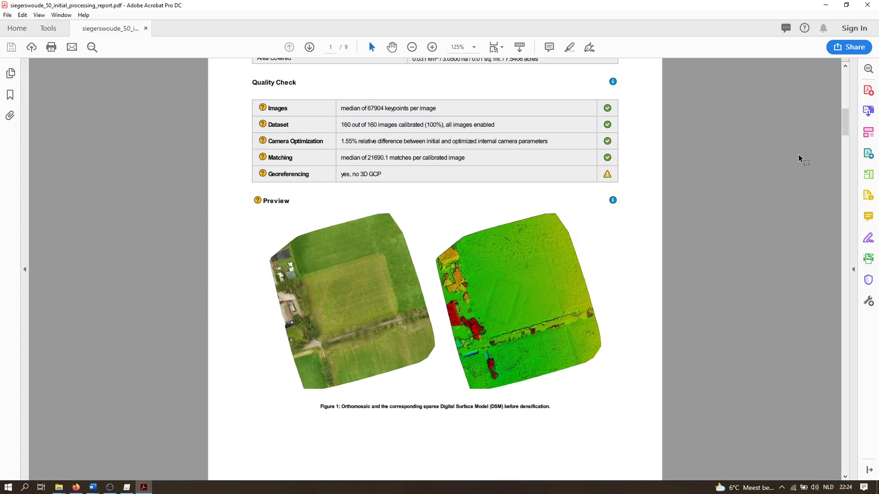
Examine the image overlap, keypoint matches and bundle block adjustment details, highlighting the mean reprojection error
left_click_drag(845, 121, 845, 229)
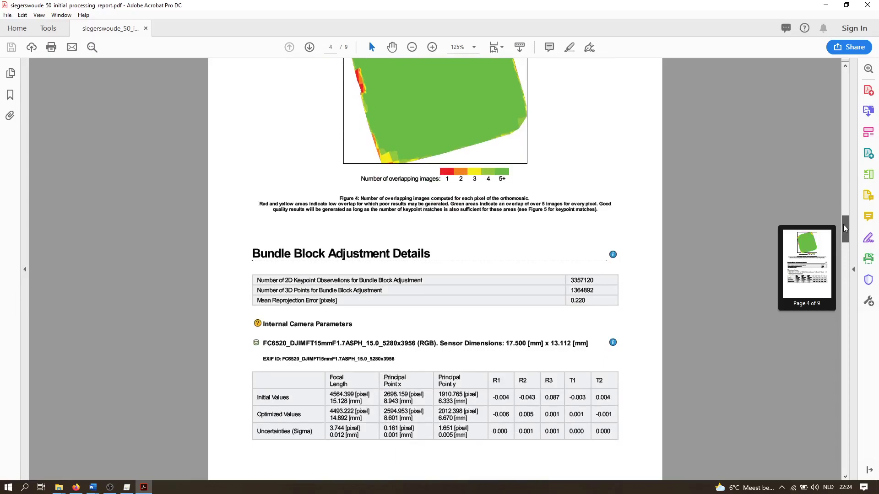
left_click_drag(846, 229, 823, 335)
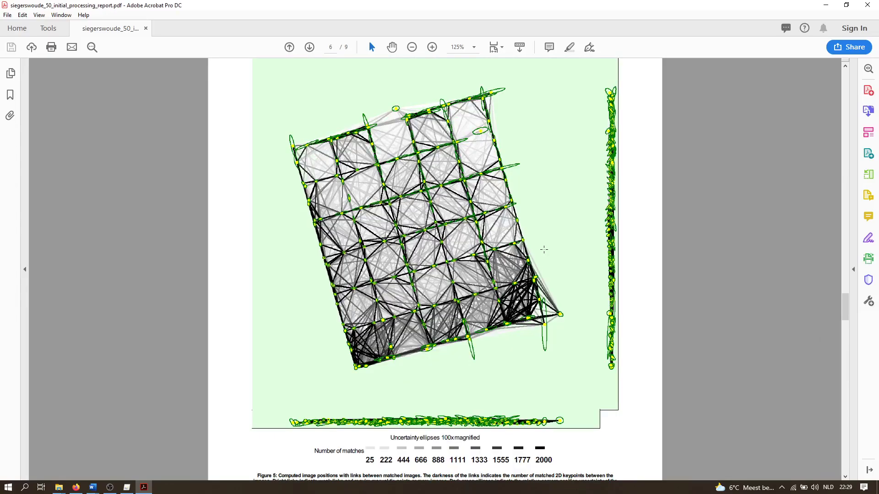
scroll(544, 249, "up", 10)
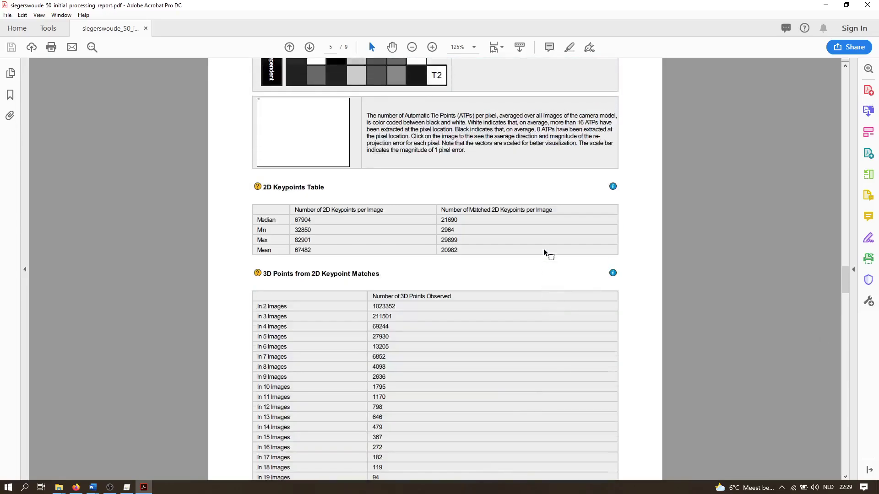
scroll(544, 252, "up", 12)
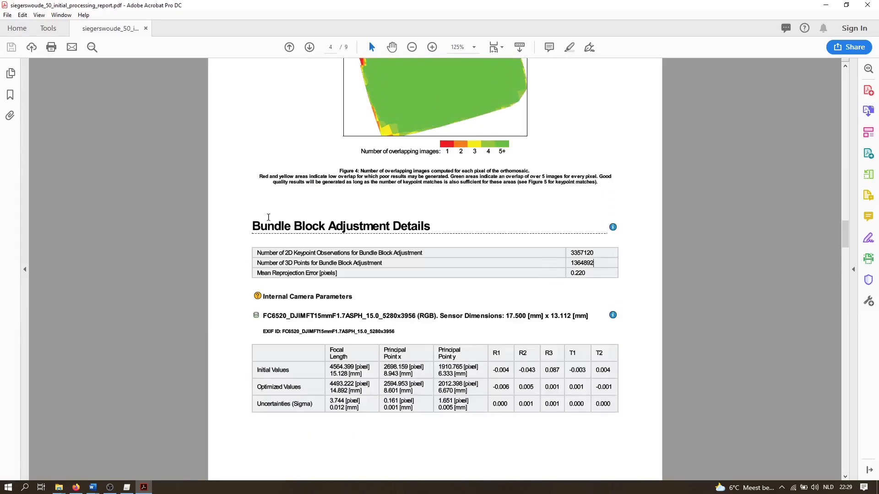
left_click_drag(588, 274, 252, 277)
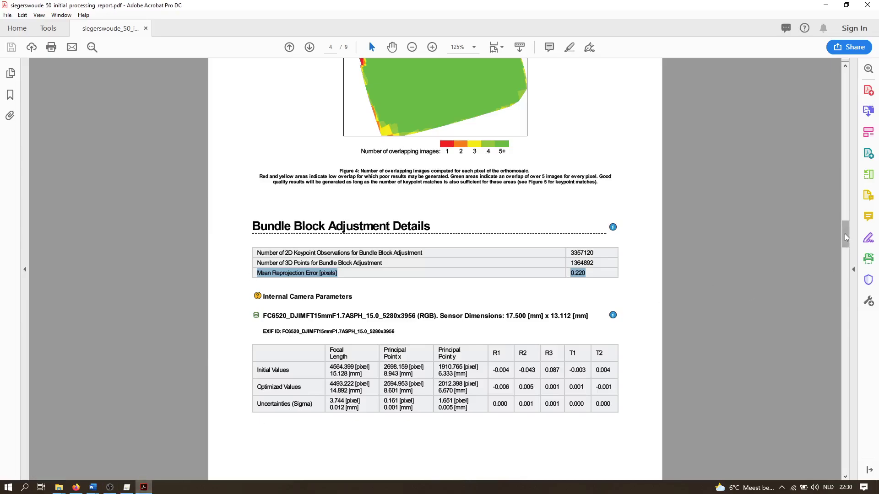
Review the quality check summary on the report's first page and switch back to Pix4Dmapper
left_click_drag(846, 237, 837, 84)
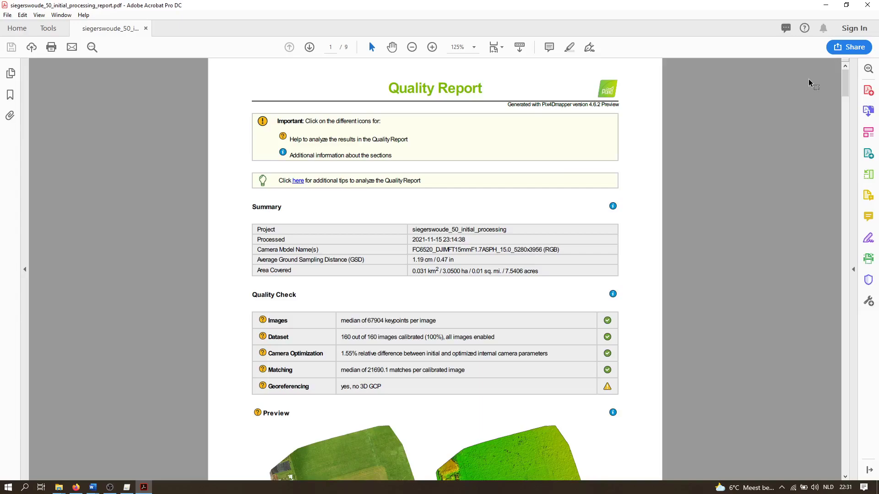
left_click(127, 487)
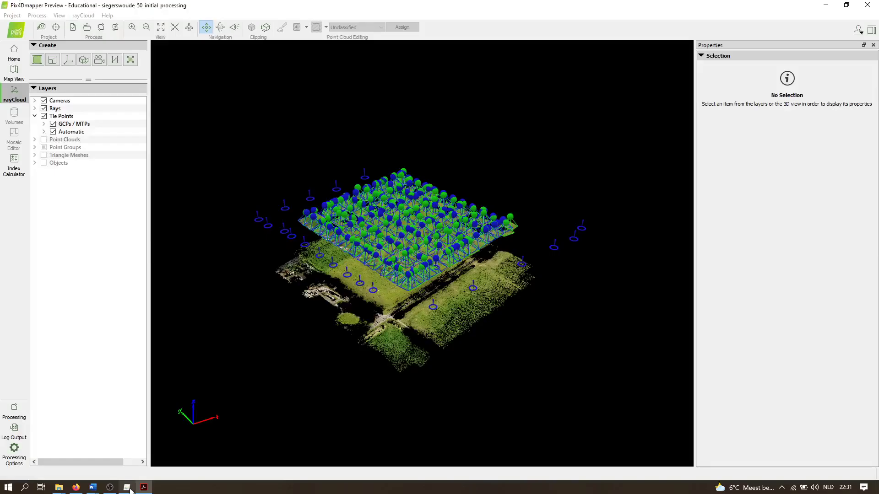
mouse_move(138, 485)
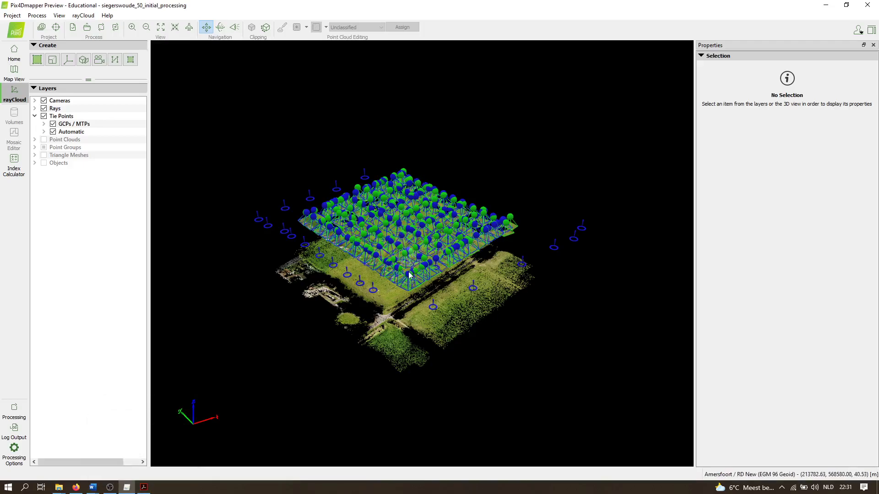
Inspect several cameras at the near corner of the flight block, comparing their initial and computed positions
scroll(451, 218, "up", 5)
scroll(451, 217, "down", 2)
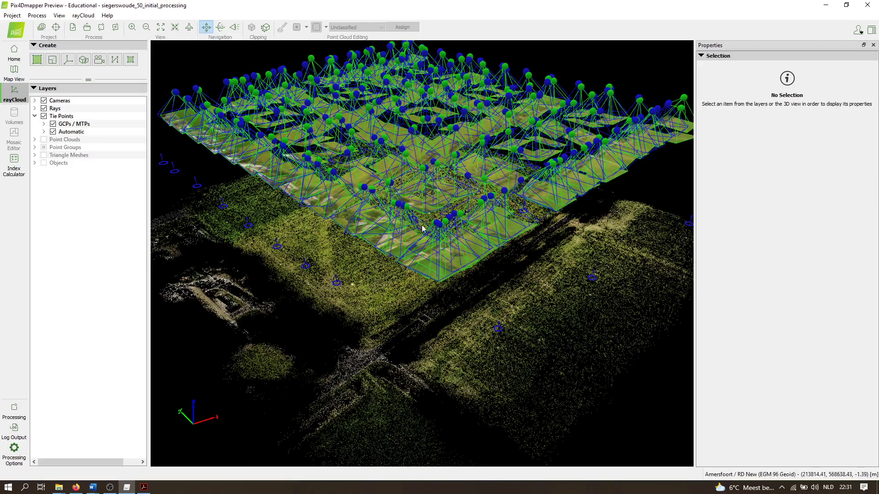
left_click(447, 226)
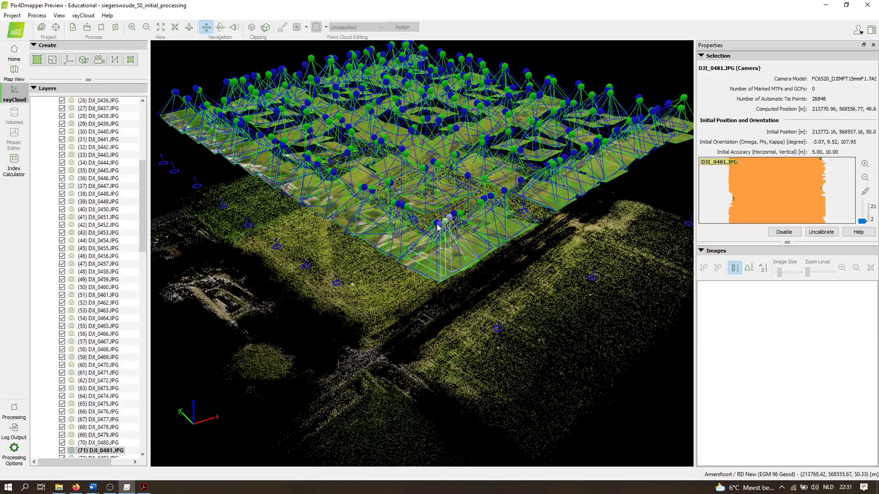
left_click(438, 226)
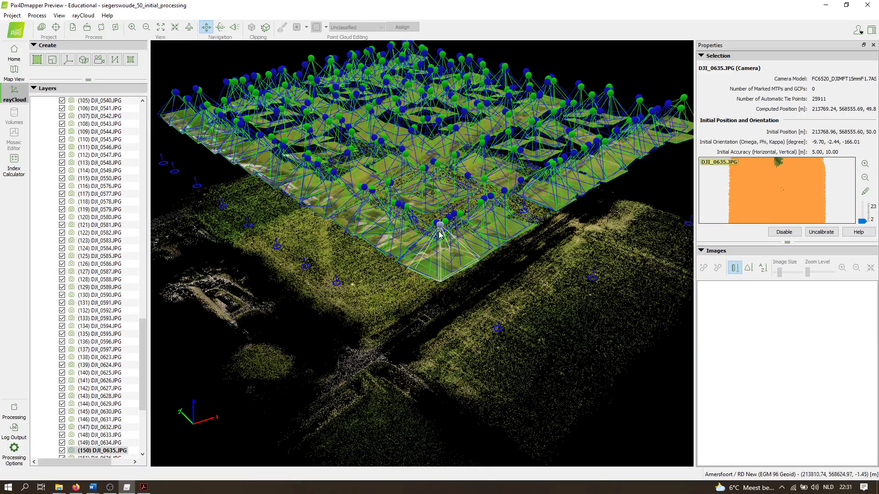
scroll(443, 232, "up", 5)
scroll(443, 232, "down", 4)
left_click_drag(447, 223, 381, 351)
scroll(381, 350, "up", 4)
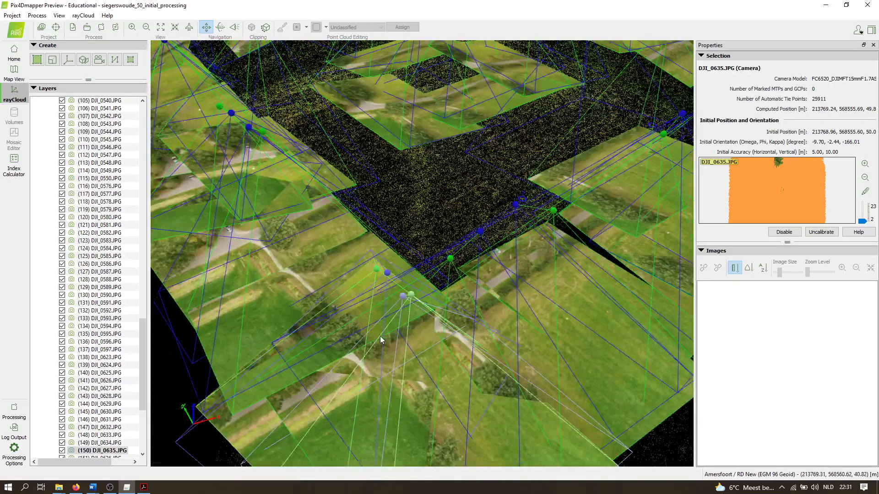
left_click(388, 274)
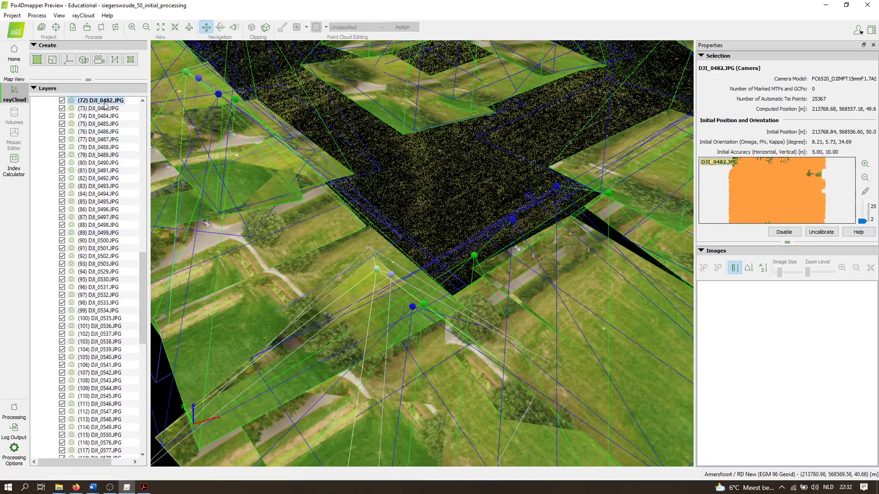
Hide all cameras in the rayCloud 3D view
scroll(105, 104, "up", 20)
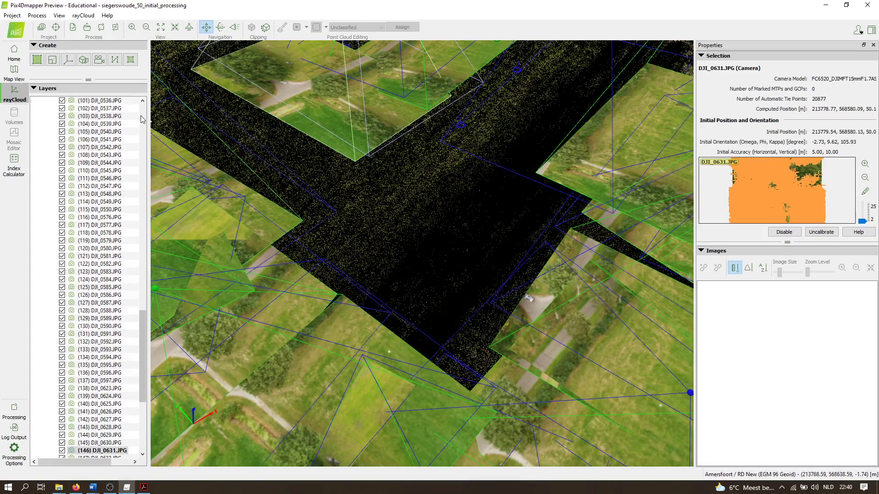
scroll(142, 120, "up", 20)
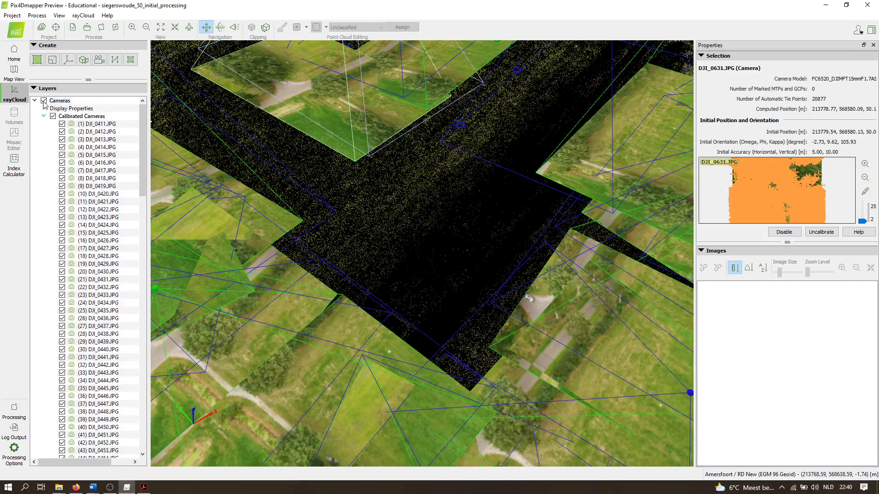
left_click(44, 101)
Examine the height of the ground control points relative to the automatic tie point surface from oblique and low side views
left_click_drag(373, 227, 339, 145)
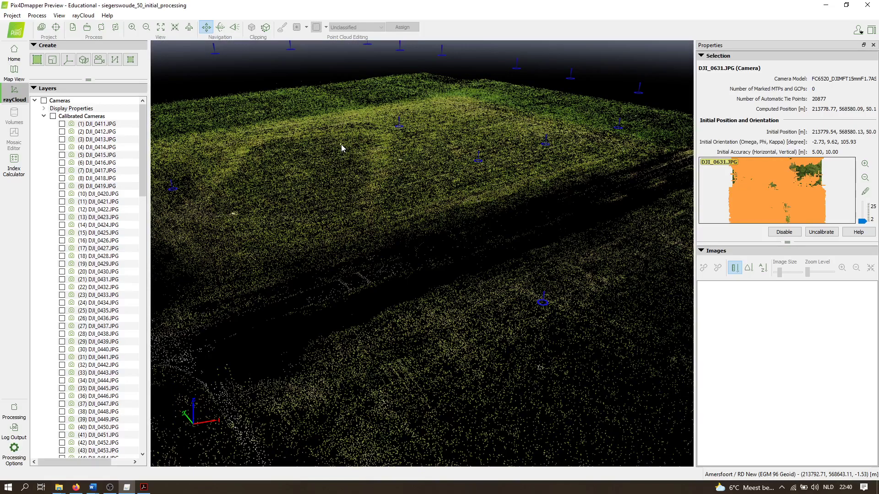
scroll(330, 178, "down", 4)
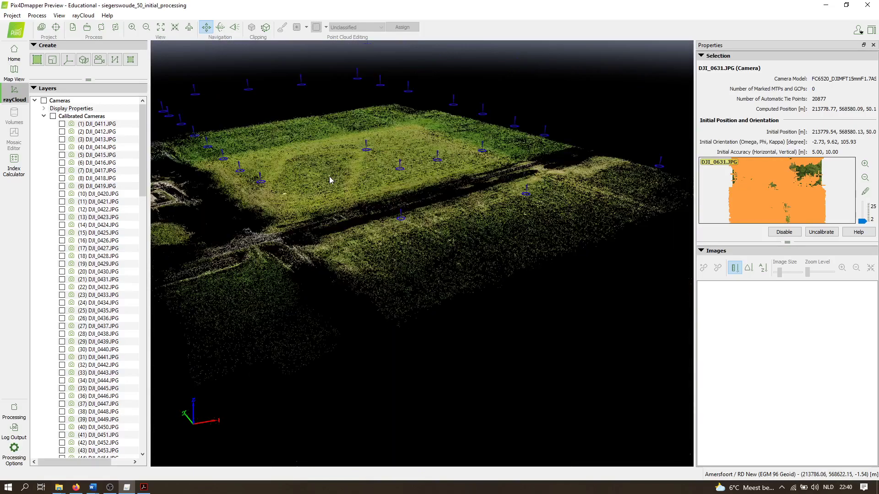
left_click_drag(330, 179, 431, 155)
scroll(424, 194, "up", 5)
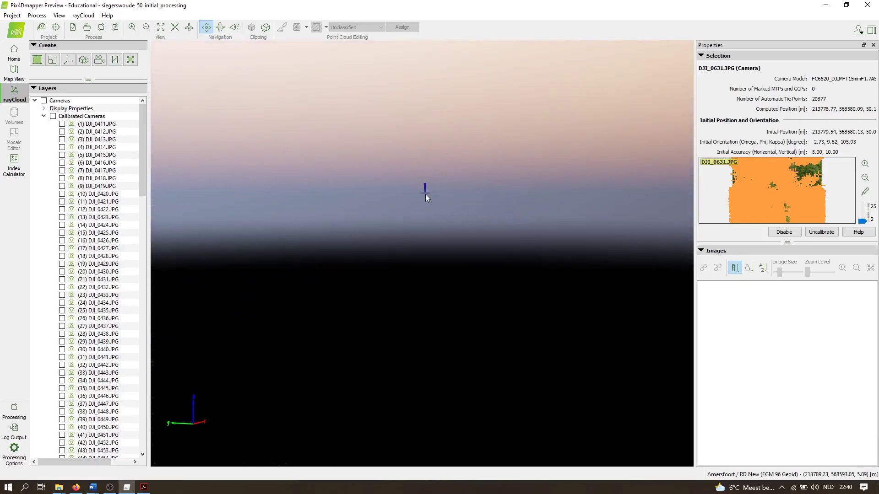
left_click_drag(383, 207, 293, 219)
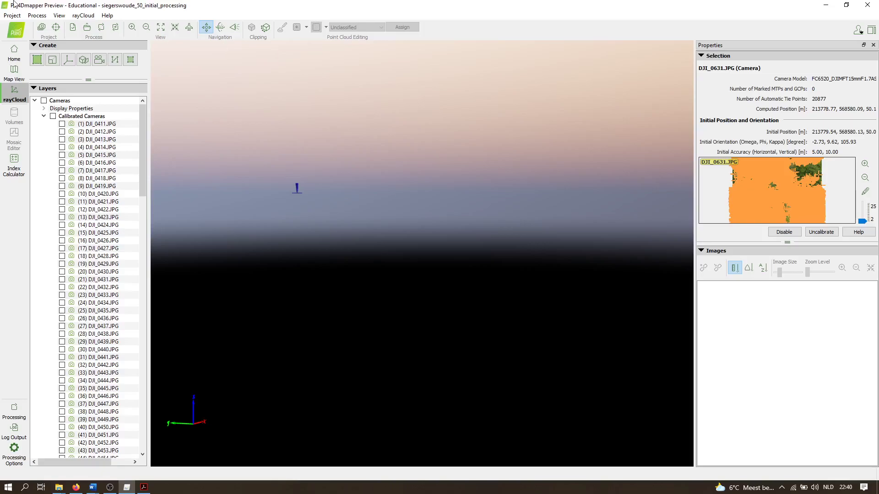
left_click(159, 28)
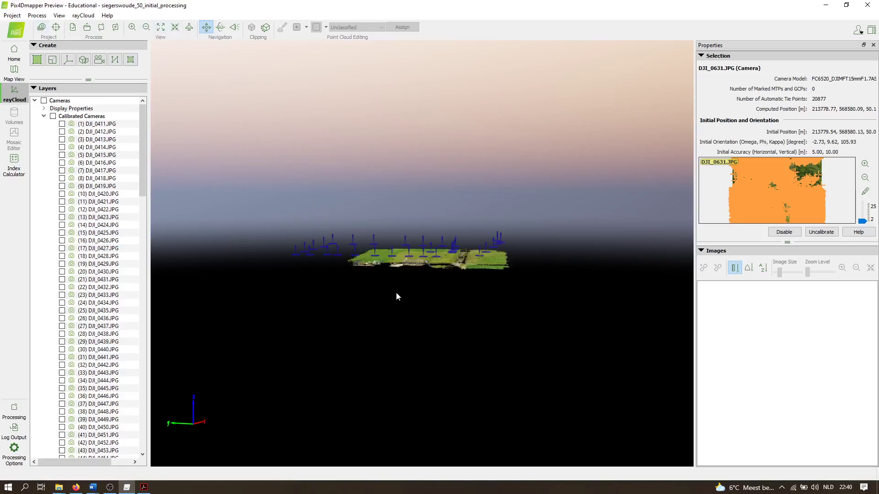
left_click_drag(395, 285, 243, 310)
scroll(394, 213, "up", 10)
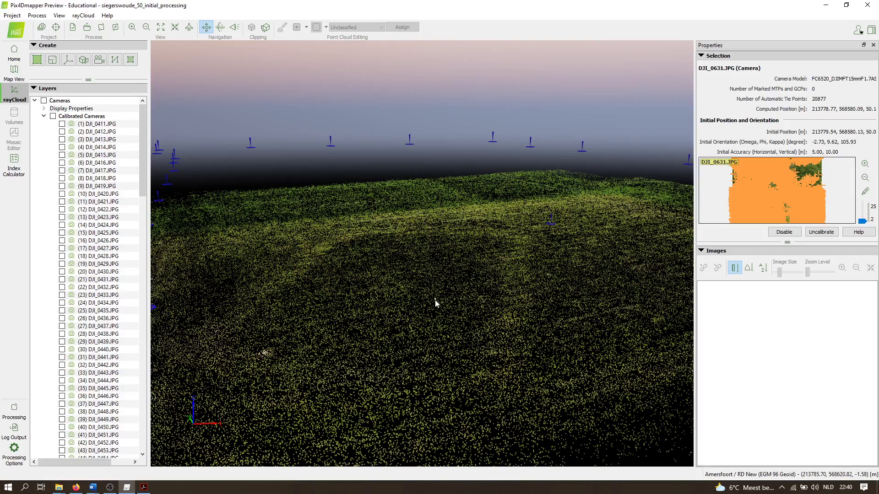
scroll(439, 298, "down", 2)
left_click_drag(430, 288, 522, 246)
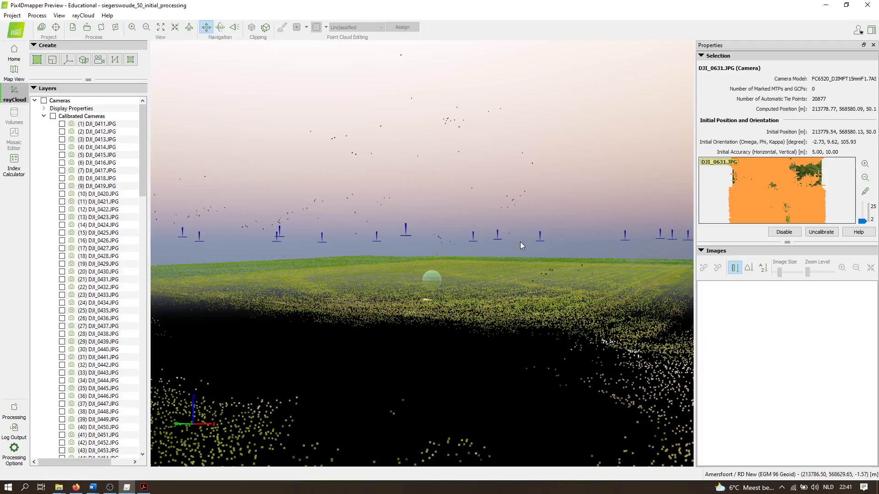
left_click_drag(520, 241, 515, 242)
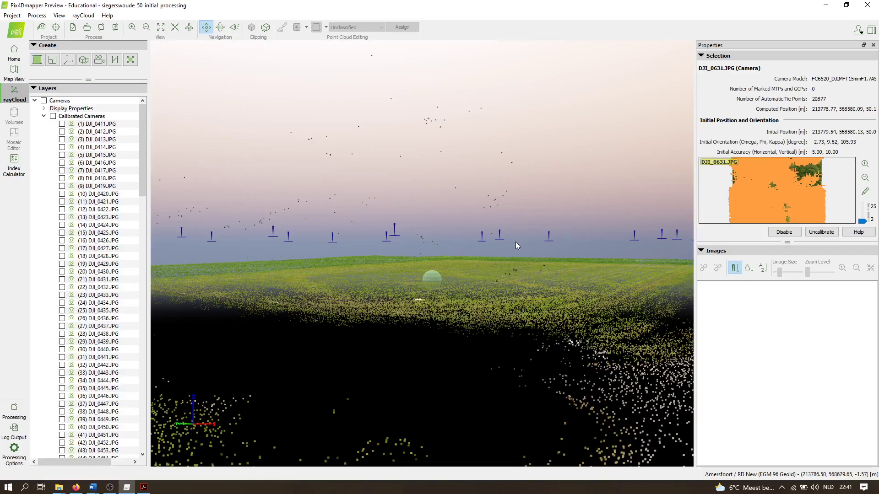
left_click_drag(515, 241, 476, 265)
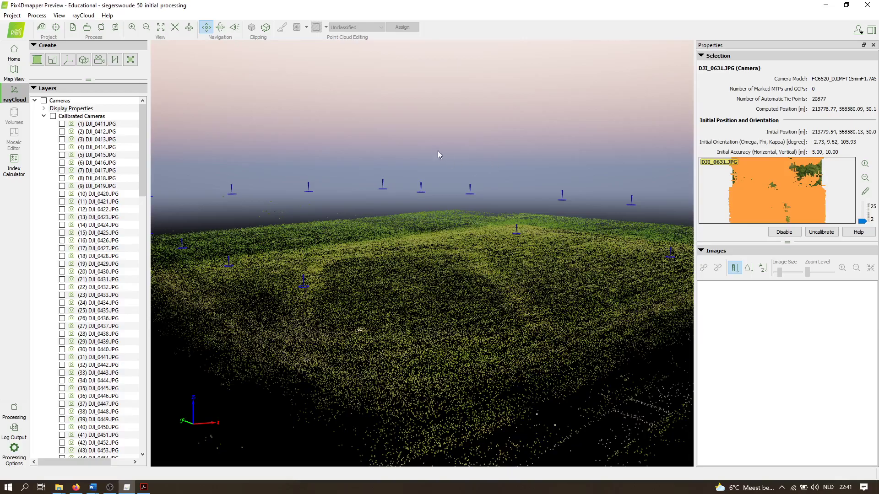
Show the cameras again and inspect the rays and matching images of several automatic tie points in the field
left_click(44, 100)
left_click(381, 286)
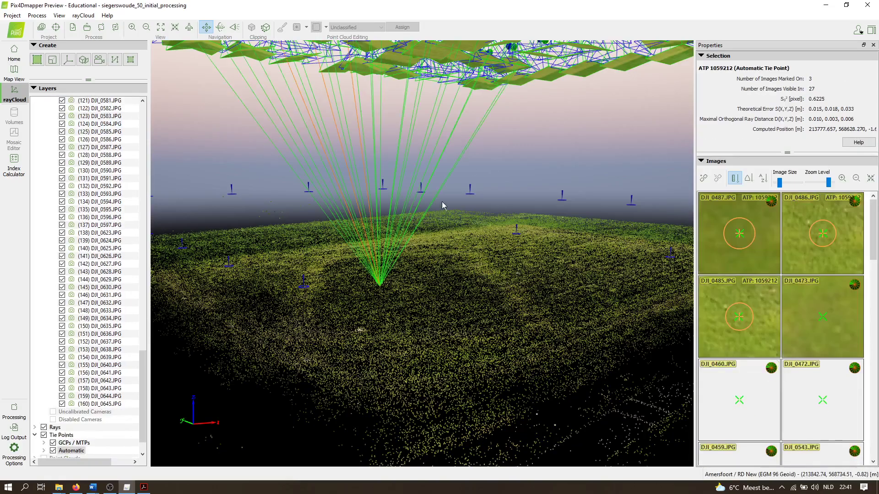
left_click_drag(444, 205, 409, 236)
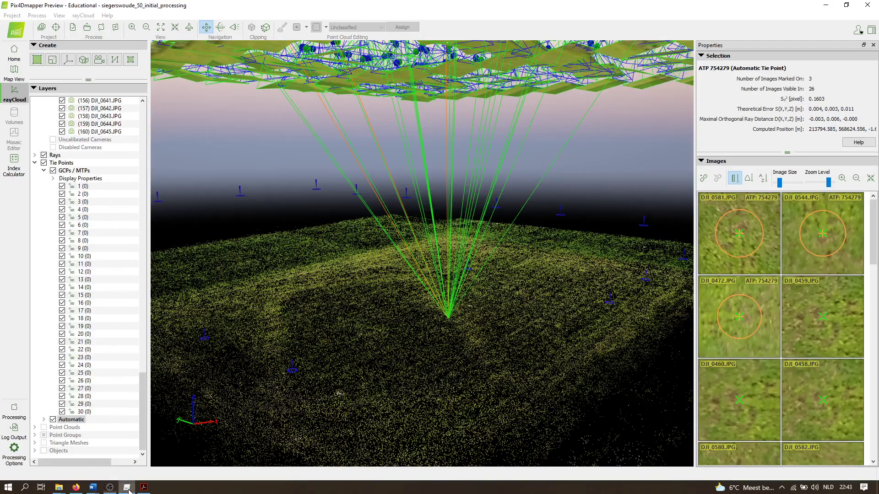
left_click(129, 491)
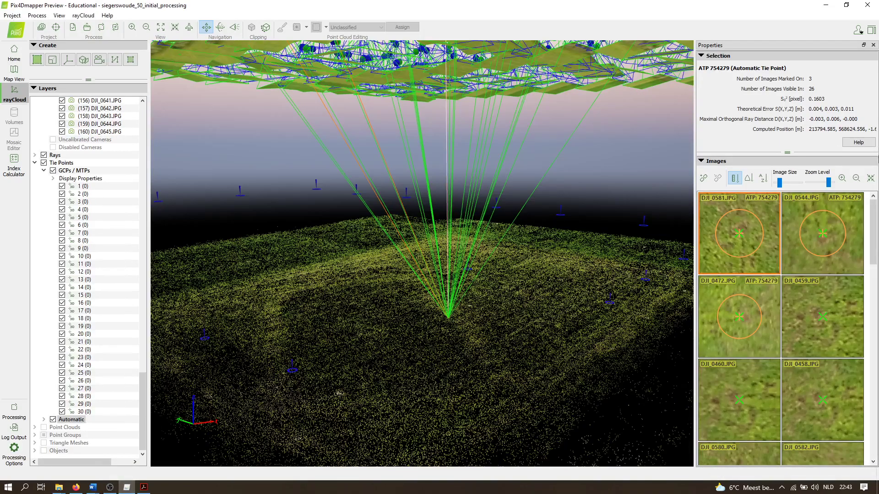
left_click(516, 295)
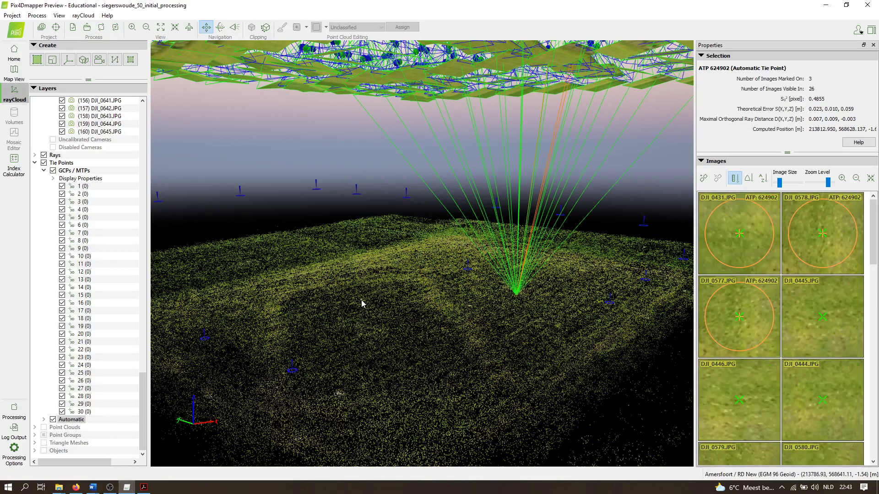
Select ground control point 29 and locate its white target in image DJI_0486.JPG
left_click(296, 372)
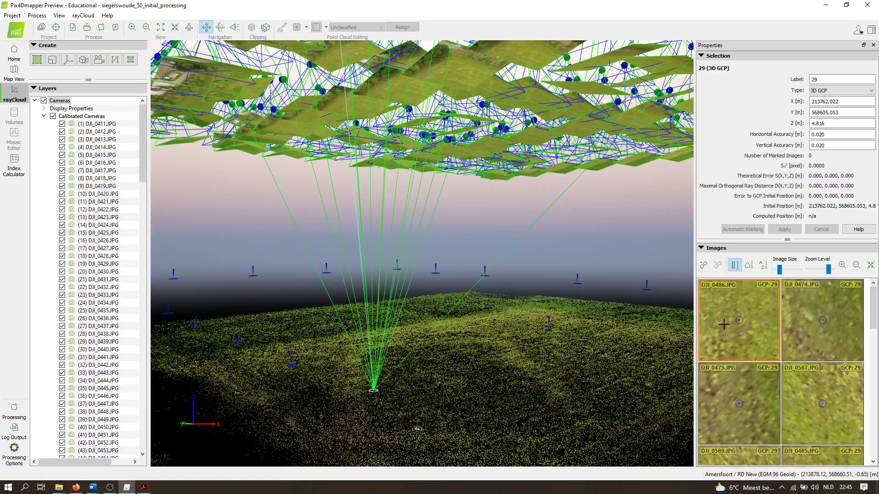
scroll(733, 321, "down", 3)
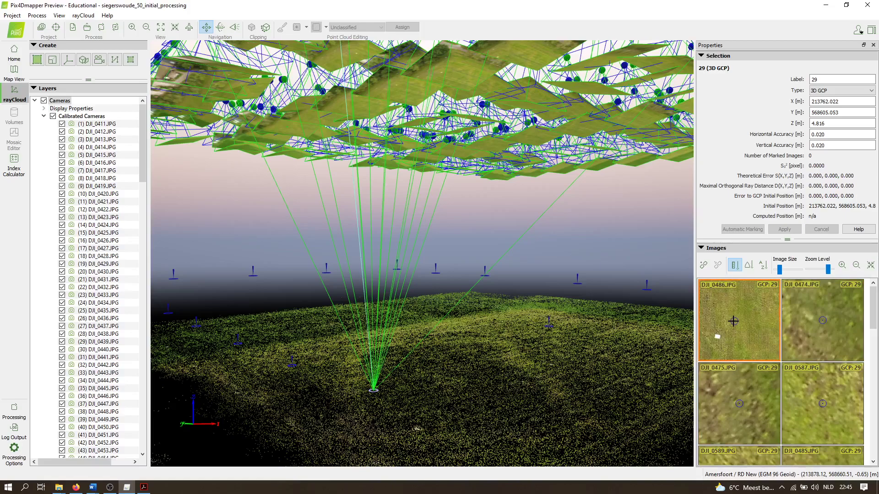
scroll(734, 321, "up", 2)
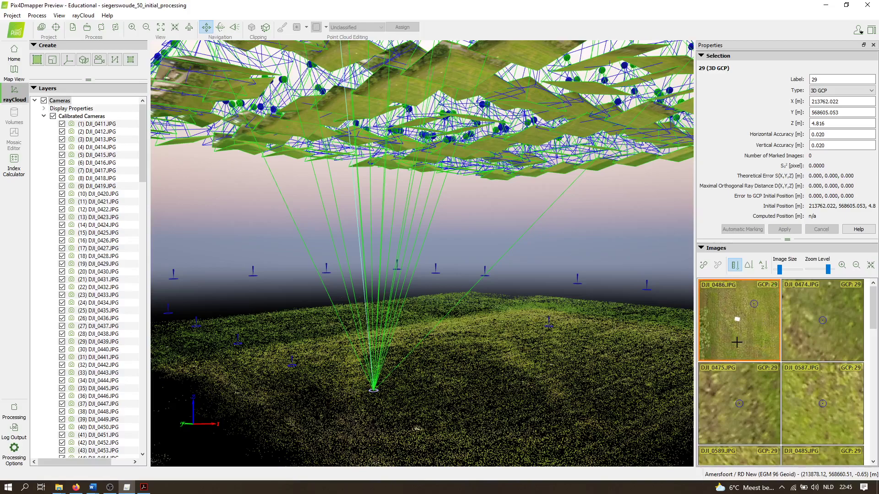
scroll(739, 304, "up", 3)
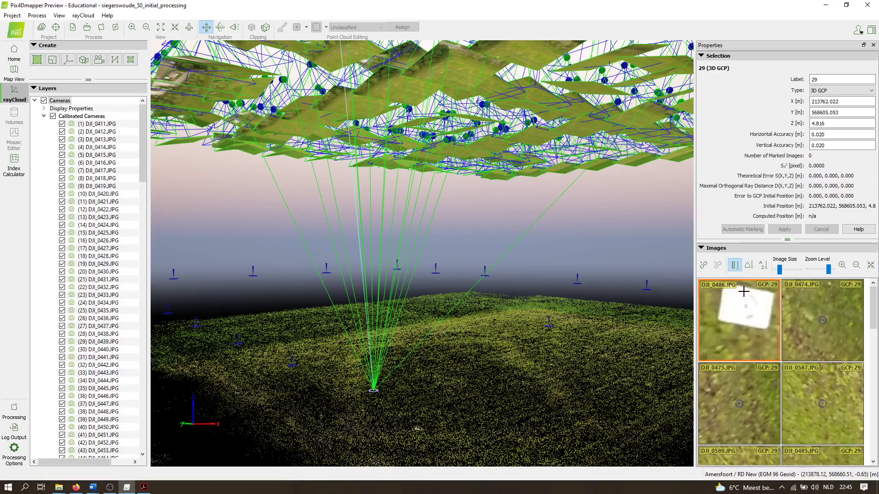
left_click_drag(737, 313, 741, 325)
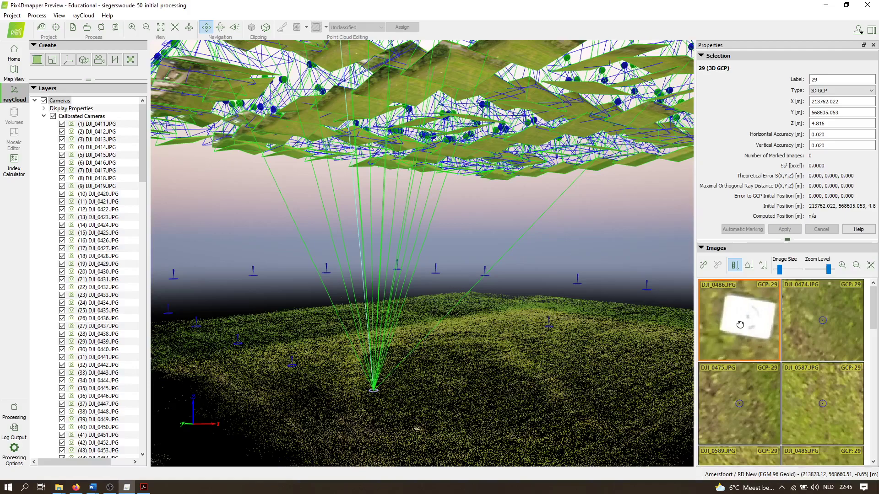
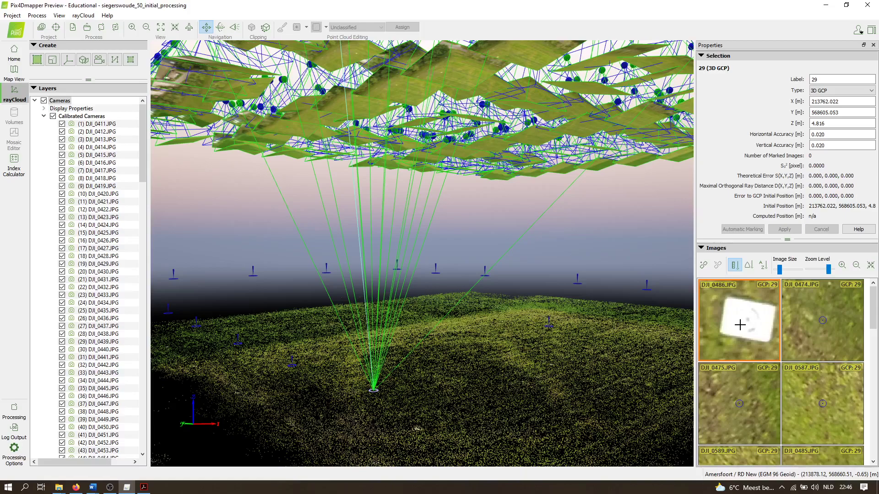
Select ground control point 28 and mark the centre of its white target in image DJI_0487.JPG
left_click(292, 366)
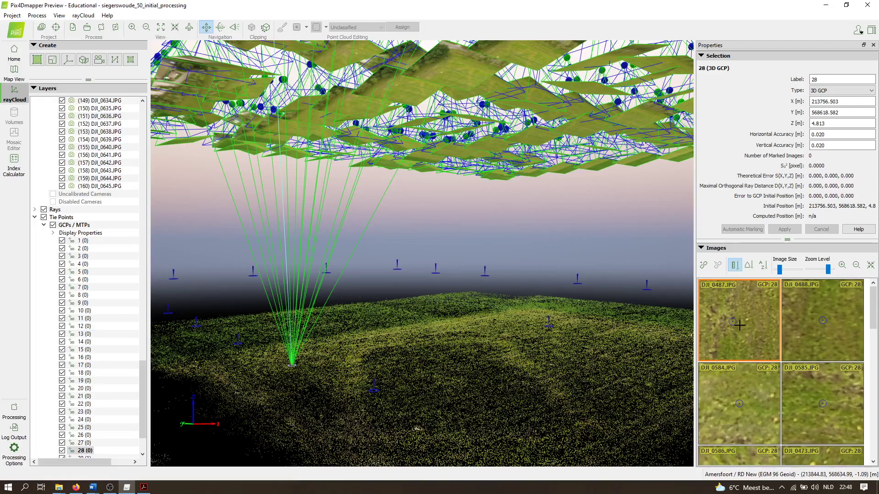
scroll(739, 325, "up", 3)
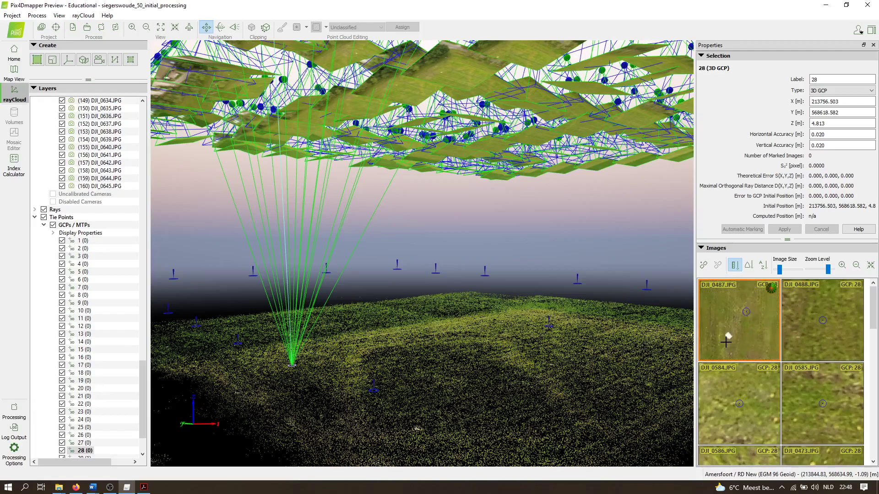
scroll(726, 342, "up", 4)
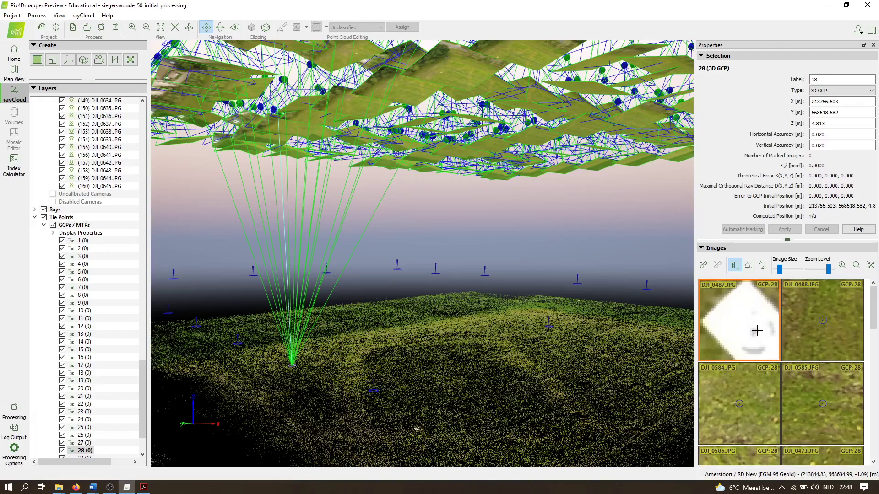
left_click_drag(762, 339, 740, 319)
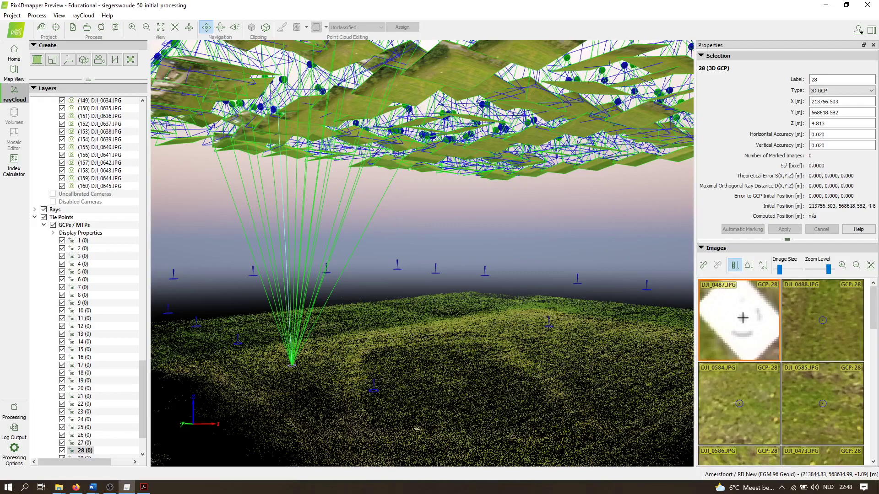
left_click(742, 318)
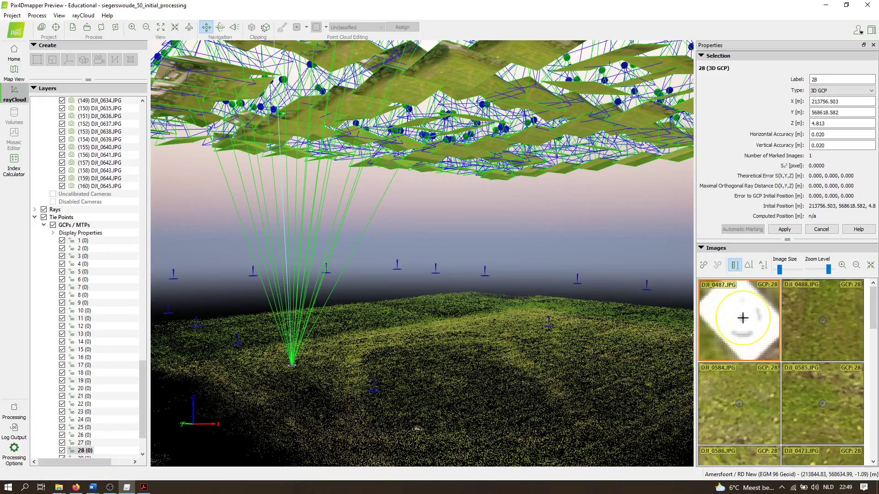
Mark the centre of ground control point 28's white target in image DJI_0488.JPG
scroll(742, 318, "down", 5)
left_click(830, 319)
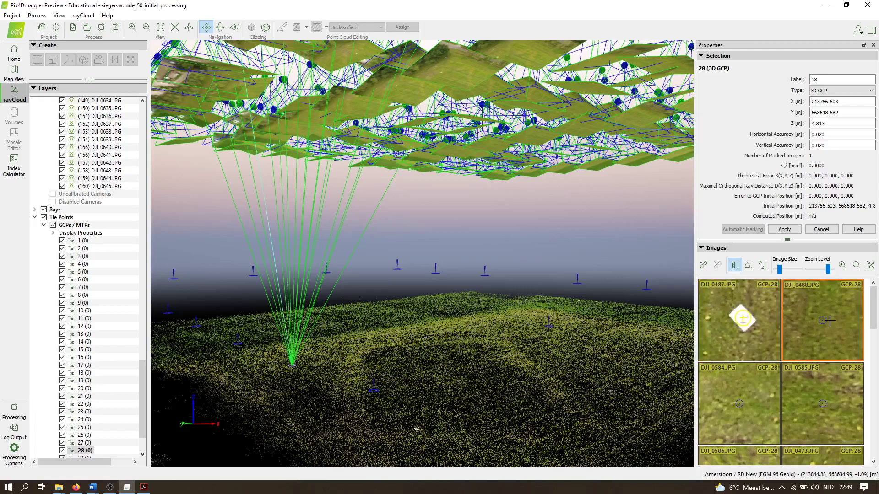
scroll(831, 319, "down", 3)
scroll(831, 317, "up", 6)
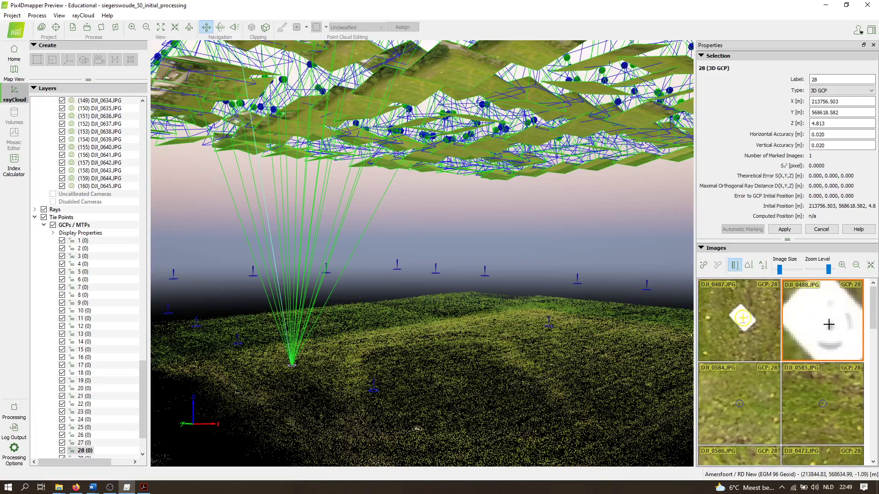
left_click(830, 326)
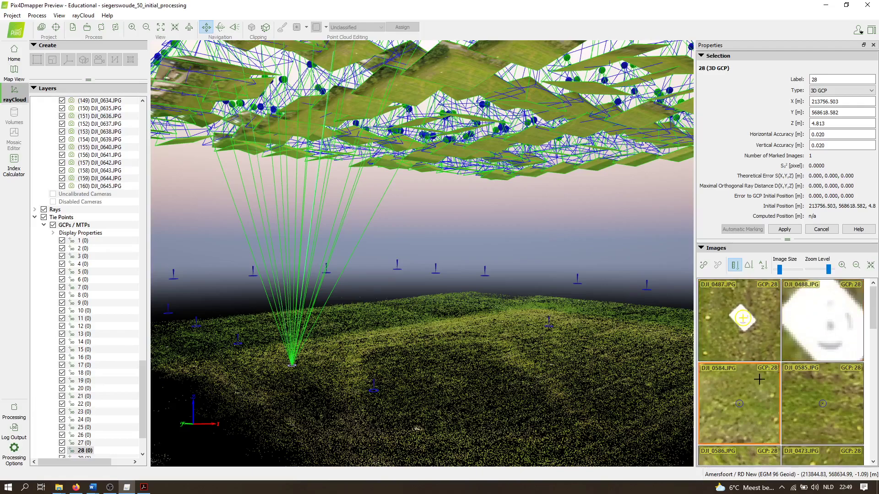
Locate the white target of ground control point 28 in image DJI_0584.JPG and mark its centre
scroll(742, 373, "down", 2)
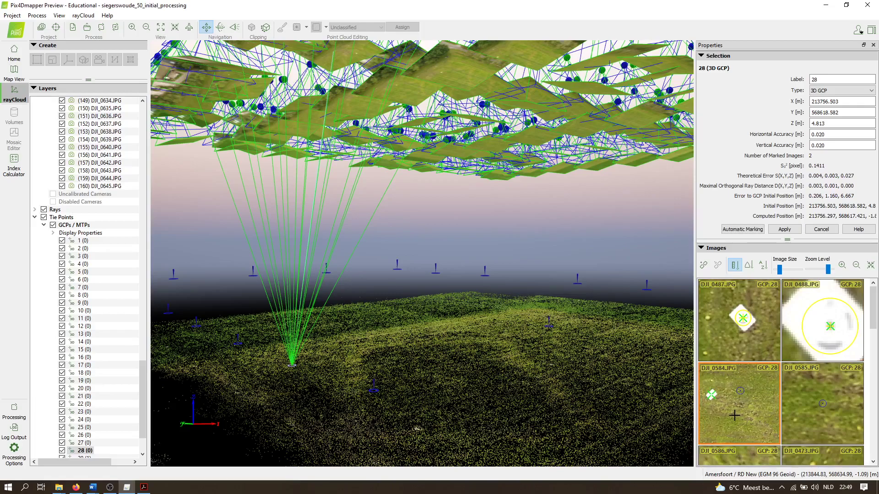
left_click_drag(735, 415, 756, 418)
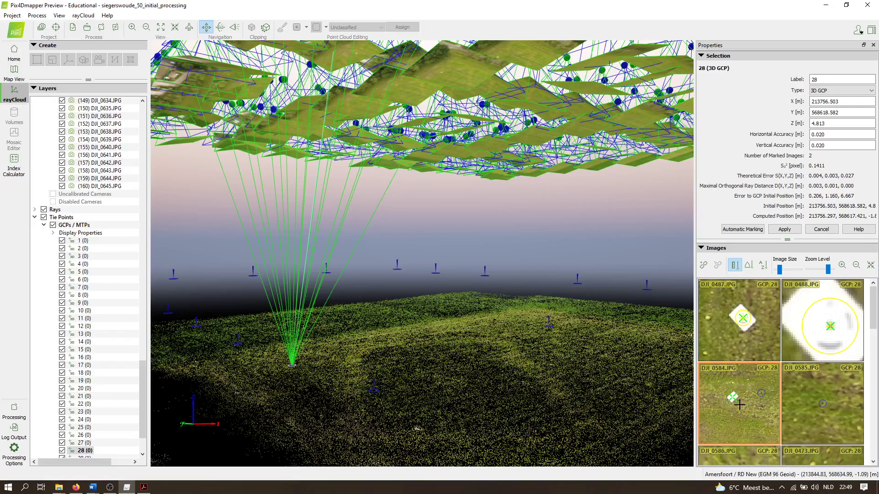
scroll(731, 401, "up", 4)
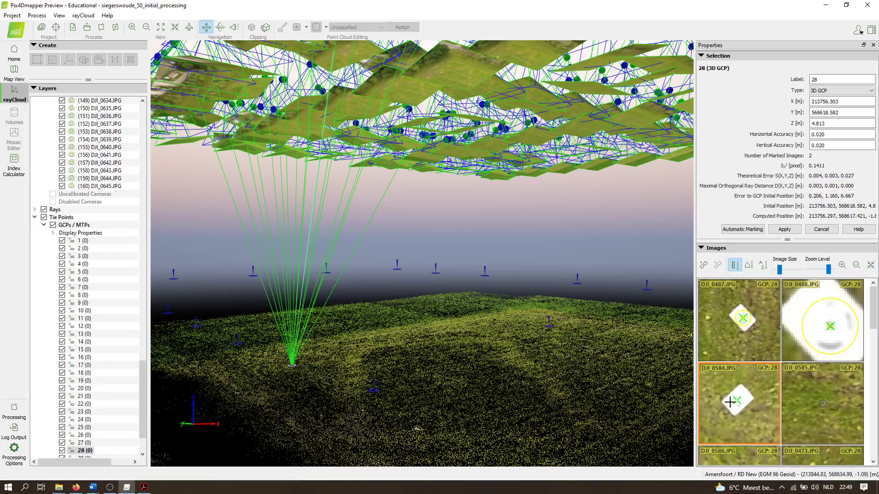
scroll(730, 401, "up", 3)
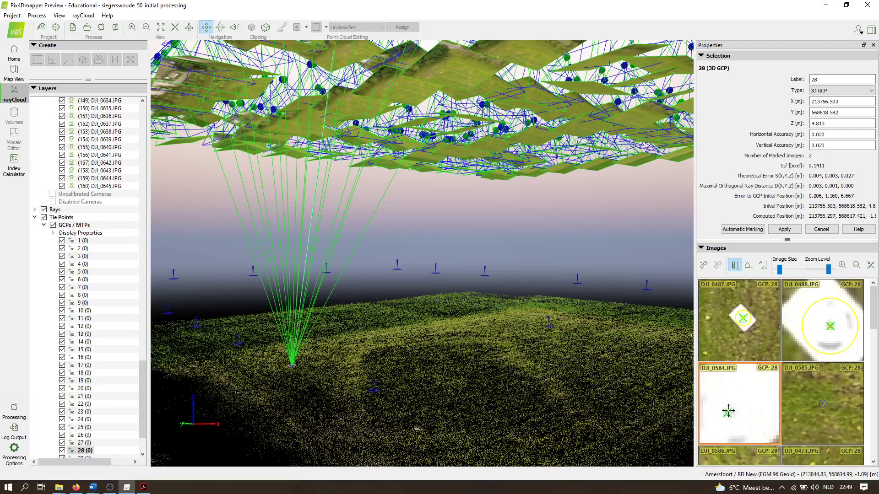
left_click(728, 412)
Mark the centre of ground control point 28's target in image DJI_0585.JPG and apply the marks
scroll(816, 412, "down", 3)
scroll(811, 390, "up", 3)
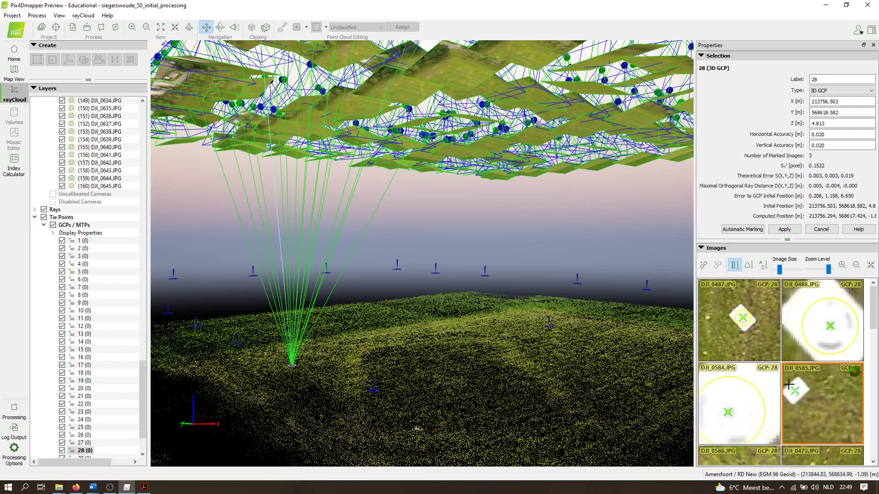
scroll(789, 385, "up", 3)
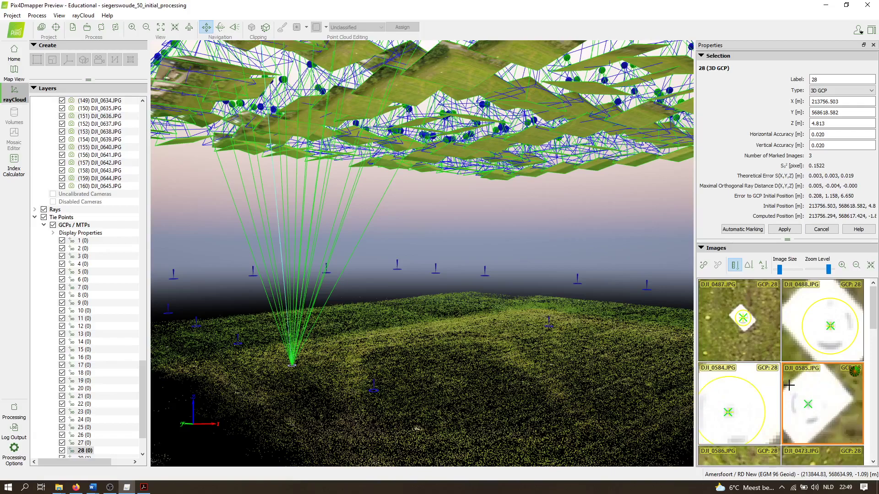
left_click(810, 409)
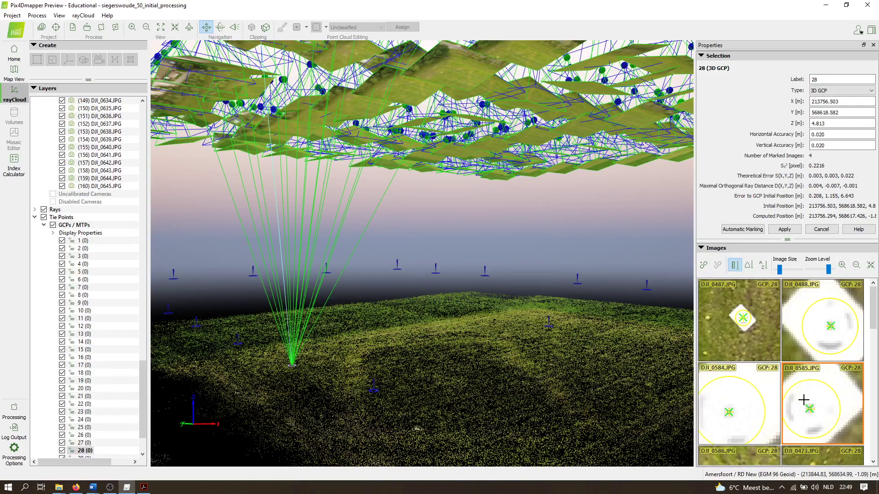
left_click(784, 229)
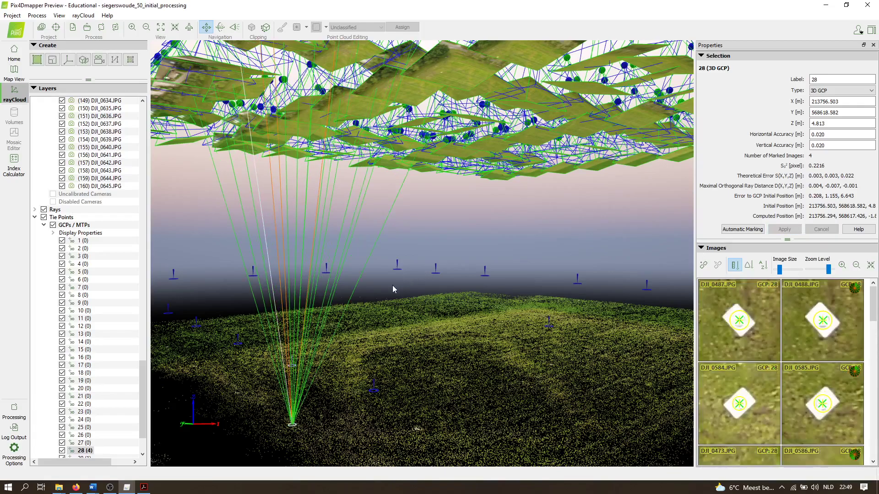
Inspect the computed position of ground control point 28, and run Rematch and Optimize on the project
left_click_drag(345, 411, 496, 366)
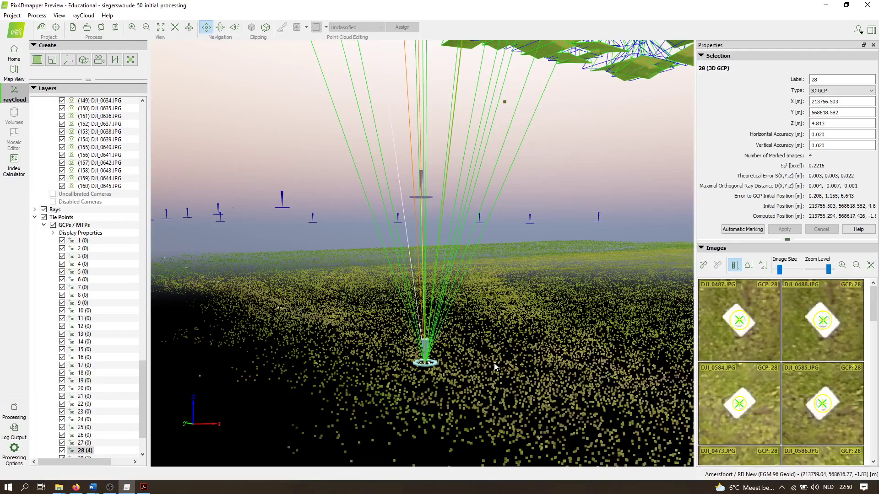
left_click(46, 15)
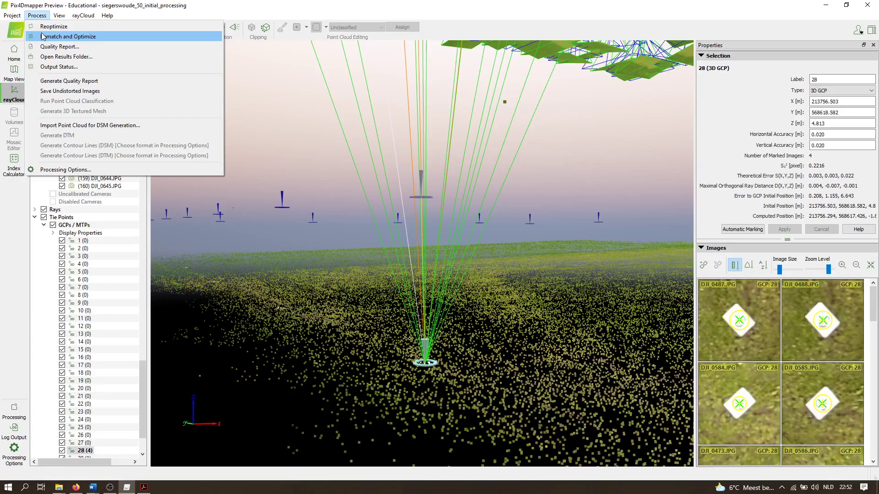
left_click(42, 37)
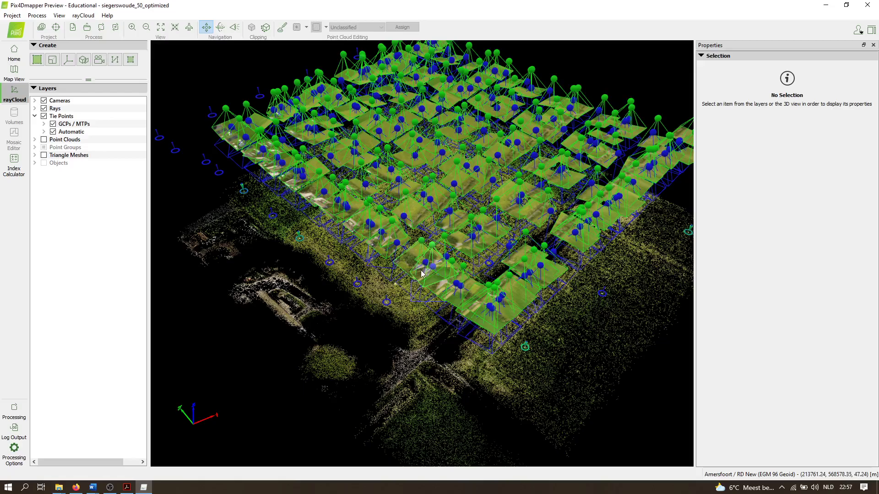
Examine the optimized ground control points against the tie point surface from low side views and check point 28 in image DJI_0487.JPG
left_click_drag(421, 274, 440, 169)
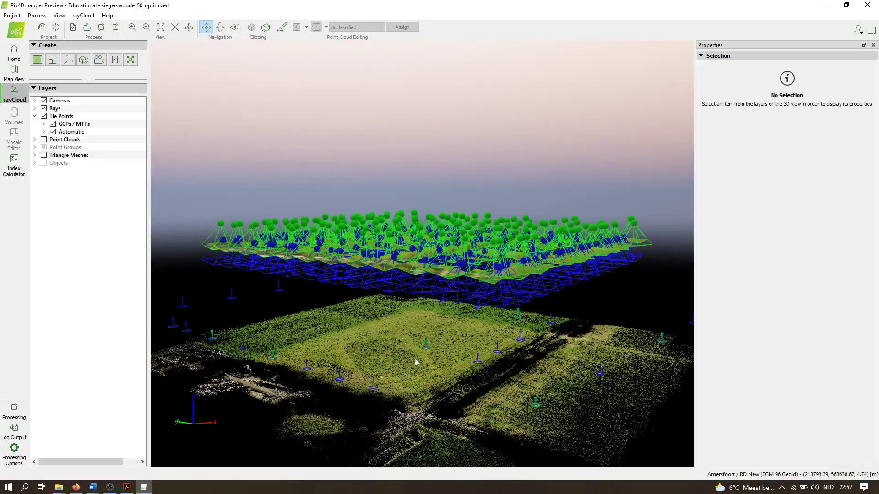
scroll(411, 353, "up", 5)
mouse_move(403, 337)
left_mouse_down()
mouse_move(490, 306)
mouse_move(405, 325)
left_mouse_up()
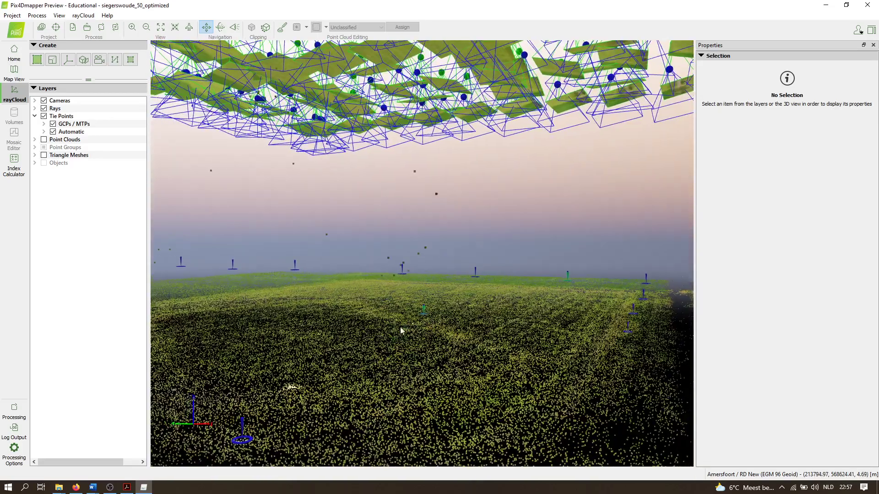
middle_click_drag(385, 392, 568, 350)
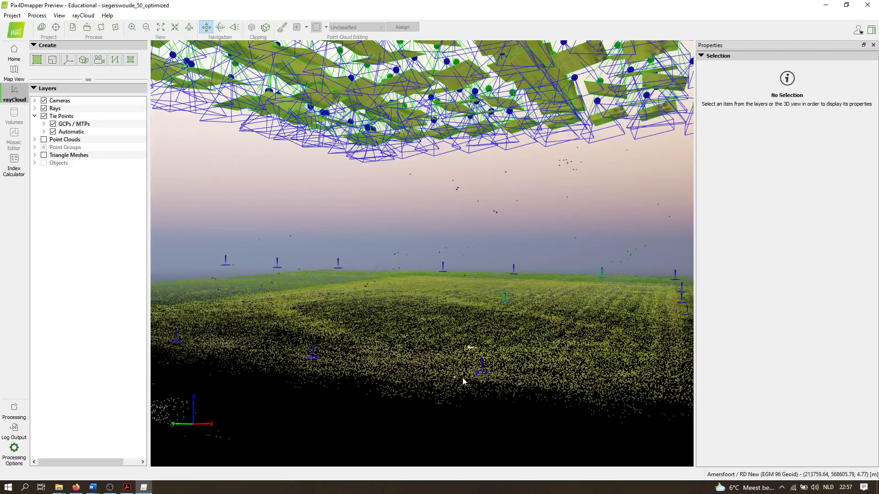
left_click(313, 359)
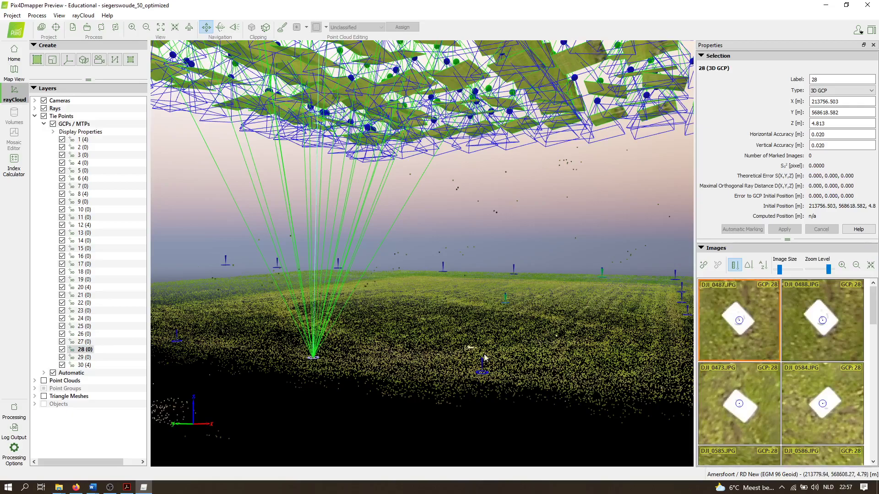
scroll(754, 321, "up", 5)
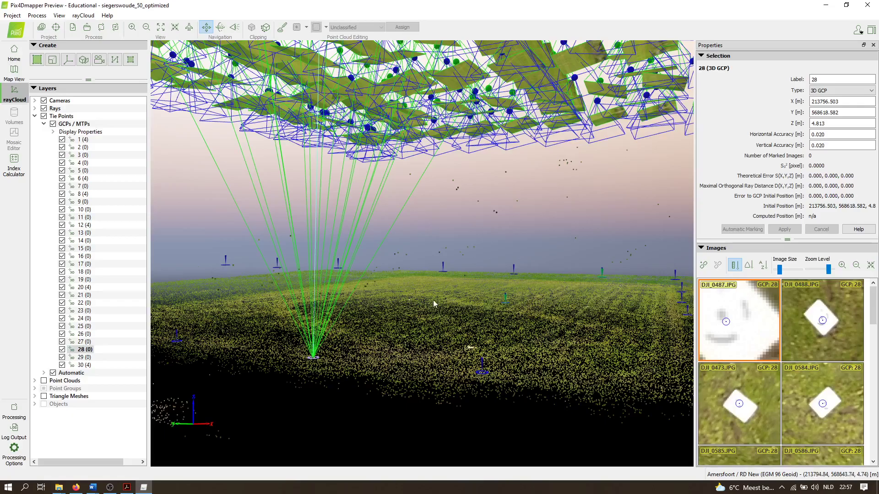
scroll(514, 321, "up", 3)
left_click_drag(453, 337, 412, 339)
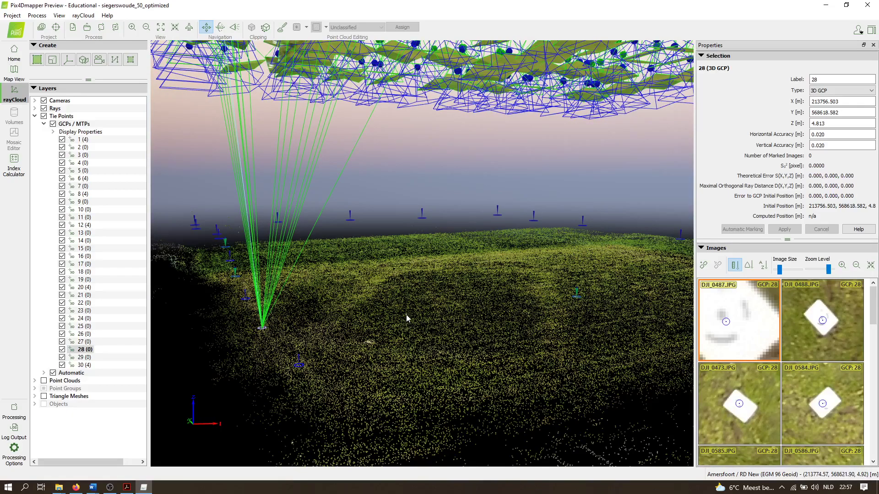
Generate a new quality report for the optimized project and enlarge the report window
left_click(36, 16)
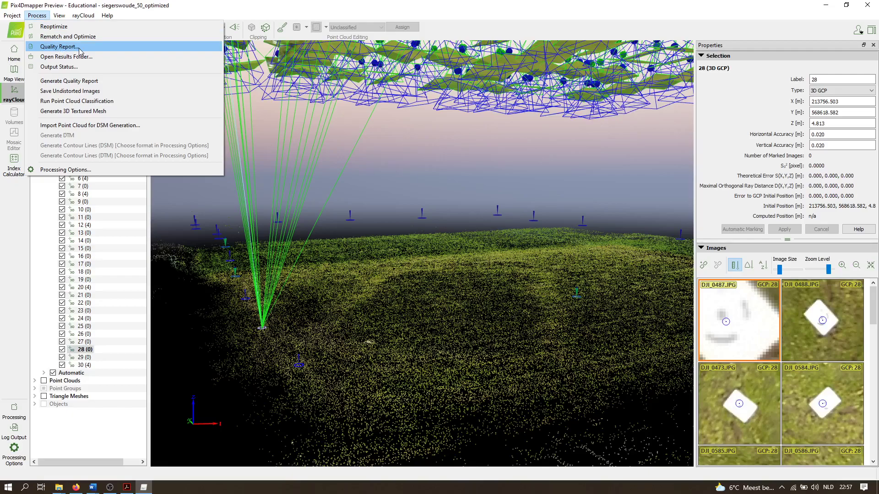
left_click(92, 81)
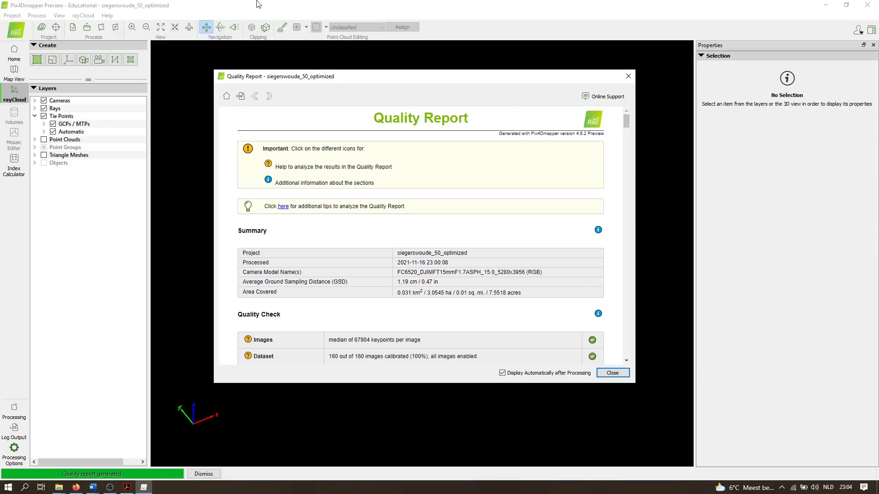
left_click_drag(300, 81, 251, 59)
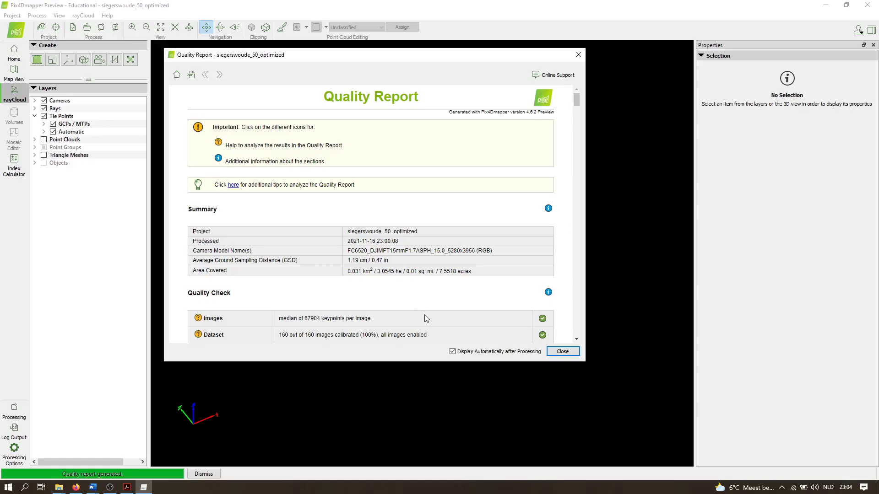
left_click_drag(586, 363, 691, 417)
Review the quality check, calibration details, overlap and bundle block adjustment sections including the mean reprojection error, and close the report
scroll(630, 302, "down", 3)
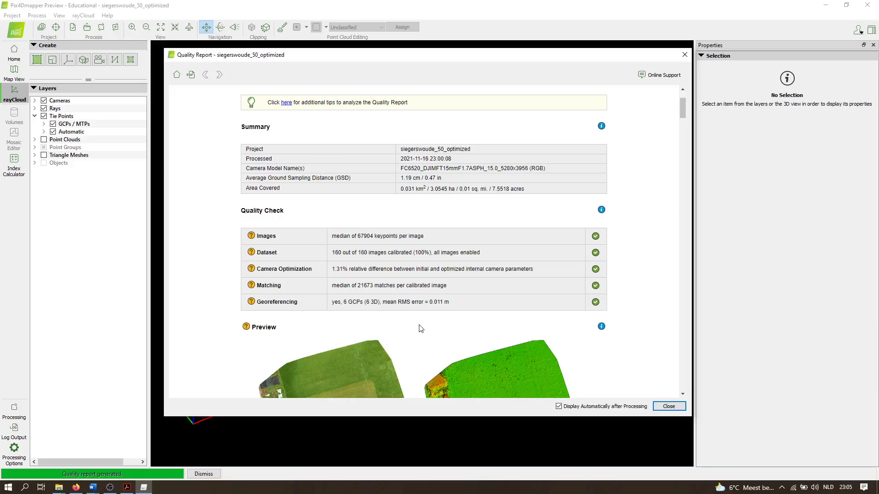
scroll(418, 250, "down", 10)
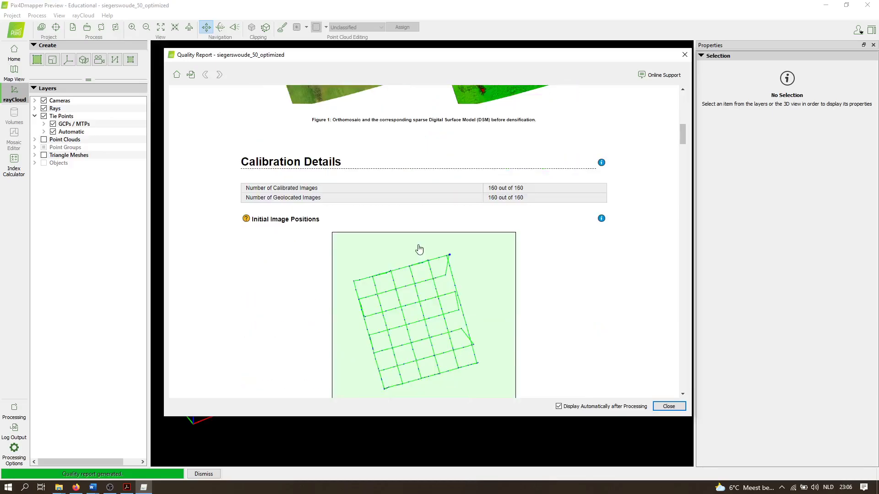
scroll(418, 249, "down", 12)
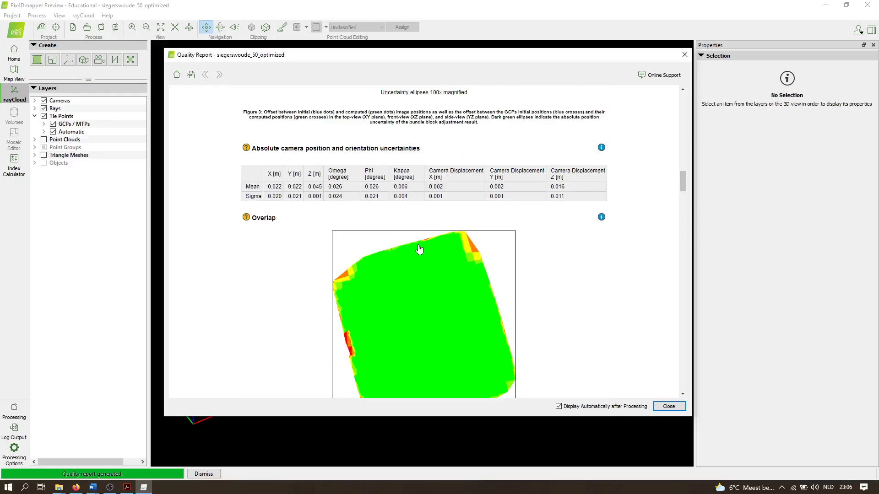
scroll(419, 250, "down", 3)
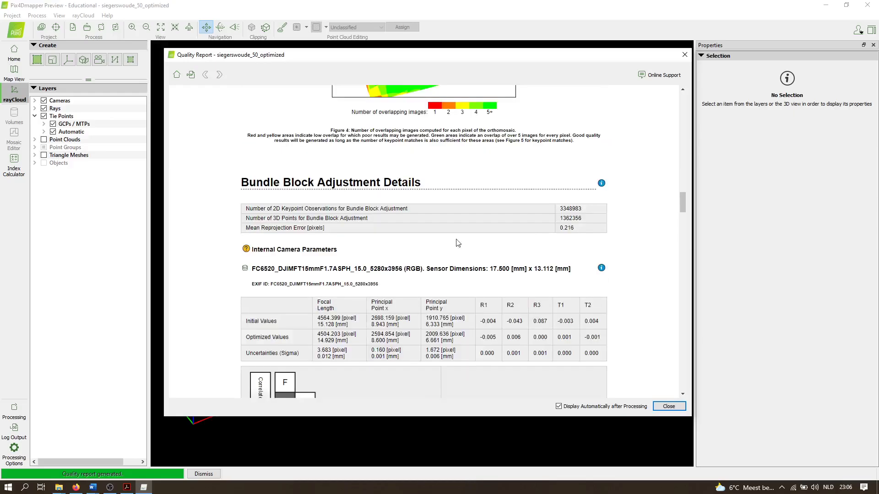
left_click_drag(565, 230, 576, 231)
left_click(581, 230)
left_click(685, 55)
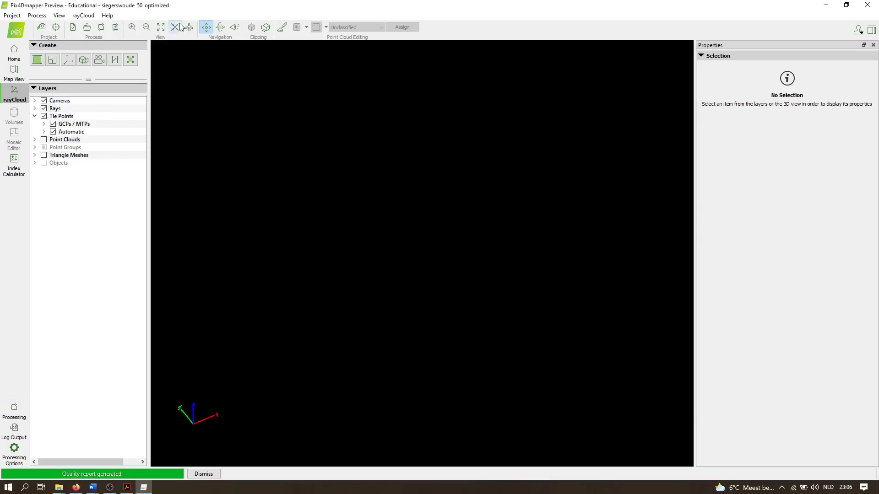
Bring the whole optimized project into view and examine its cameras and tie points from an oblique angle
left_click(160, 29)
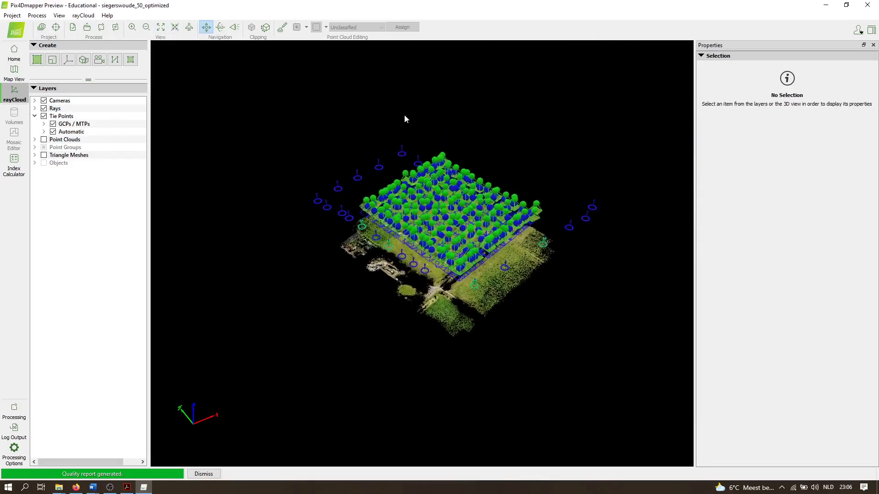
scroll(408, 280, "up", 5)
left_click_drag(407, 281, 439, 255)
scroll(439, 256, "up", 2)
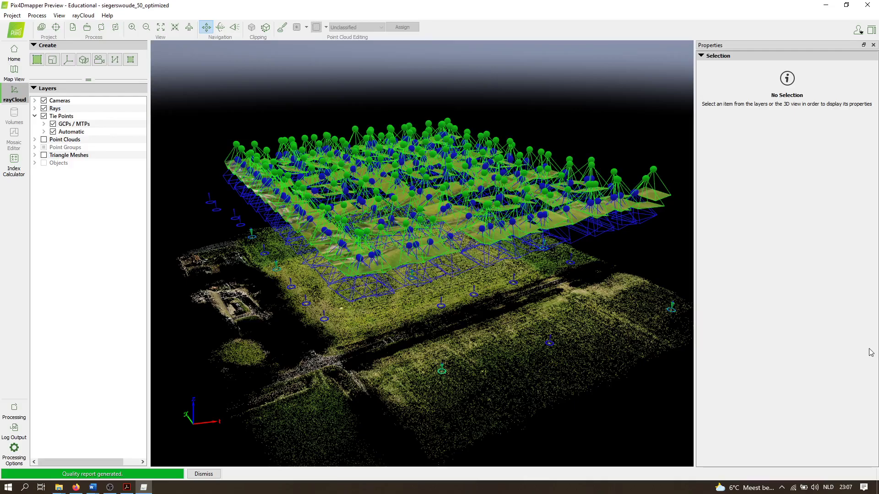
Open the Point Cloud and Mesh processing options and review the available image scales for point cloud densification
left_click(22, 409)
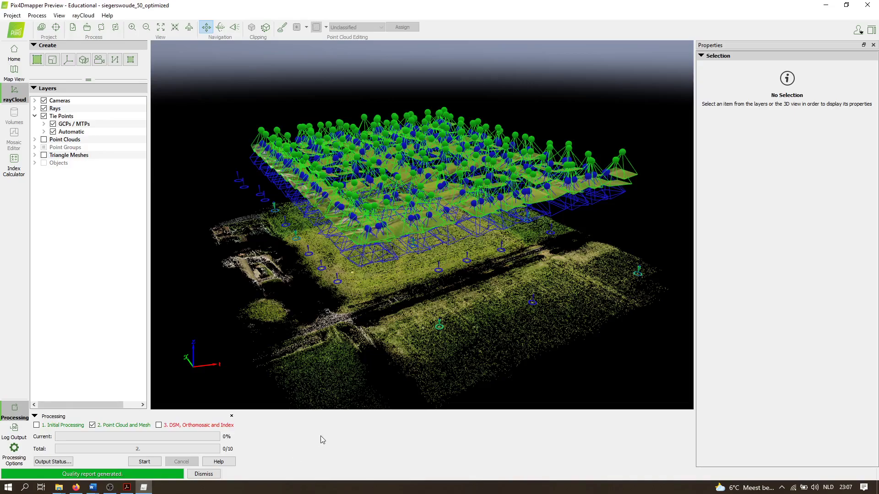
left_click(14, 451)
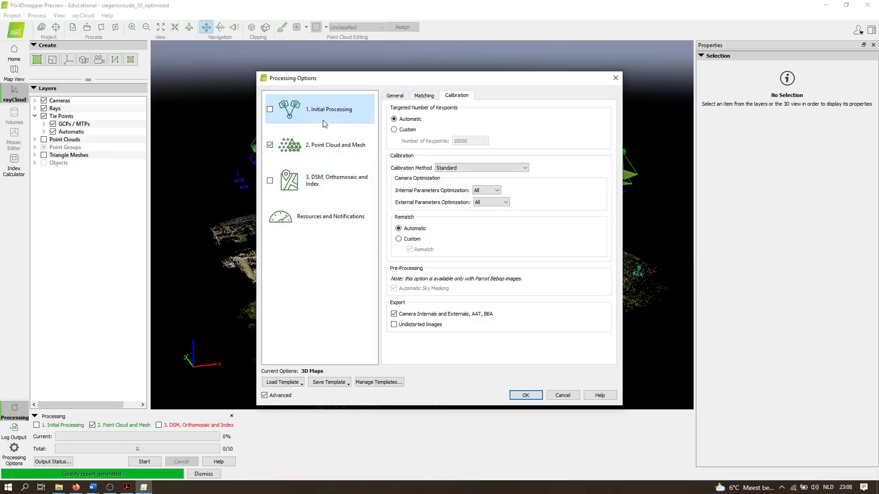
left_click(332, 145)
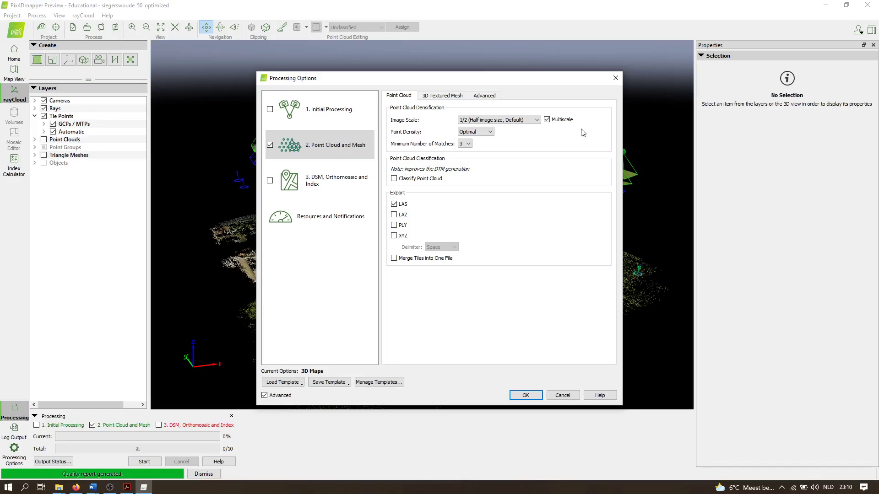
left_click(509, 121)
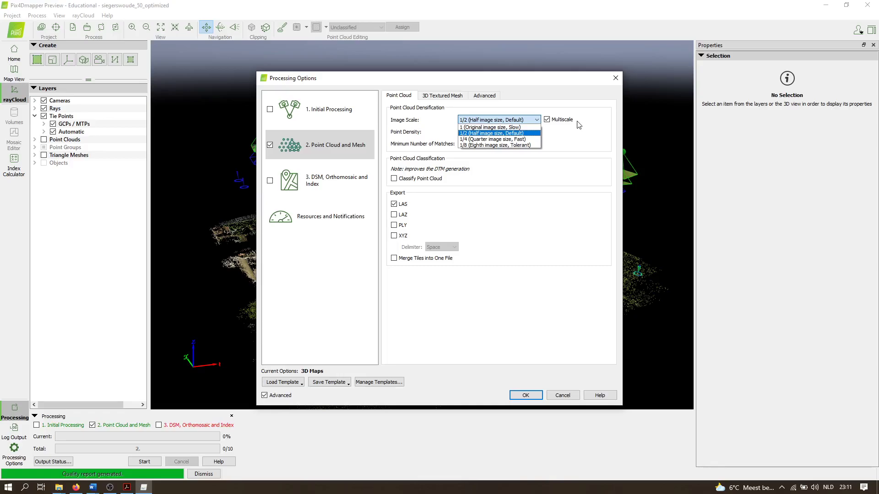
left_click(585, 94)
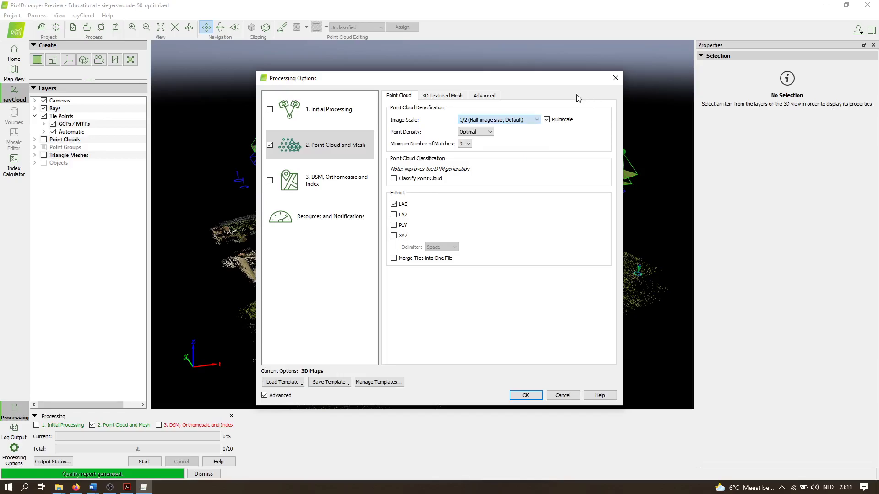
Review the point density choices, 3D textured mesh settings and advanced point cloud settings, and accept the processing options
left_click(492, 132)
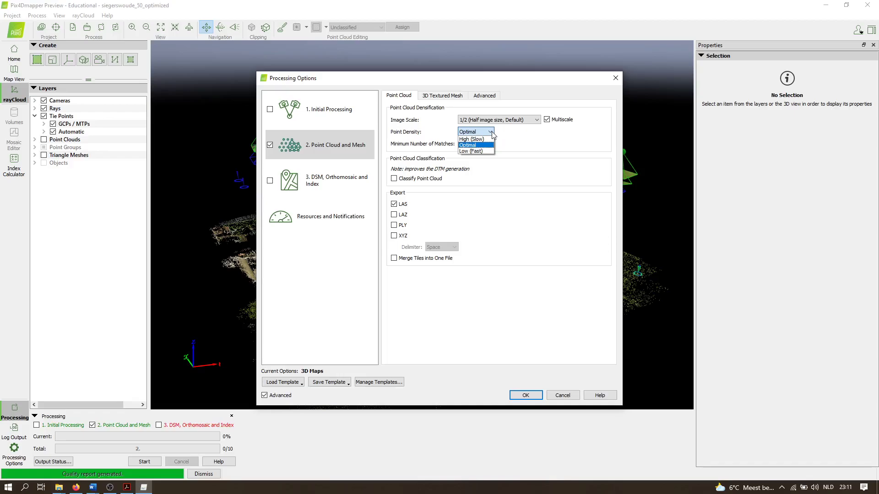
left_click(564, 135)
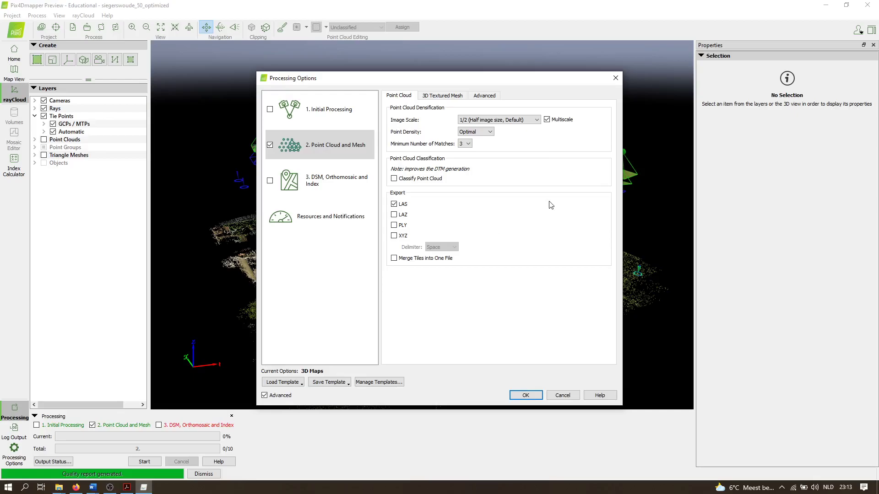
left_click(442, 96)
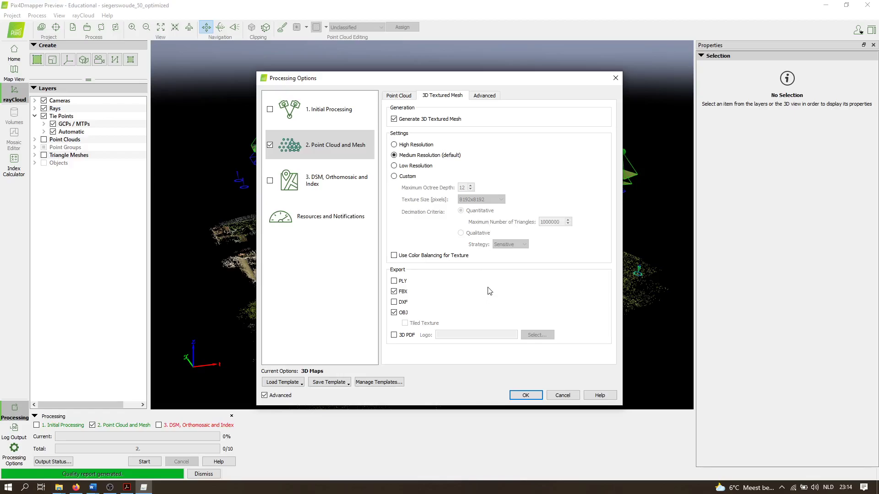
left_click(492, 95)
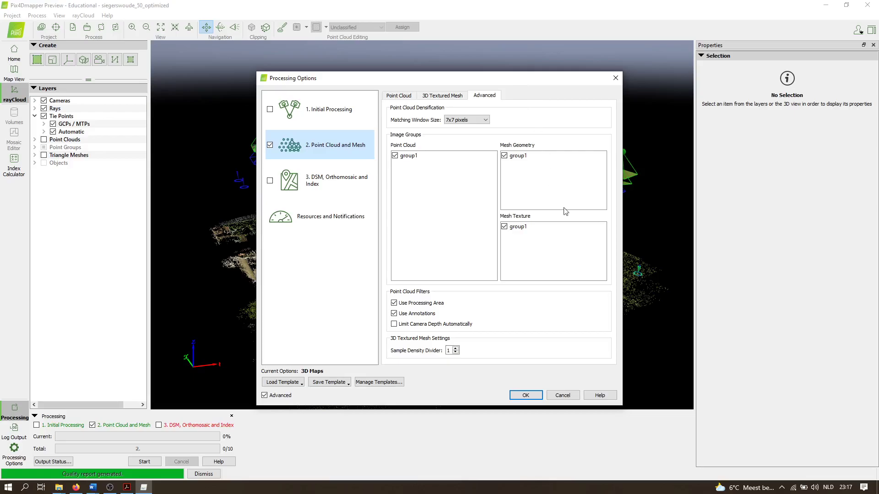
left_click(522, 395)
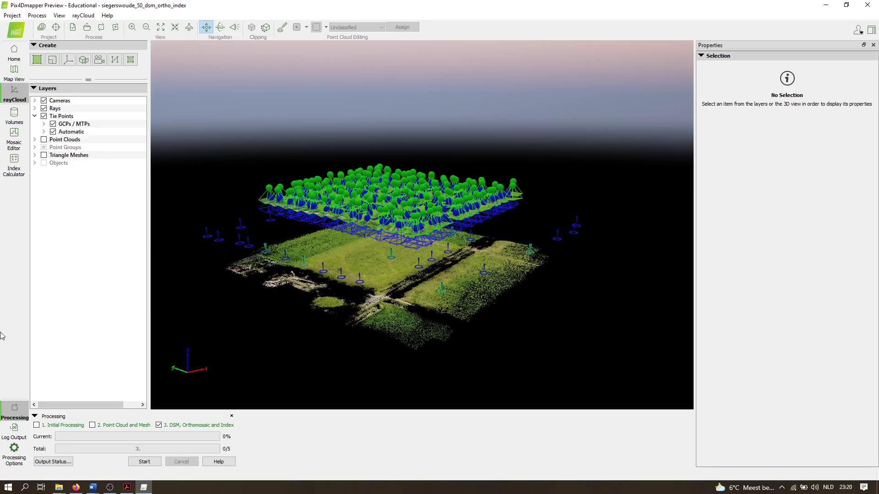
Open the DSM, Orthomosaic and Index processing options and review the surface smoothing types and raster DSM methods
left_click(14, 451)
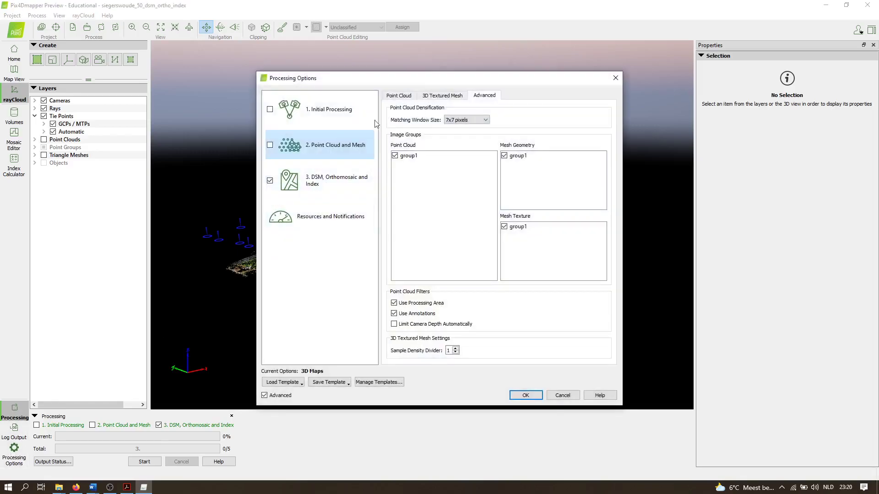
left_click(334, 183)
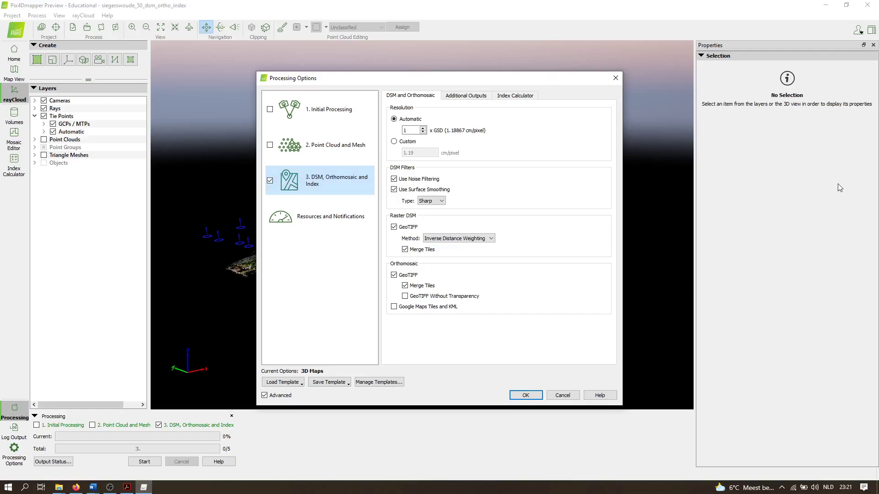
left_click_drag(427, 81, 414, 66)
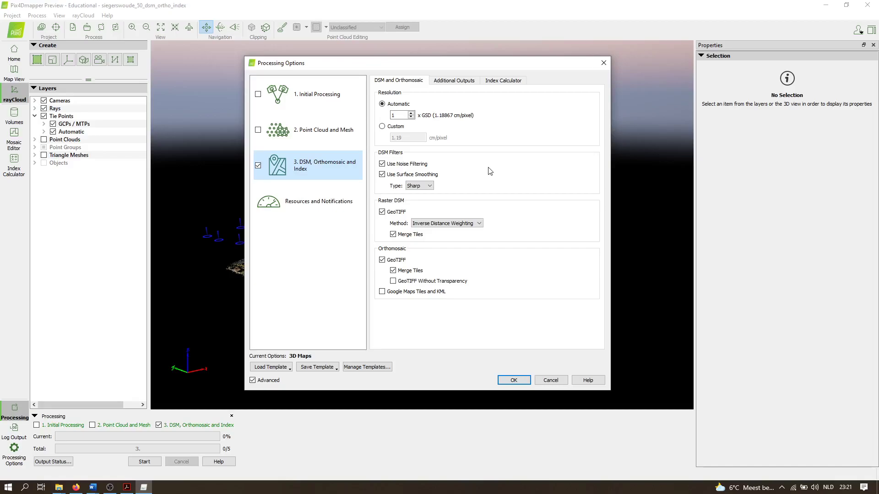
left_click(426, 187)
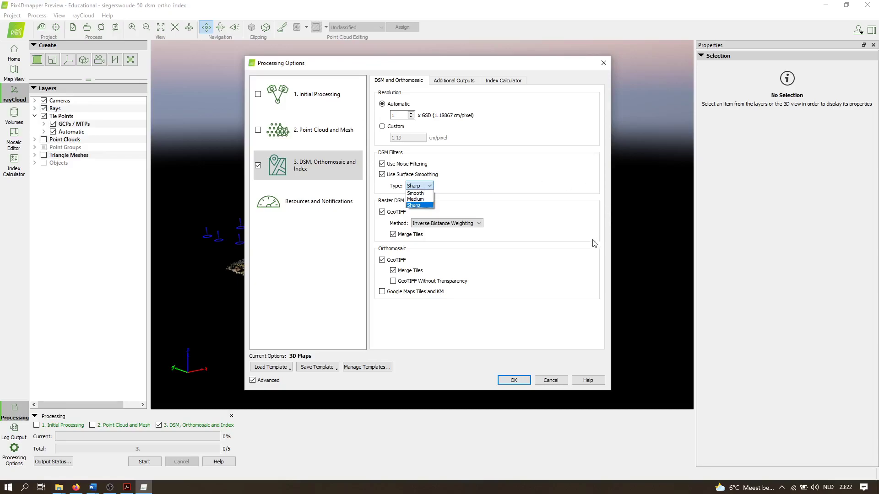
left_click(553, 212)
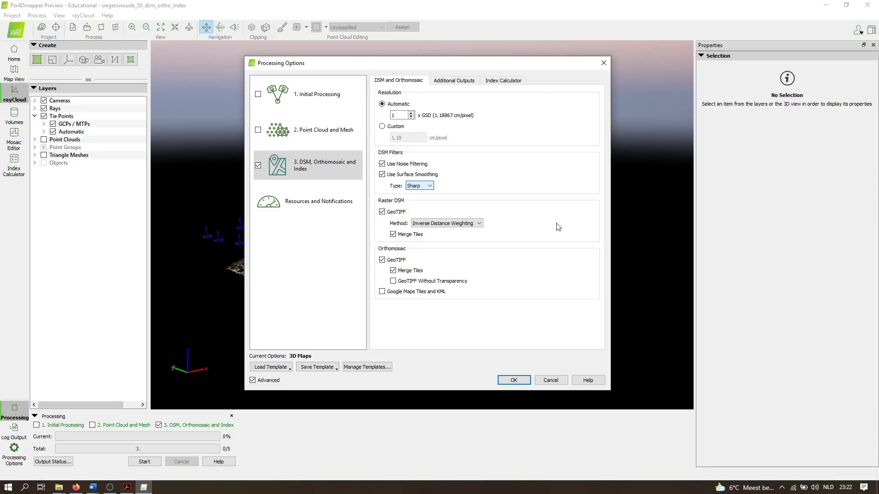
left_click(458, 224)
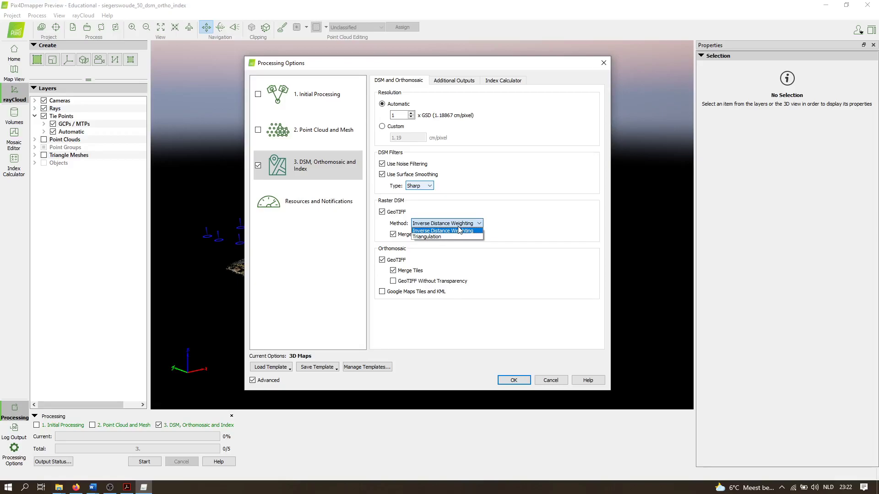
left_click(539, 230)
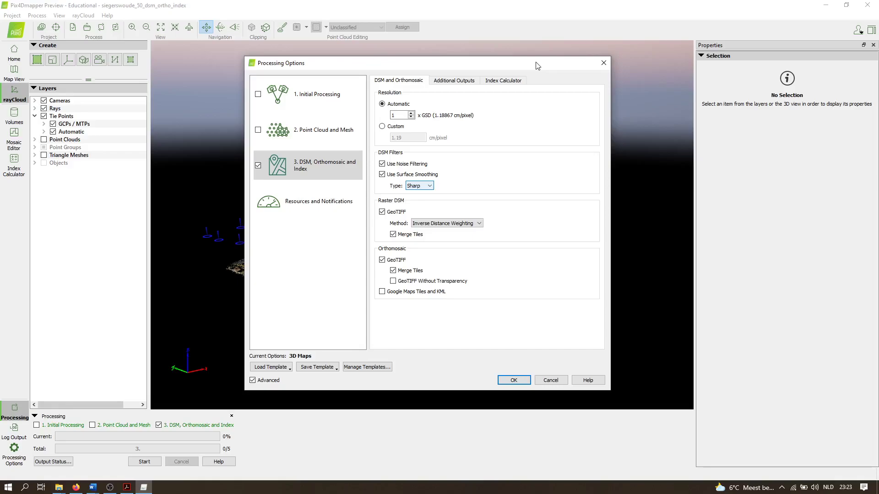
Check the additional outputs and index calculator options, and start the DSM, Orthomosaic and Index processing
left_click(440, 81)
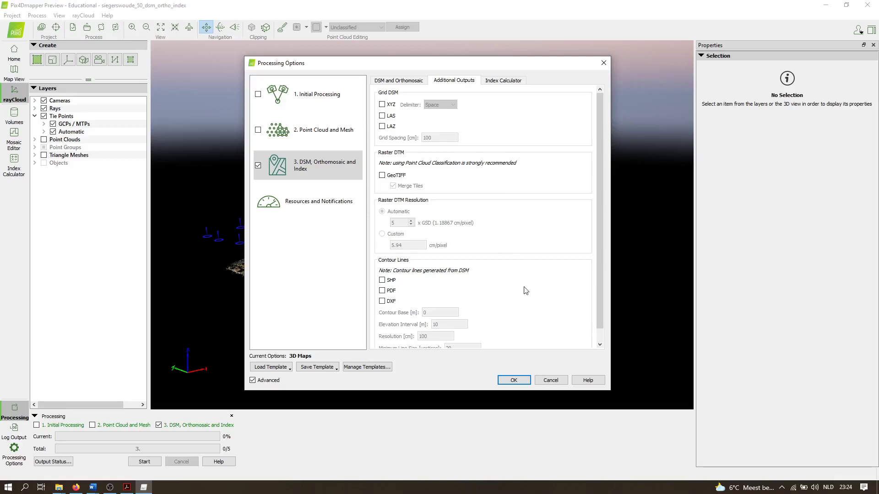
scroll(530, 285, "down", 1)
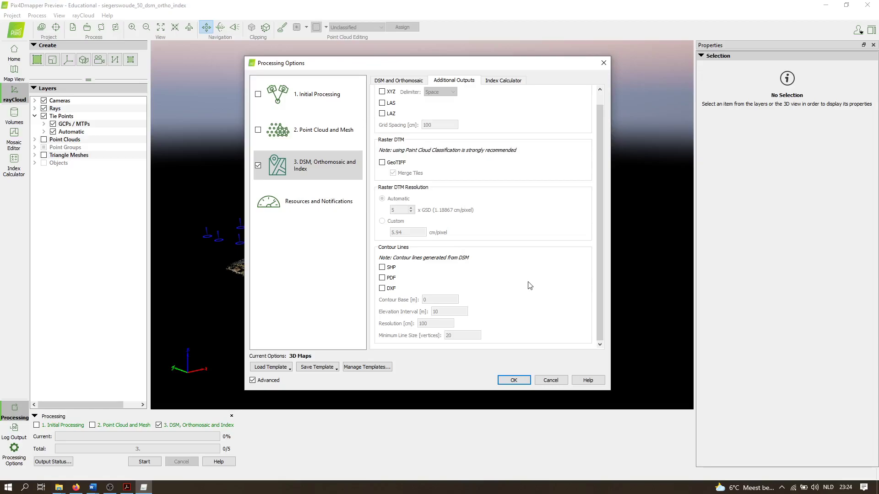
left_click(519, 83)
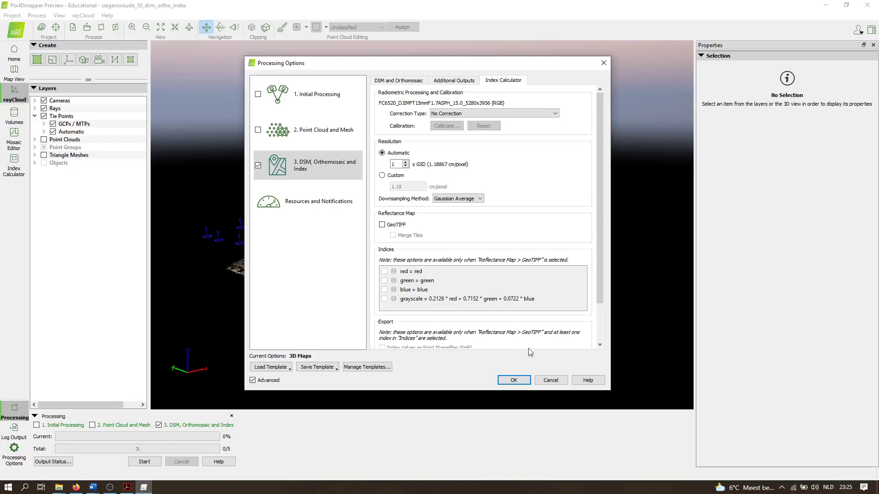
left_click(516, 380)
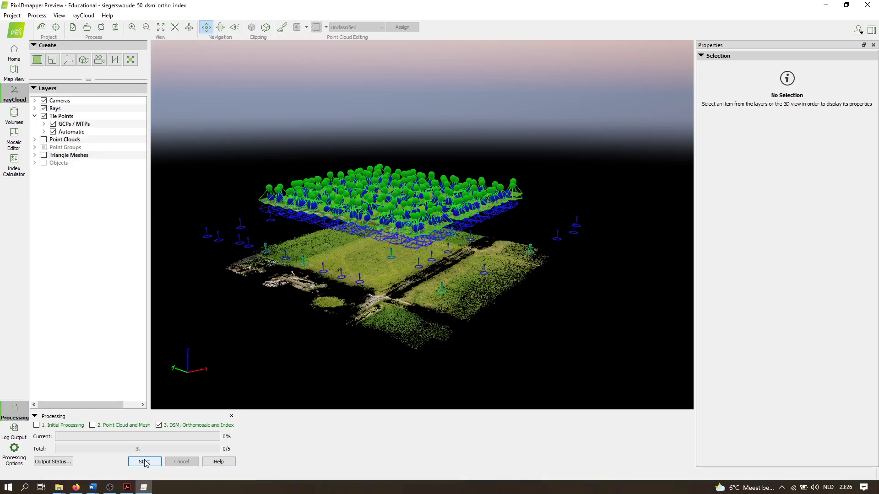
left_click(144, 461)
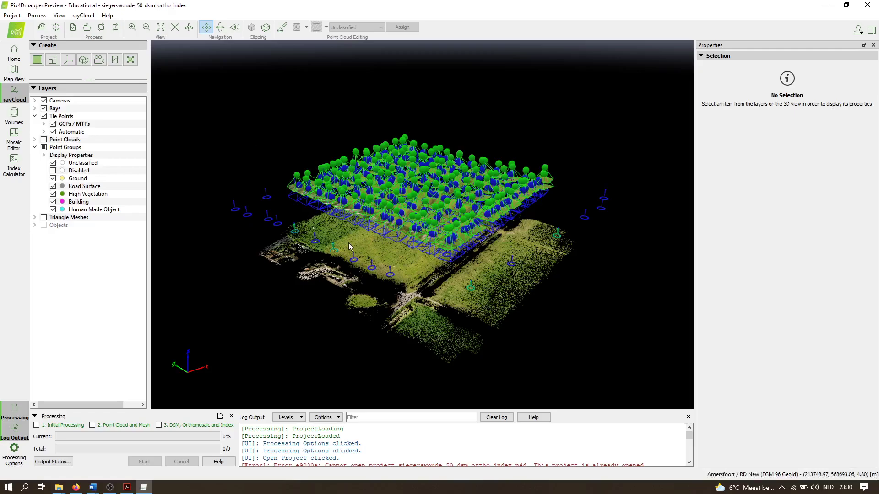
Hide the cameras, rays and tie points, and show the point clouds in the 3D view
scroll(410, 257, "up", 2)
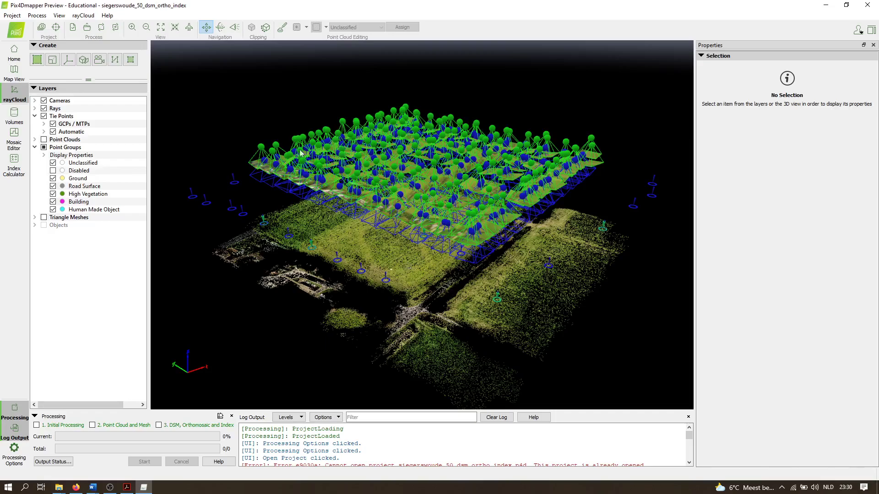
left_click(44, 101)
left_click(44, 109)
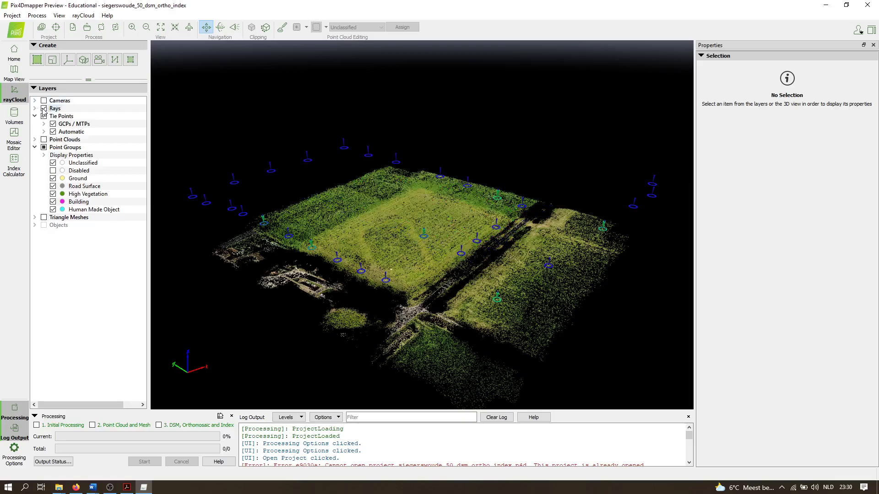
left_click(44, 117)
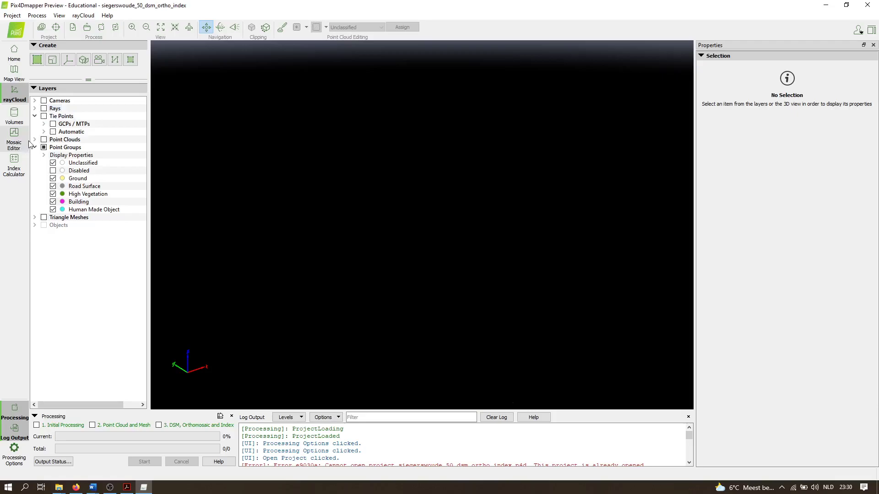
left_click(44, 139)
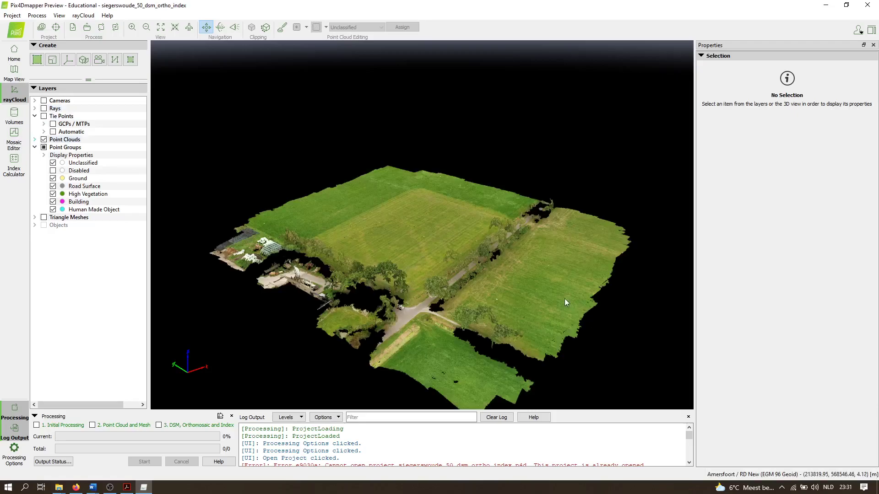
Expand the display properties of the densified point cloud and inspect the grass field's points up close
left_click(34, 140)
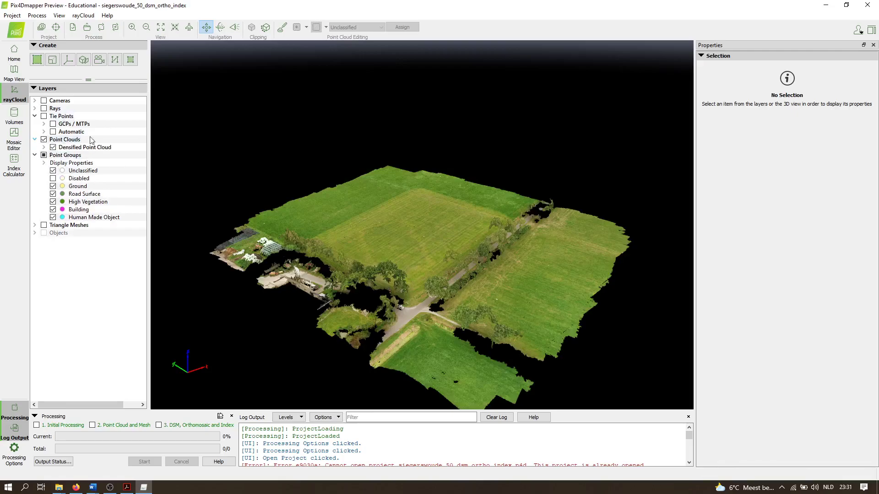
left_click(44, 147)
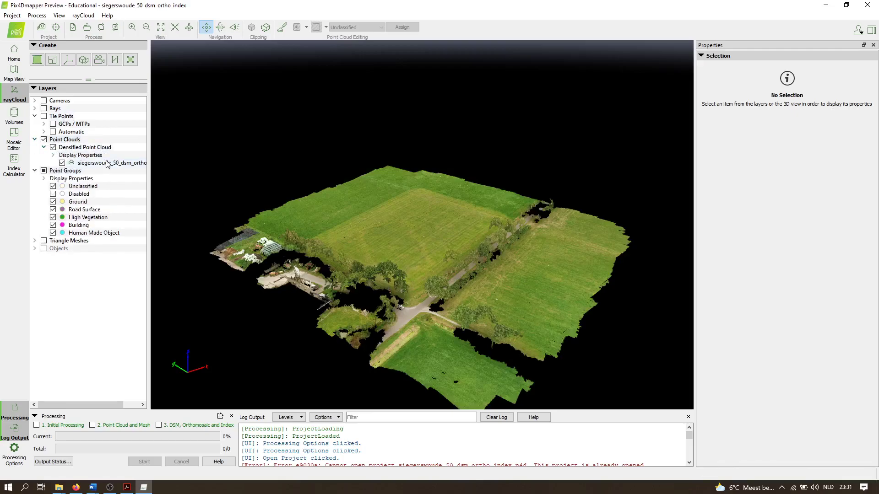
left_click(54, 156)
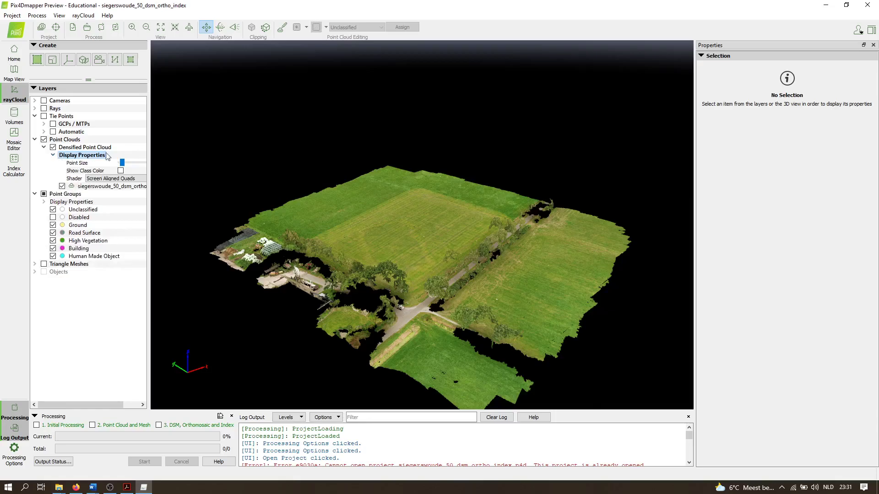
left_click_drag(461, 266, 298, 247)
scroll(506, 243, "up", 5)
mouse_move(455, 247)
left_mouse_down()
mouse_move(392, 248)
mouse_move(449, 223)
mouse_move(461, 239)
left_mouse_up()
scroll(499, 240, "up", 10)
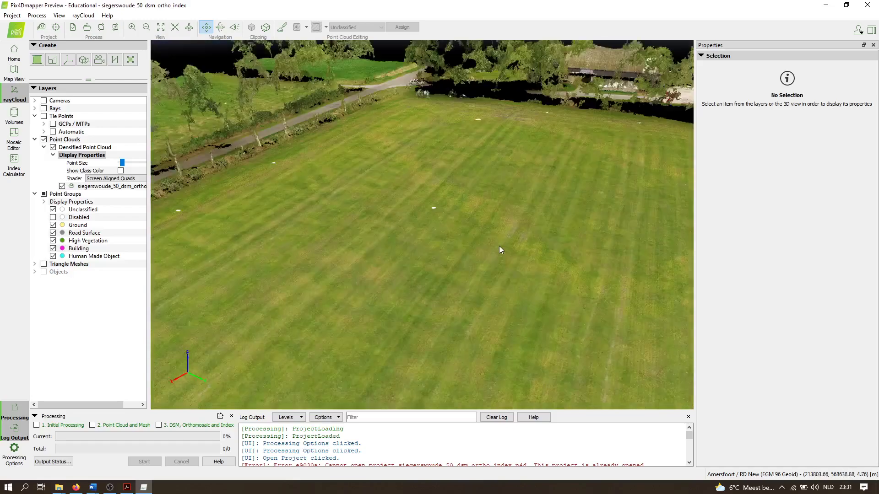
left_click_drag(471, 180, 502, 254)
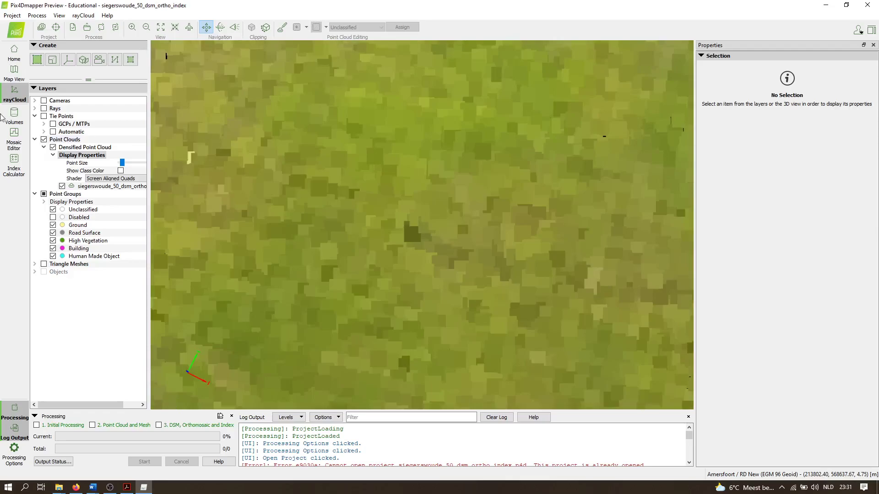
scroll(363, 172, "down", 5)
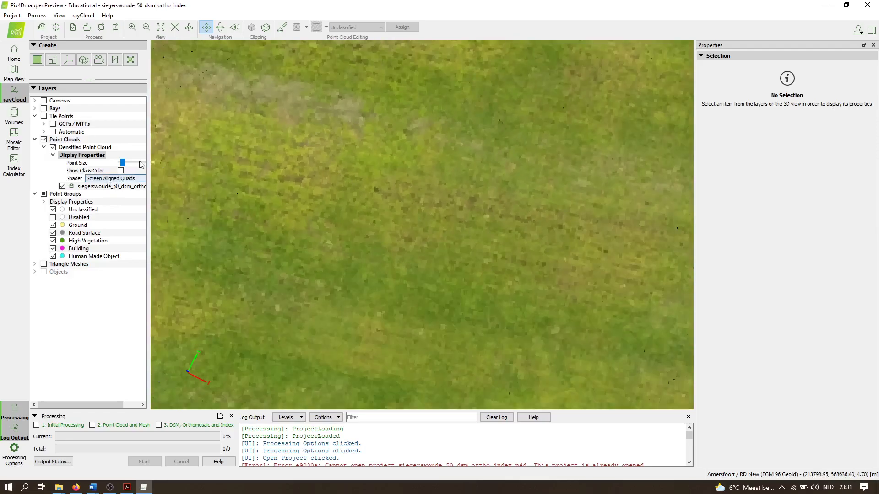
Reduce the densified point cloud's point size to slightly above its minimum
left_click_drag(123, 164, 119, 164)
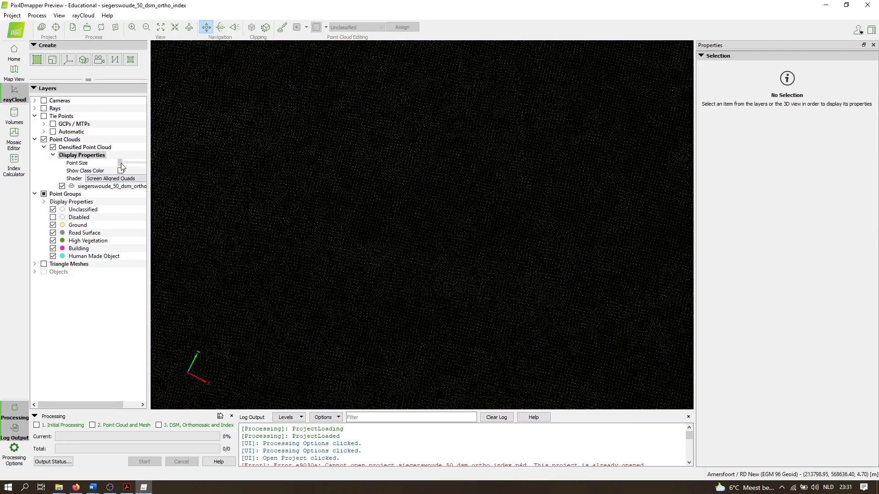
left_click_drag(352, 202, 526, 247)
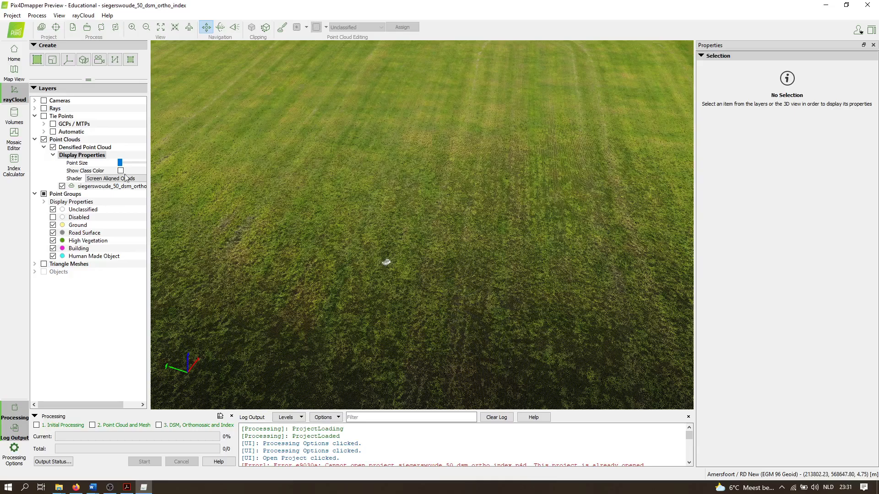
left_click_drag(120, 164, 121, 164)
Examine the densified point cloud around the field, farmyard, road and roadside trees from several angles
scroll(377, 187, "down", 5)
left_click_drag(381, 243, 466, 225)
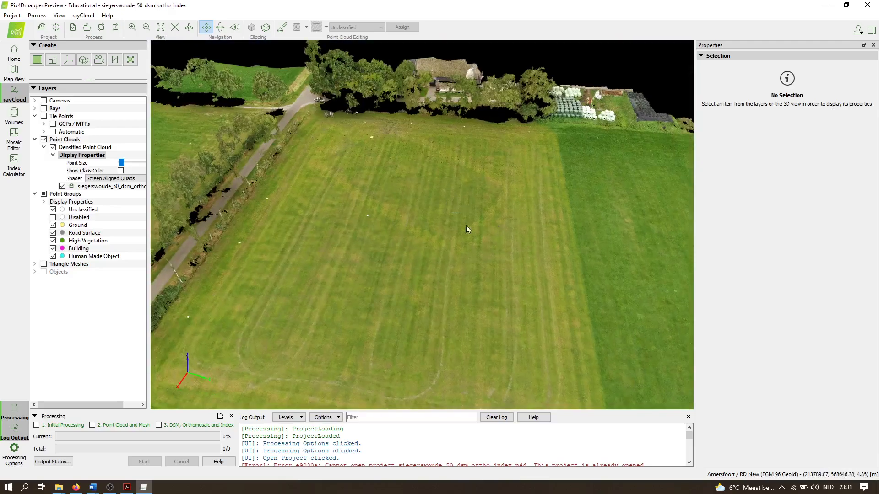
left_click_drag(367, 211, 491, 222)
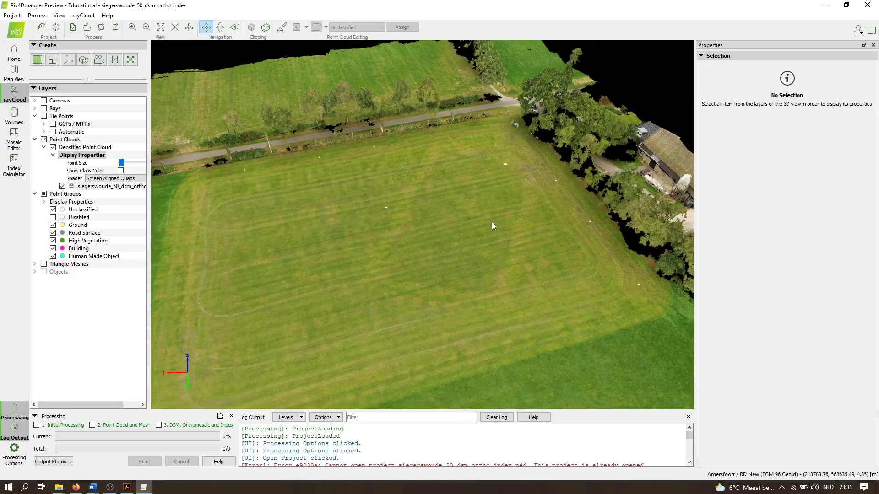
scroll(370, 97, "up", 3)
left_click_drag(370, 97, 290, 253)
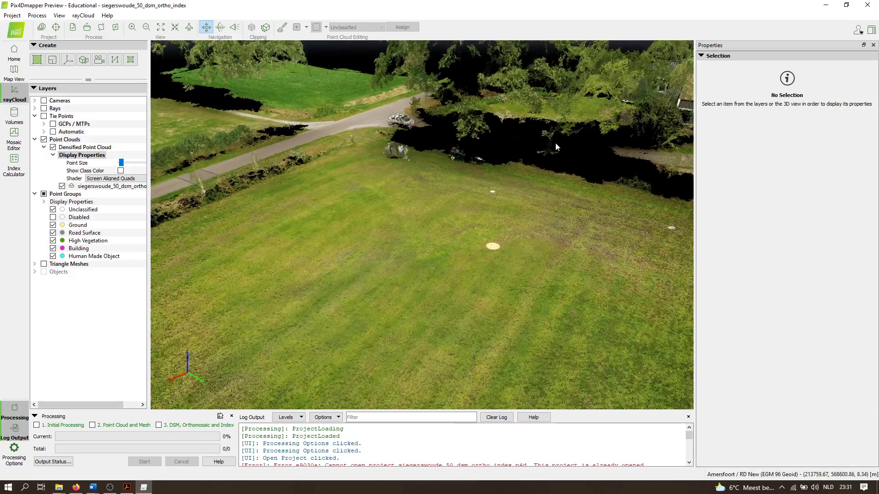
left_click_drag(503, 203, 597, 221)
left_click_drag(404, 207, 470, 166)
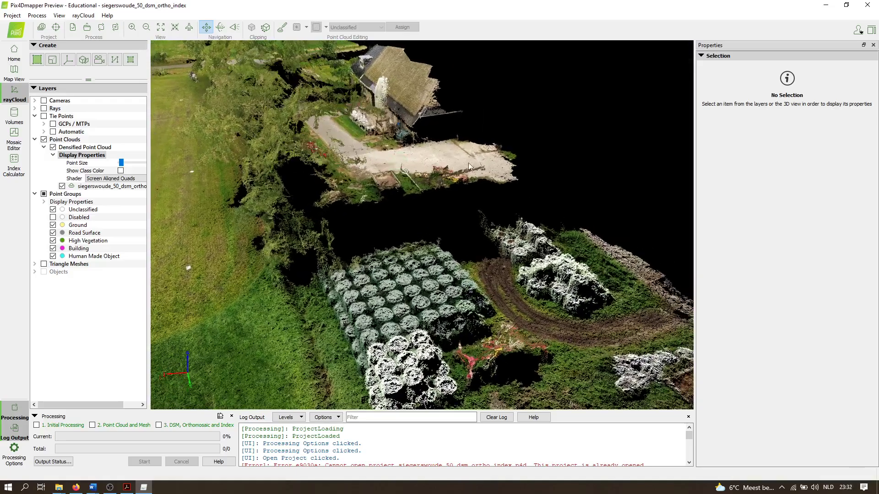
left_click_drag(392, 281, 519, 278)
left_click_drag(398, 250, 513, 317)
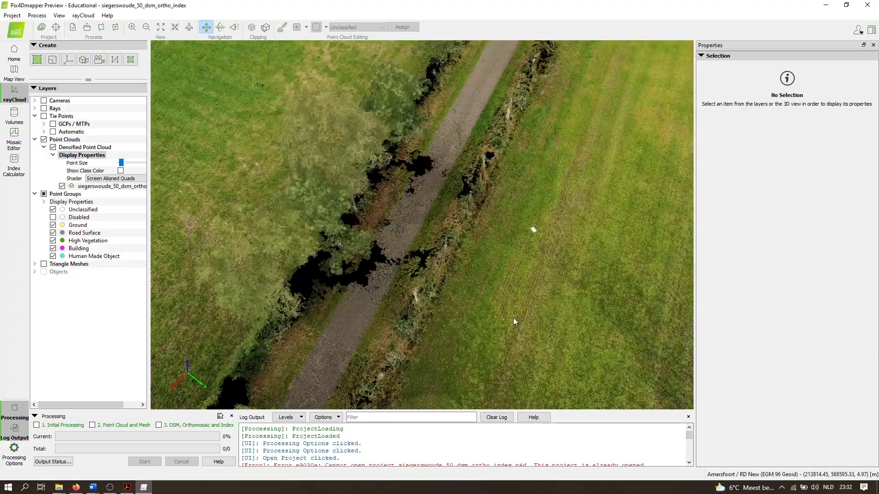
left_click_drag(487, 228, 560, 159)
left_click_drag(483, 118, 428, 131)
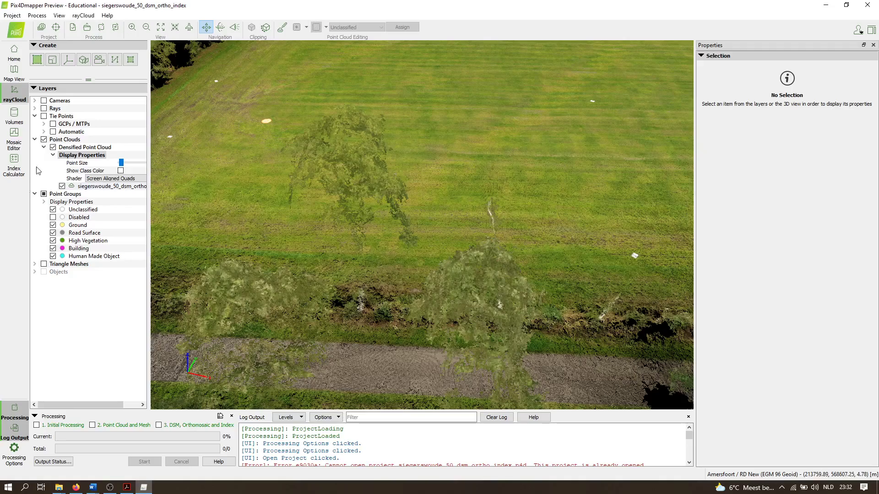
Hide the Ground point group and check the effect on the field in the densified point cloud
left_click_drag(452, 212, 321, 238)
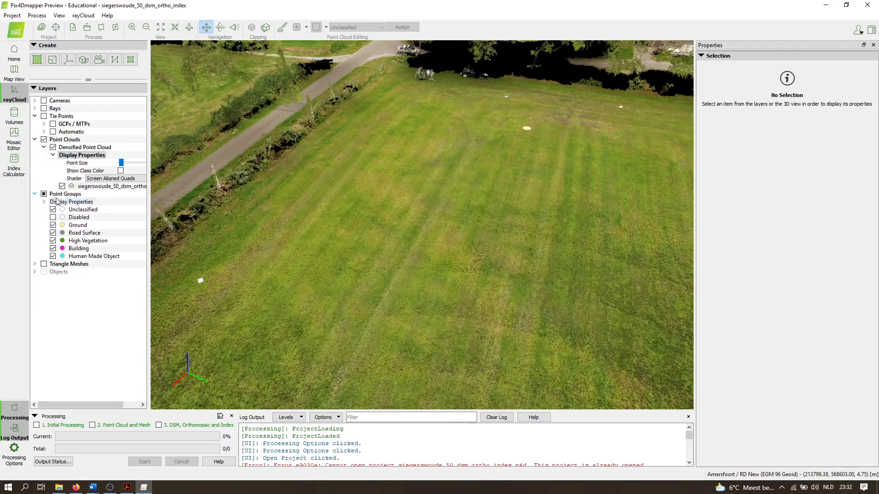
left_click(52, 225)
left_click(53, 210)
scroll(447, 199, "down", 5)
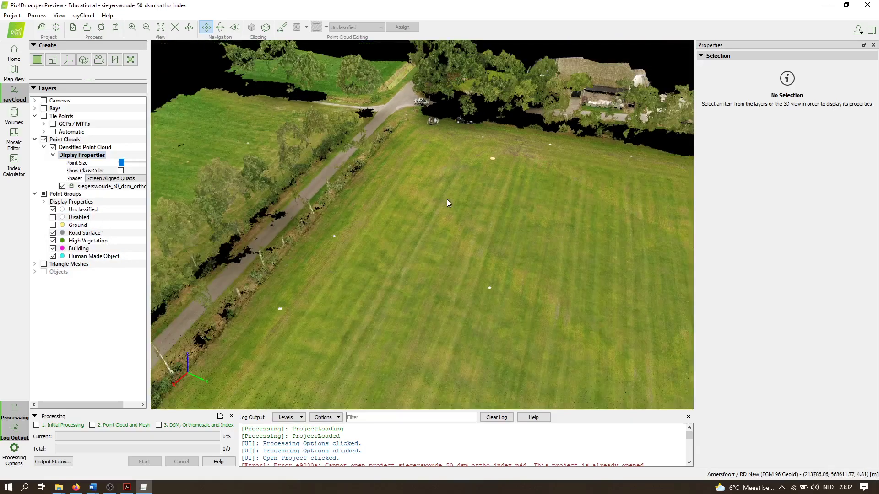
left_click_drag(472, 259, 422, 223)
scroll(426, 227, "up", 2)
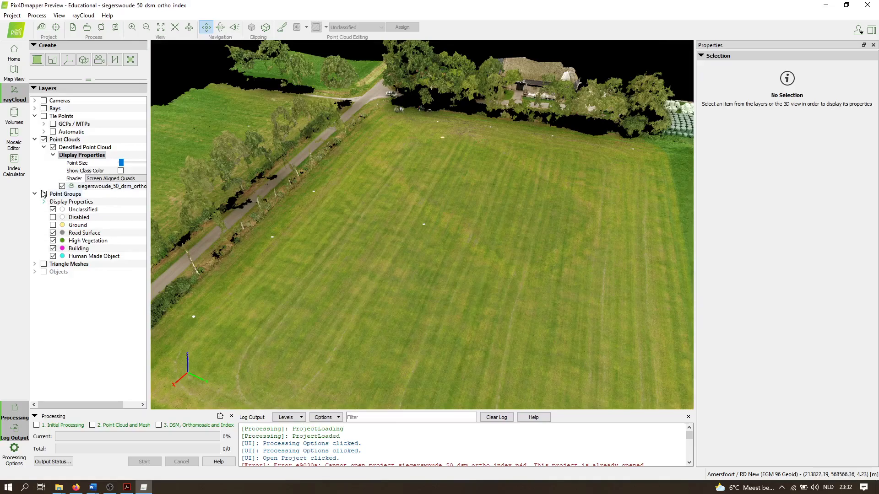
Hide the point clouds and point groups, and show the triangle meshes in the 3D view
left_click(44, 147)
left_click(44, 139)
left_click(44, 155)
left_click(44, 225)
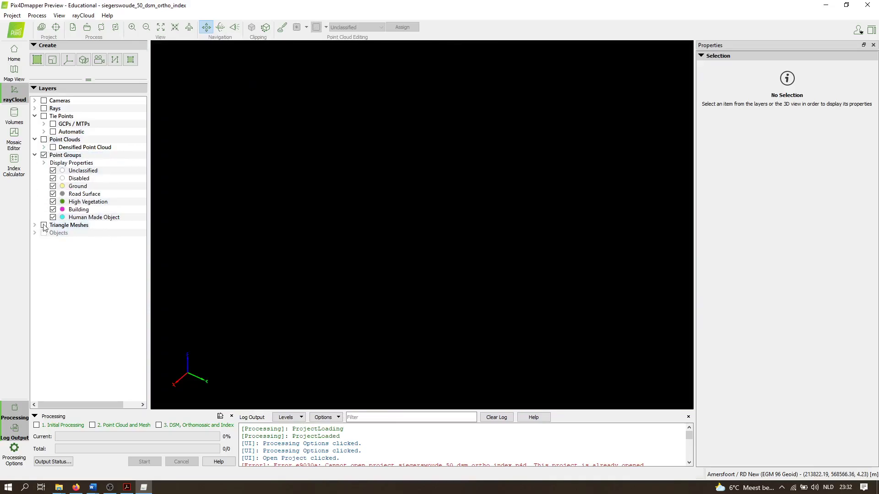
left_click(43, 155)
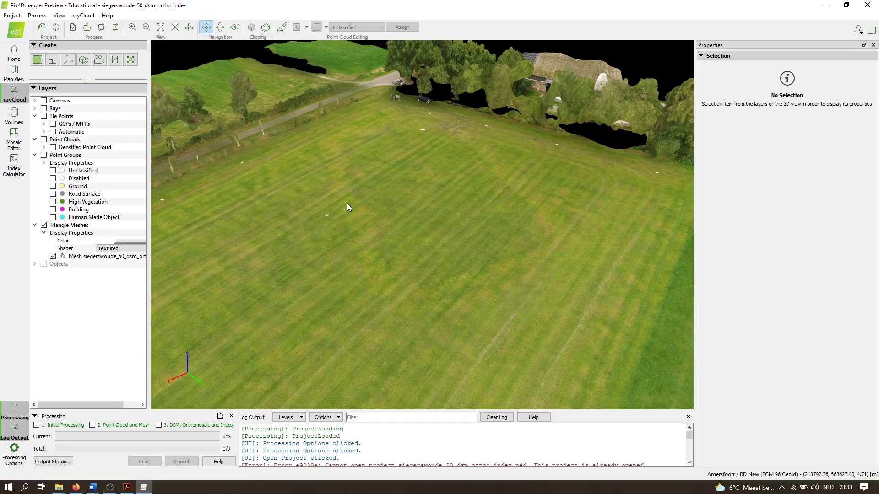
Examine the textured mesh of the field, the trees and the road from several angles and distances
scroll(354, 185, "up", 3)
left_click_drag(460, 233, 531, 252)
left_click_drag(310, 262, 250, 185)
left_click_drag(470, 245, 349, 209)
scroll(453, 236, "down", 5)
scroll(548, 226, "up", 4)
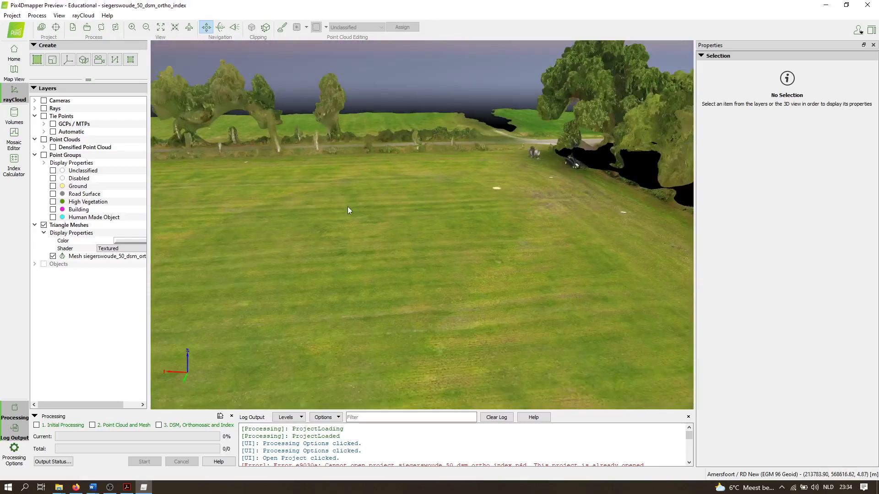
left_click_drag(301, 192, 482, 329)
mouse_move(334, 258)
left_mouse_down()
mouse_move(404, 301)
mouse_move(436, 307)
left_mouse_up()
mouse_move(437, 307)
middle_mouse_down()
mouse_move(478, 319)
mouse_move(597, 290)
middle_mouse_up()
left_click_drag(593, 279, 339, 304)
left_click_drag(558, 264, 371, 298)
middle_click_drag(551, 268, 466, 287)
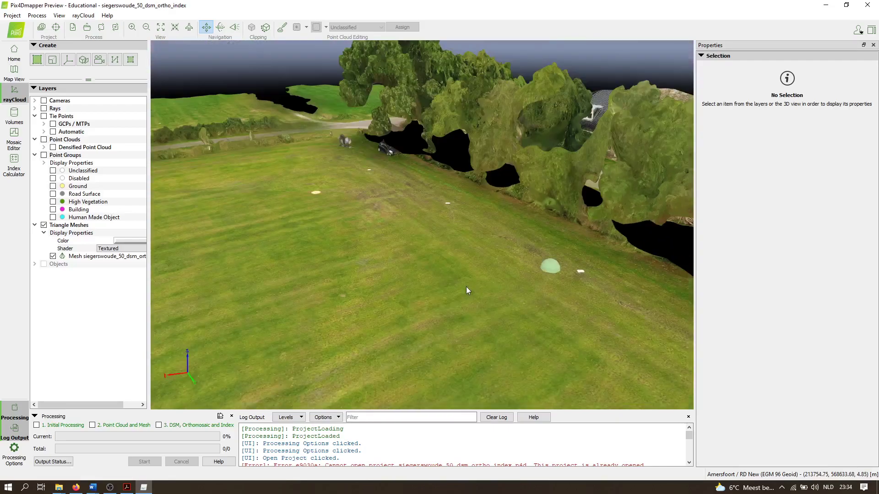
left_click_drag(267, 271, 511, 255)
mouse_move(324, 274)
middle_mouse_down()
mouse_move(290, 258)
mouse_move(235, 265)
mouse_move(252, 323)
mouse_move(364, 317)
middle_mouse_up()
mouse_move(364, 298)
left_mouse_down()
mouse_move(368, 259)
mouse_move(389, 250)
left_mouse_up()
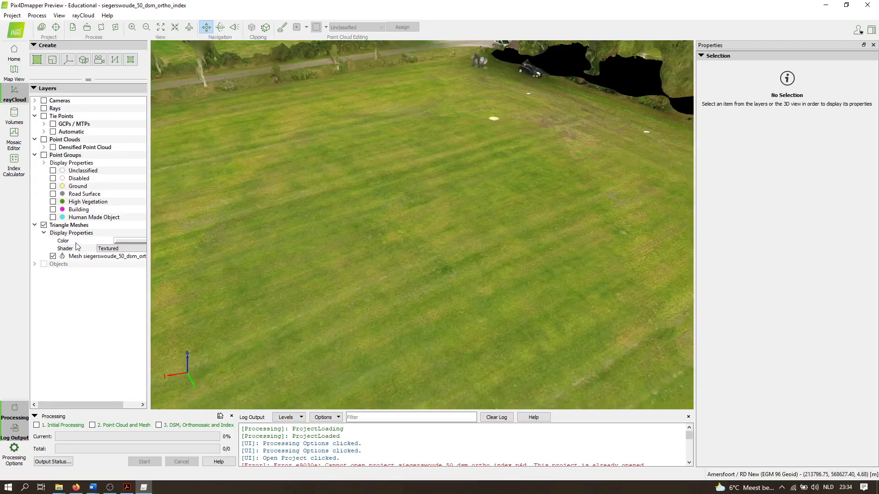
Display the triangle mesh with the Monochrome shader and inspect its triangles up close
left_click(118, 250)
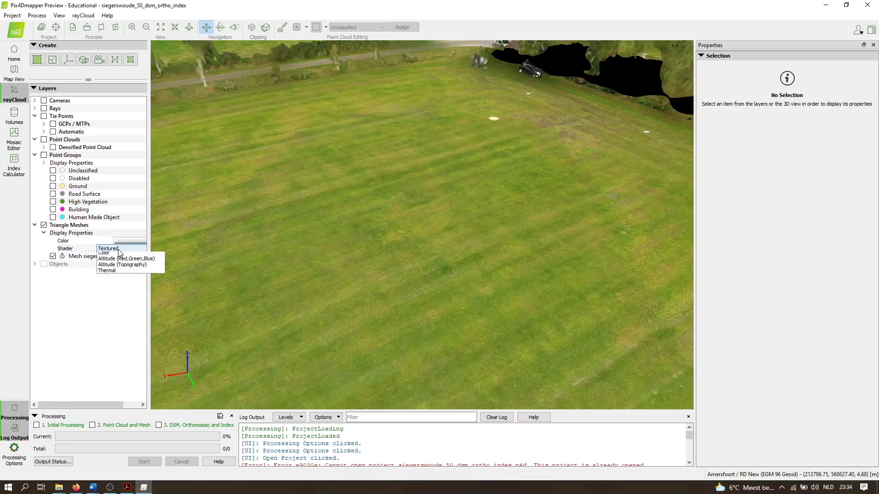
left_click(115, 252)
scroll(431, 232, "up", 5)
middle_click_drag(530, 261, 404, 306)
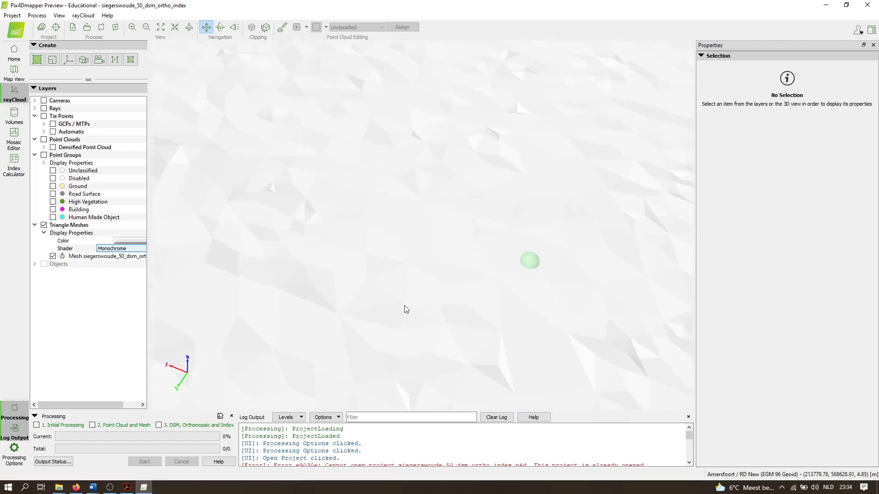
left_click_drag(404, 310, 432, 303)
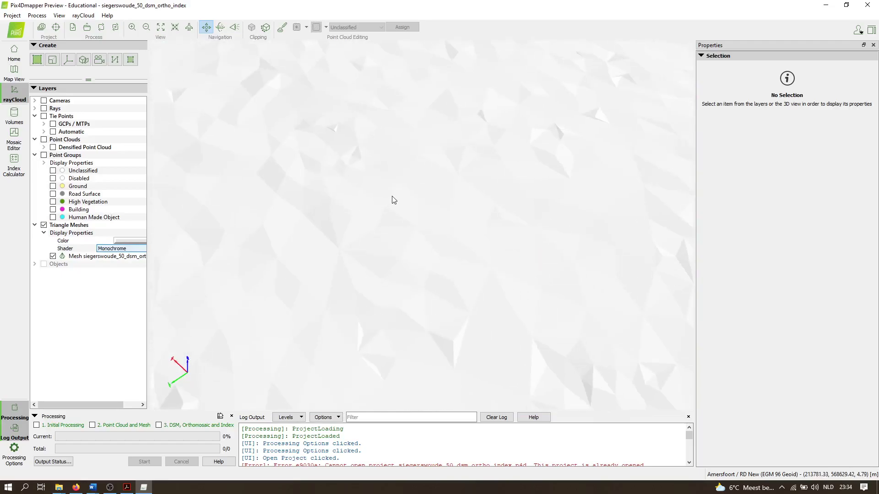
scroll(394, 200, "down", 3)
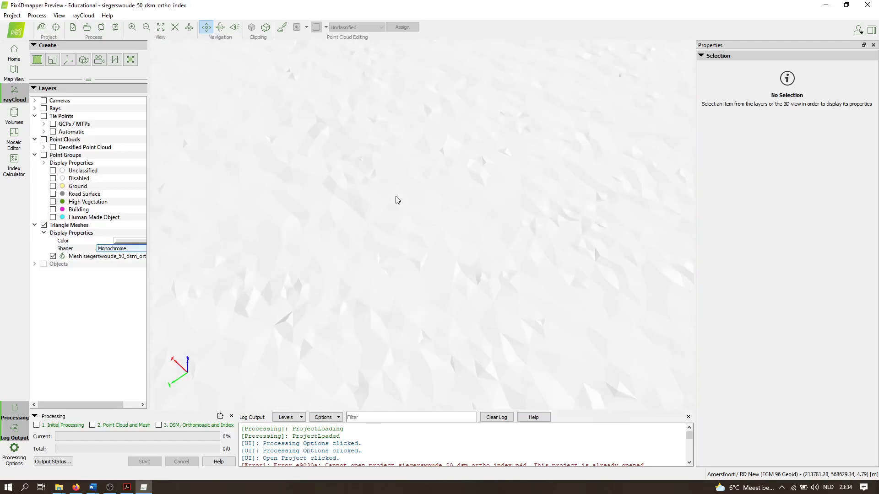
Set the triangle mesh's shader back to Textured and inspect the grass surface up close
left_click(114, 249)
left_click(114, 255)
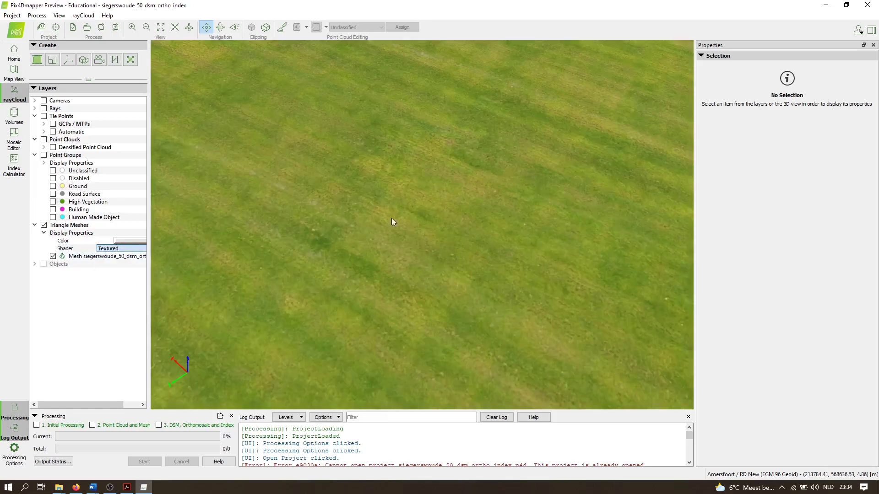
scroll(433, 221, "down", 5)
left_click_drag(434, 250, 417, 236)
scroll(416, 236, "up", 4)
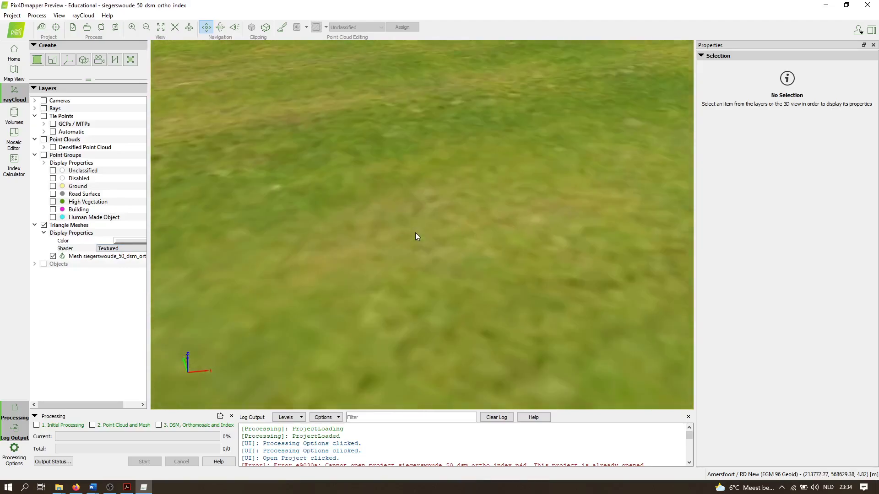
Display the triangle mesh with the Color shader and look over the field and trees
left_click(112, 248)
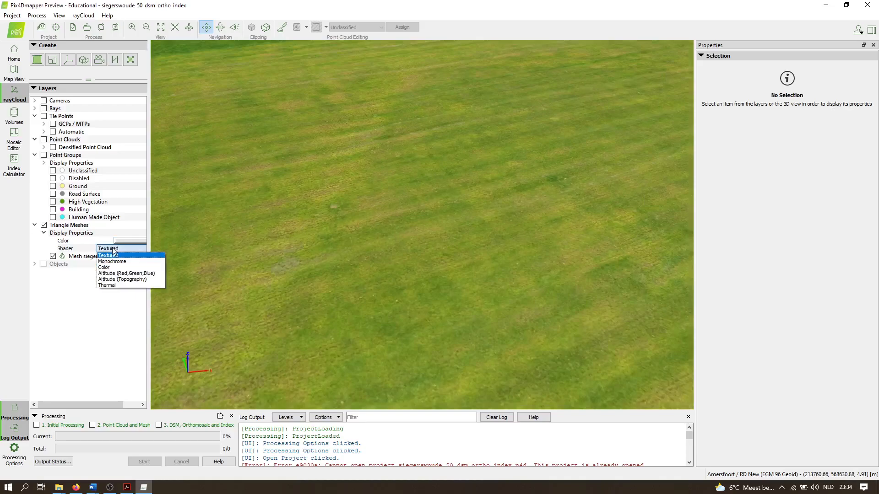
left_click(136, 267)
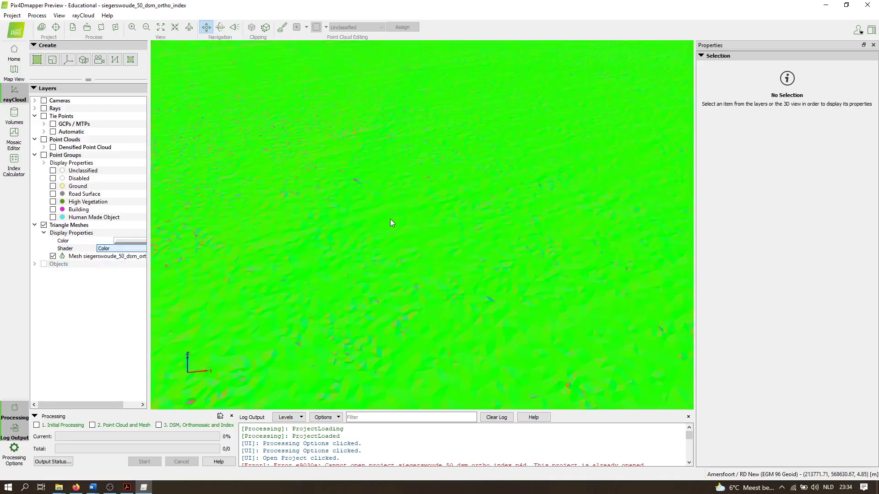
left_click_drag(390, 219, 398, 241)
Display the triangle mesh with the Altitude (Red,Green,Blue) shader and view the terrain along the road
left_click(117, 249)
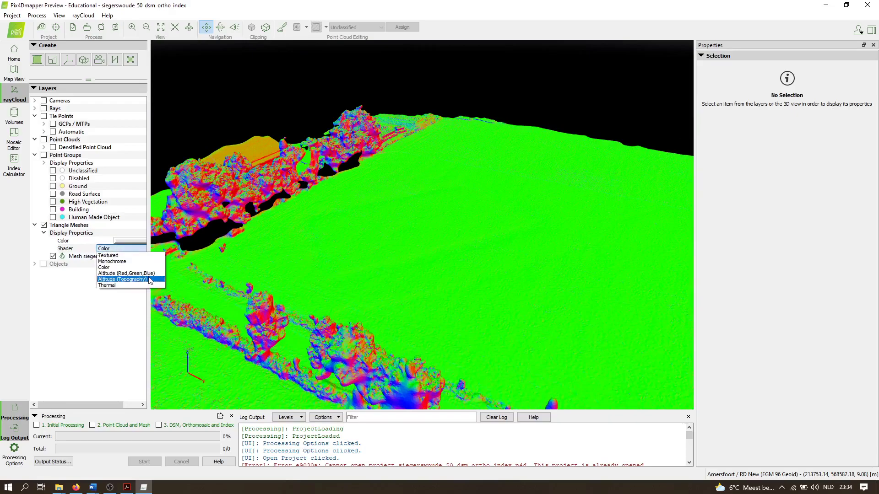
left_click(155, 274)
left_click_drag(449, 230, 513, 257)
left_click_drag(416, 243, 436, 232)
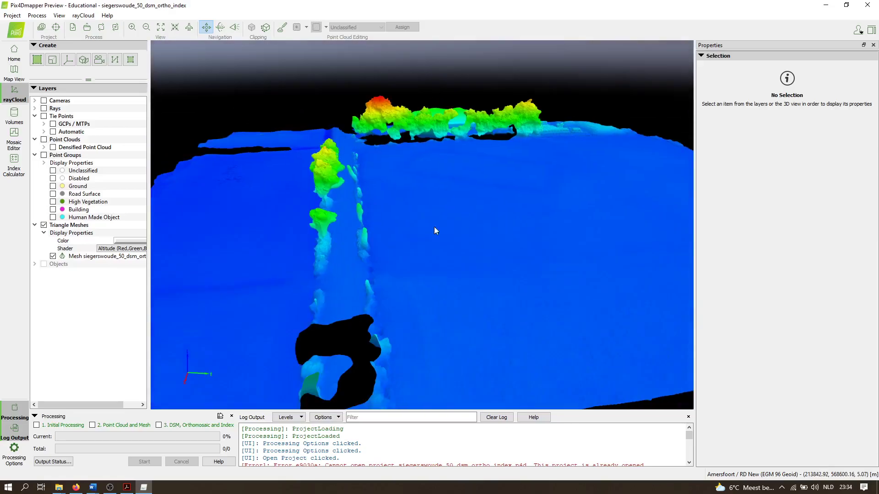
Display the triangle mesh with the Altitude (Topography) shader and view it from another angle
left_click(122, 249)
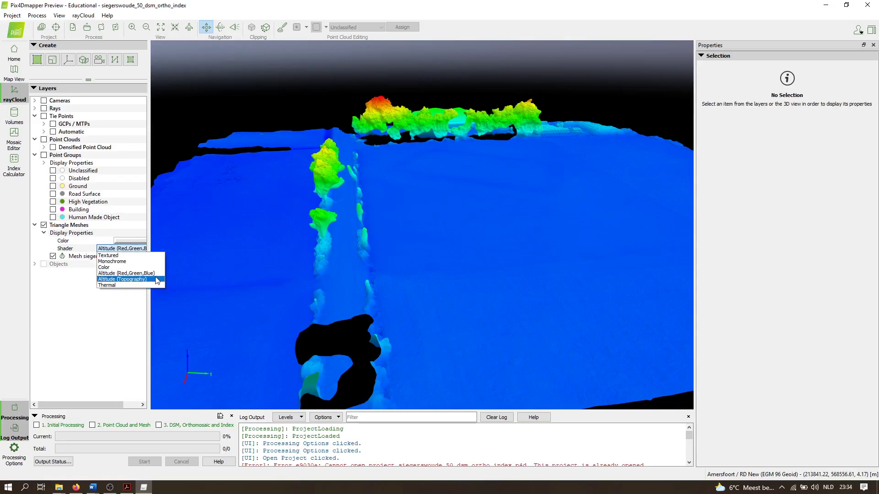
left_click(138, 279)
left_click_drag(506, 194, 193, 266)
Set the triangle mesh's shader to Textured and bring the whole field into view
left_click(133, 249)
left_click(132, 257)
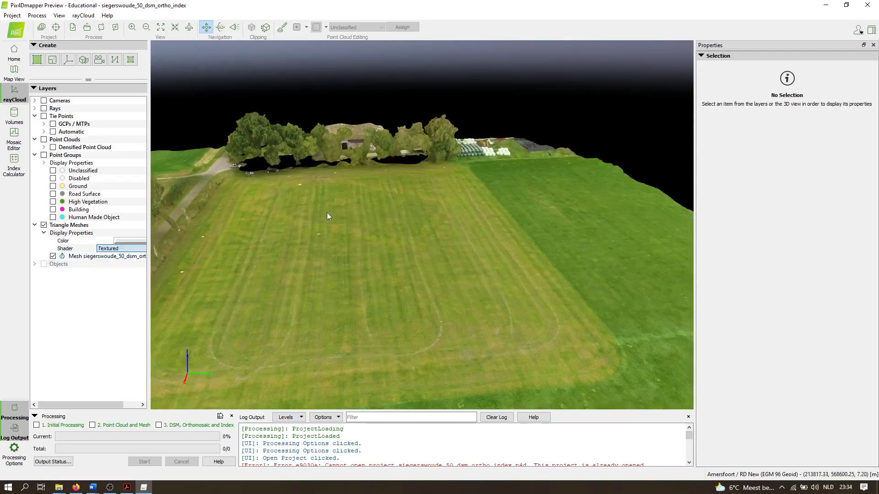
left_click_drag(473, 221, 371, 218)
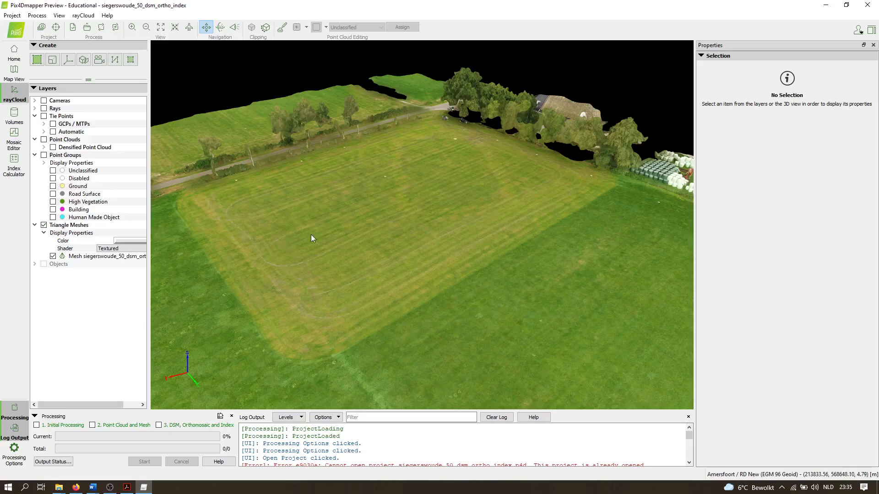
right_click_drag(288, 227, 403, 248)
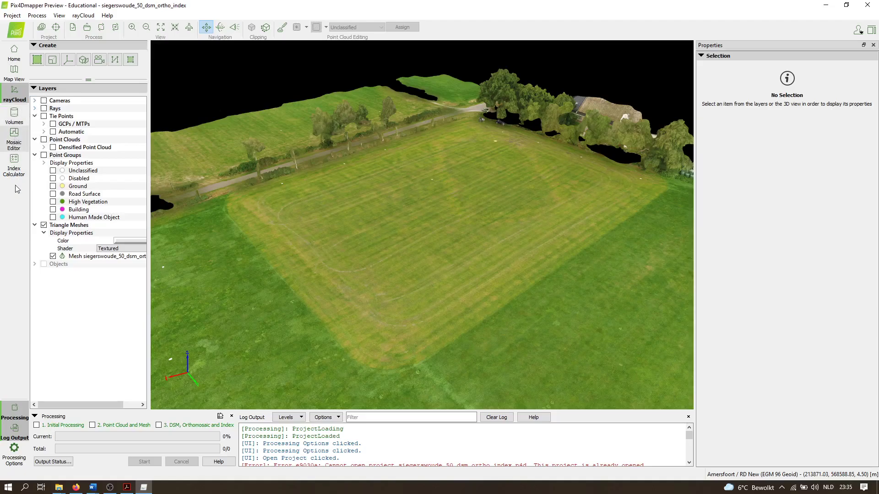
Open the Volumes view and look over the point cloud of the field
left_click(15, 120)
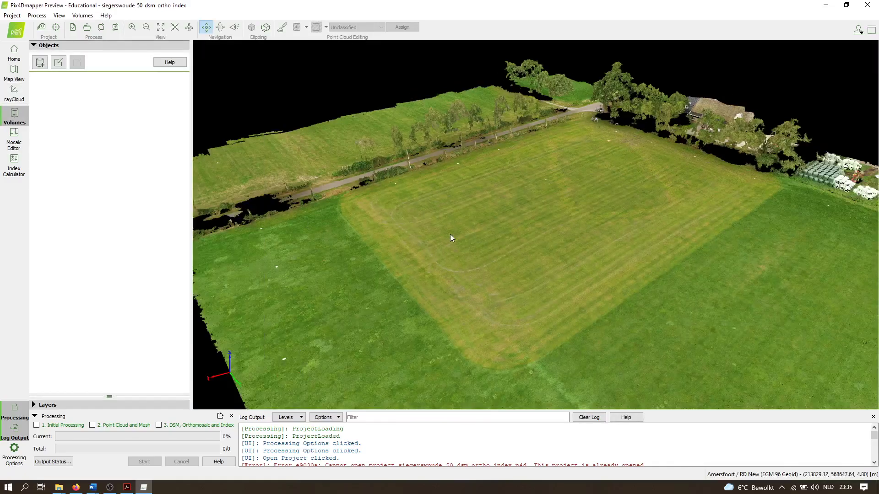
scroll(480, 270, "up", 3)
scroll(342, 226, "down", 3)
scroll(437, 220, "up", 2)
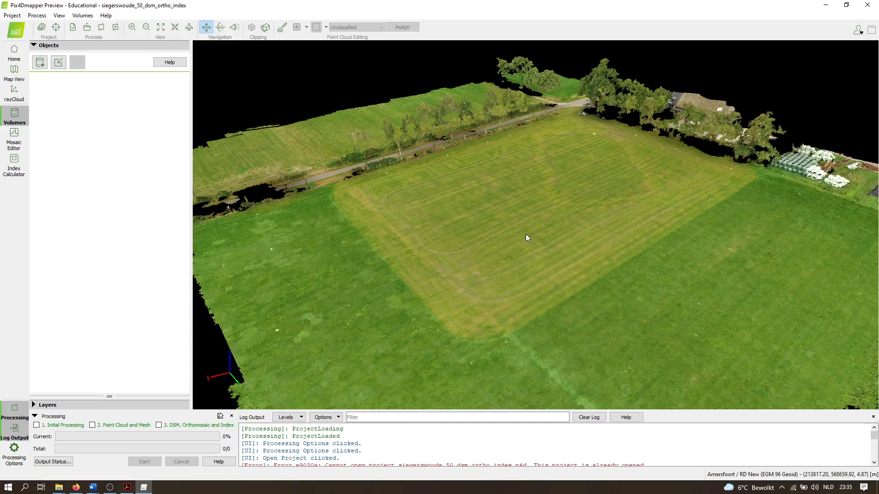
View the Mosaic Editor and the Index Calculator before returning to the rayCloud view
left_click(10, 145)
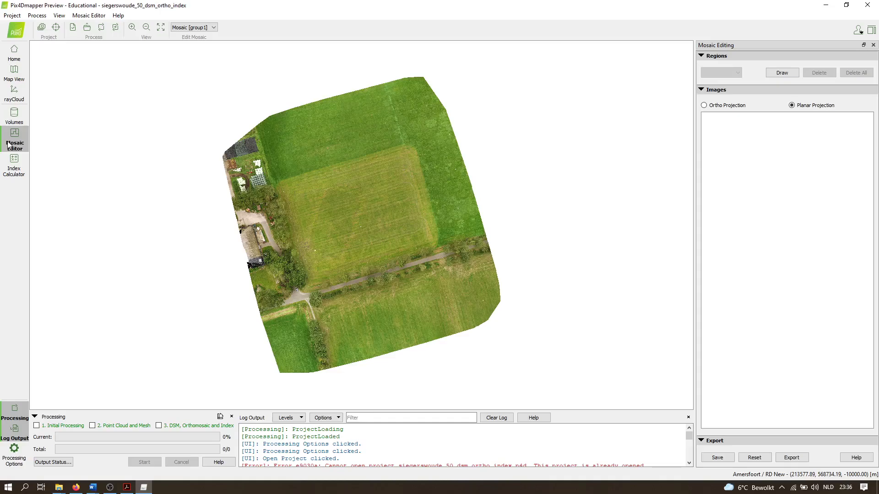
left_click(7, 170)
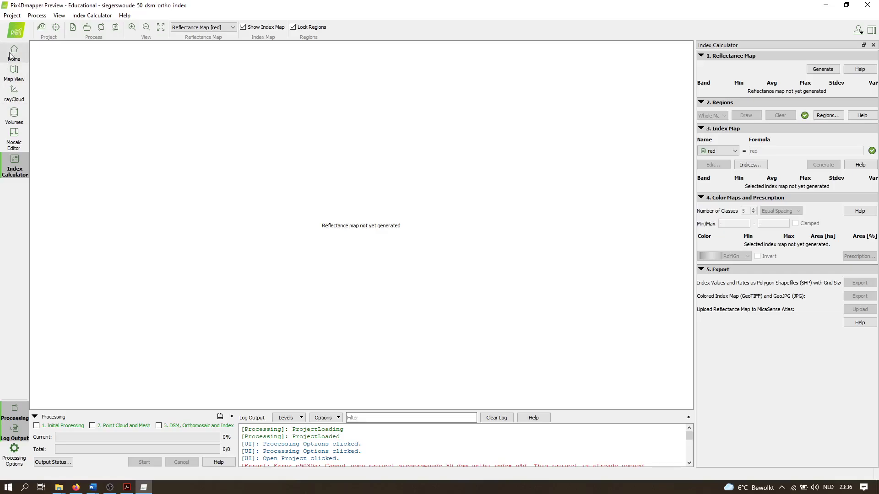
left_click(14, 102)
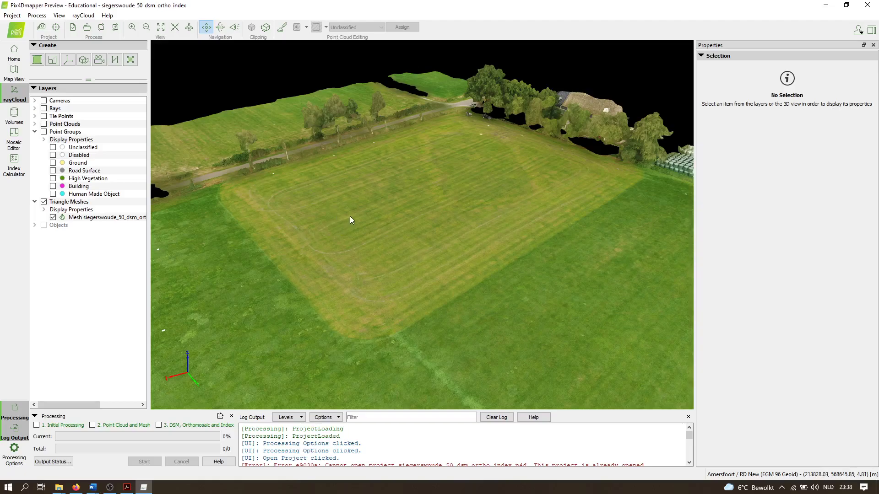
Switch to File Explorer and open the siegerswoude_50_dsm_ortho_index project folder inside pix4d, expanding its subfolders
left_click(60, 489)
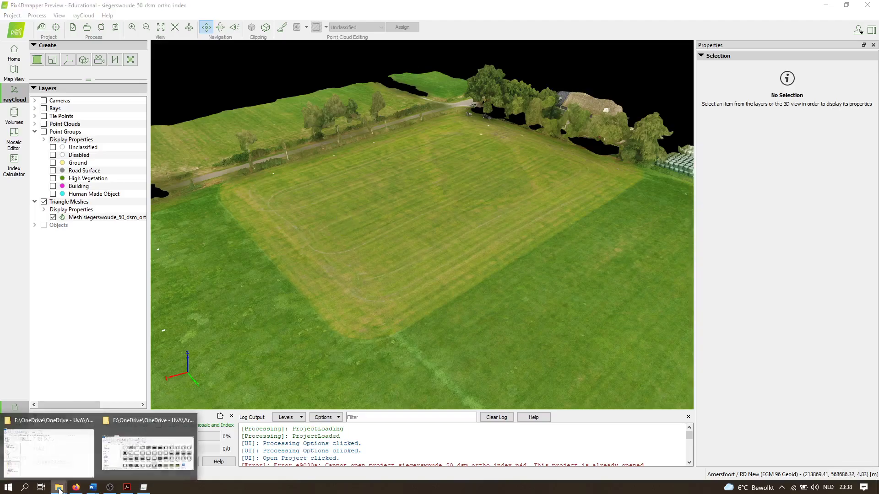
left_click(65, 460)
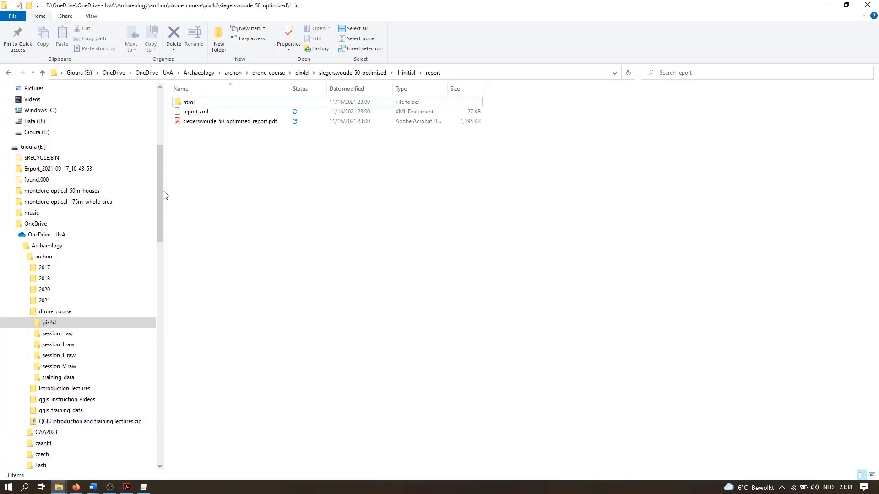
left_click_drag(163, 190, 161, 221)
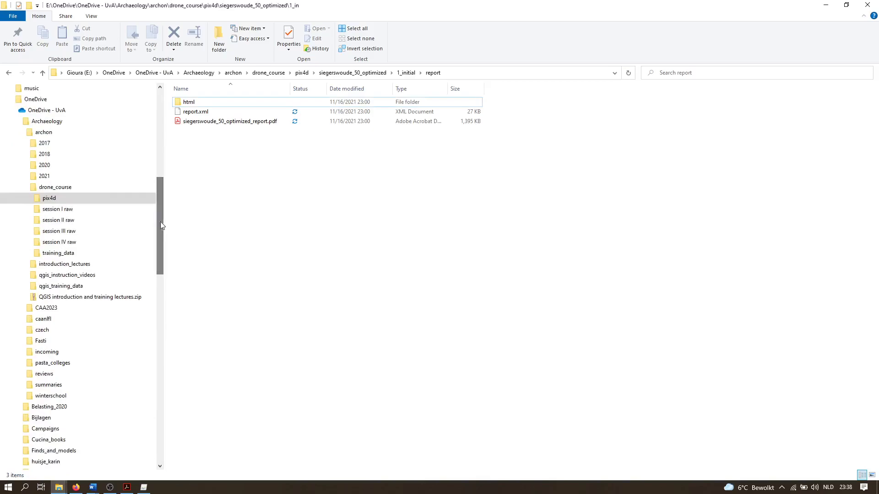
left_click(27, 199)
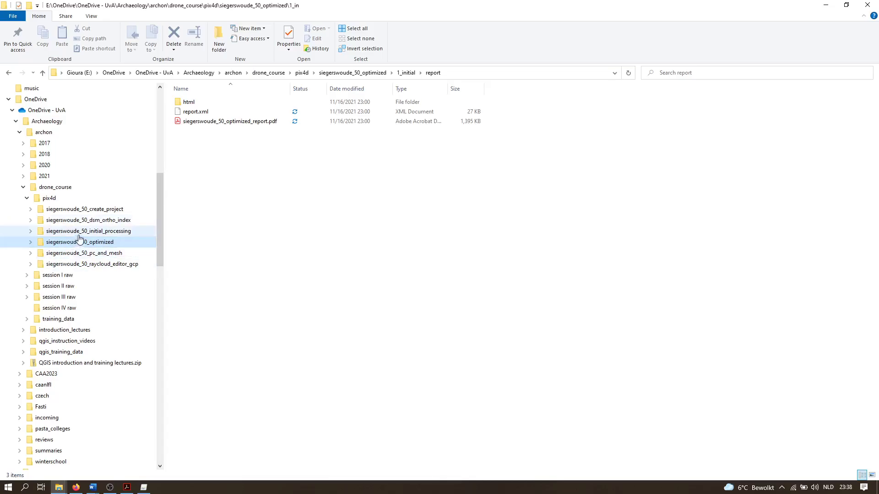
left_click(70, 223)
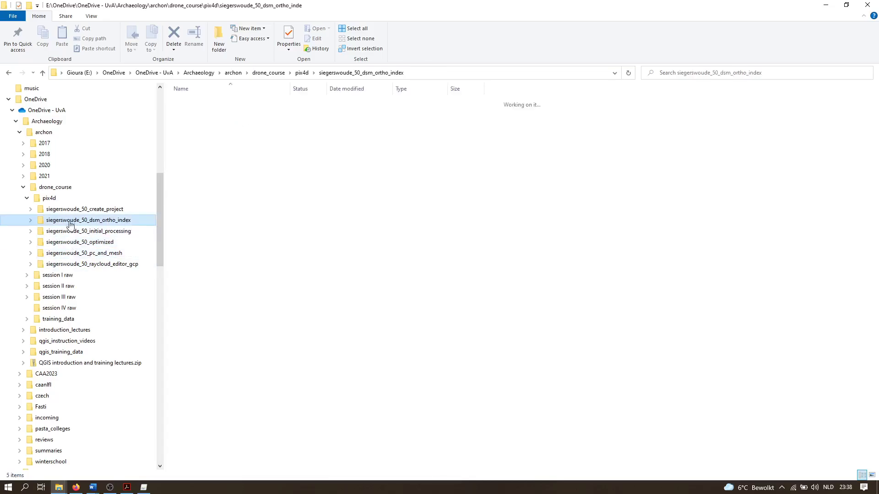
left_click(30, 220)
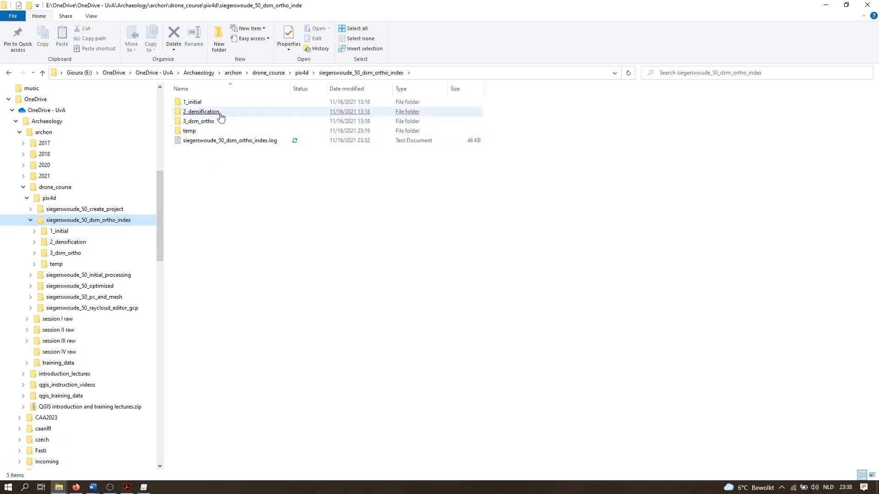
Select the 2_densification folder among the project's output folders
left_click(240, 122)
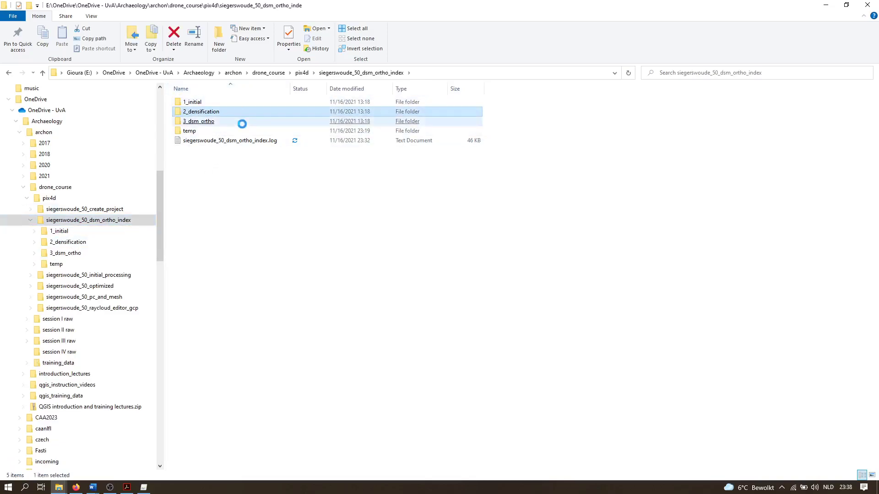
left_click(253, 103)
left_click(255, 111)
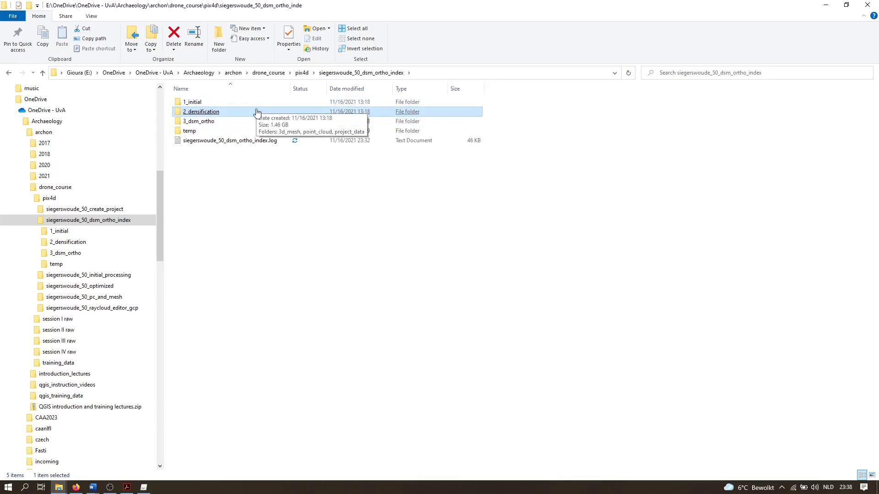
Open the 2_densification folder, view the files in its 3d_mesh subfolder, and return to 2_densification
double_click(256, 112)
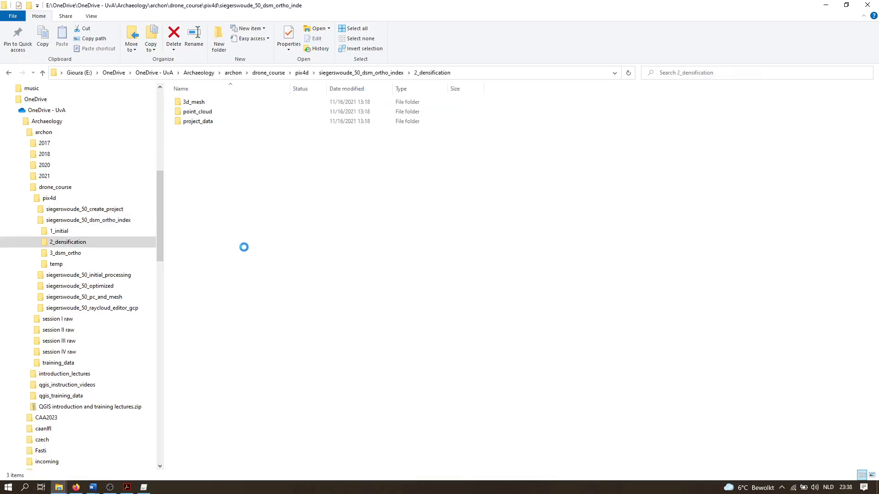
left_click(244, 104)
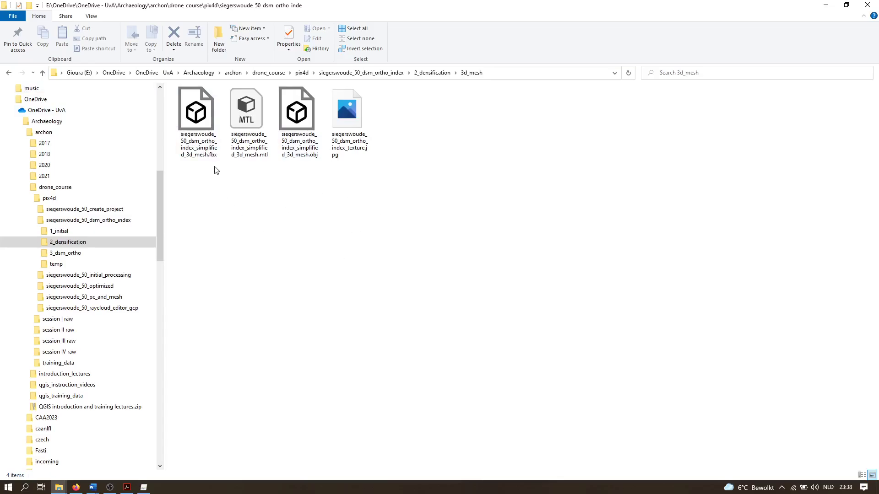
left_click(432, 72)
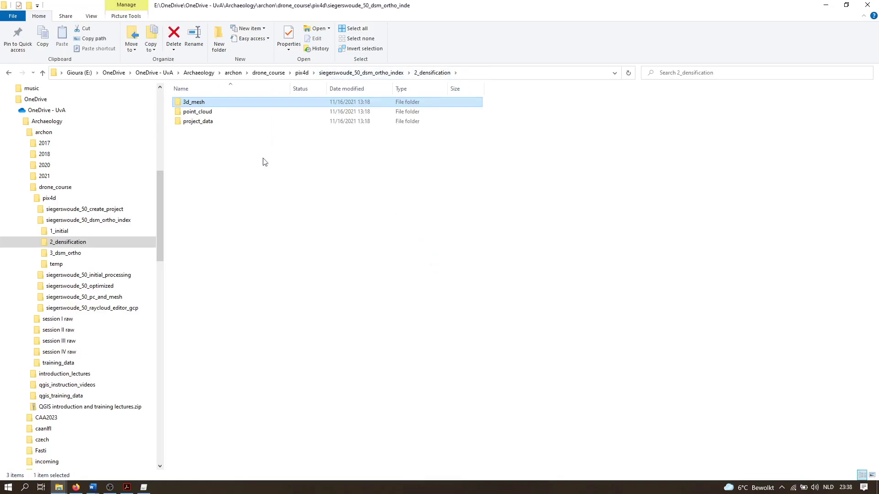
View the full name of the LAS file in the point_cloud folder and return to the siegerswoude_50_dsm_ortho_index folder
double_click(243, 113)
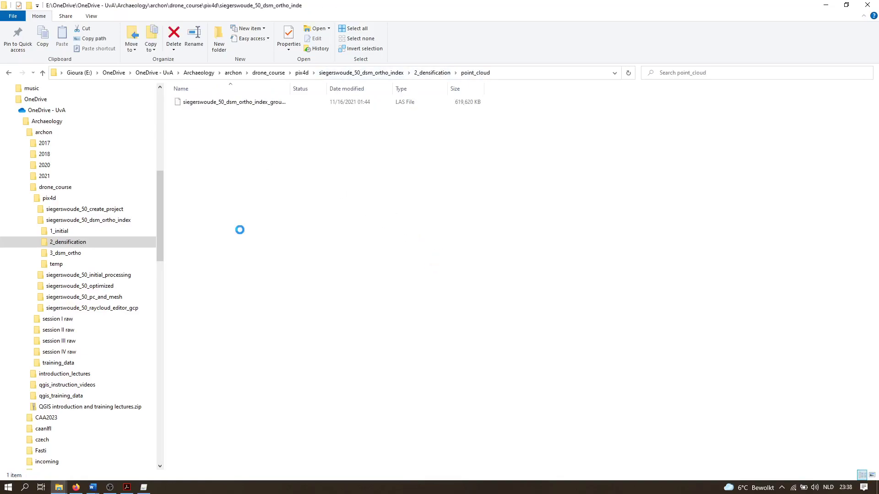
double_click(290, 88)
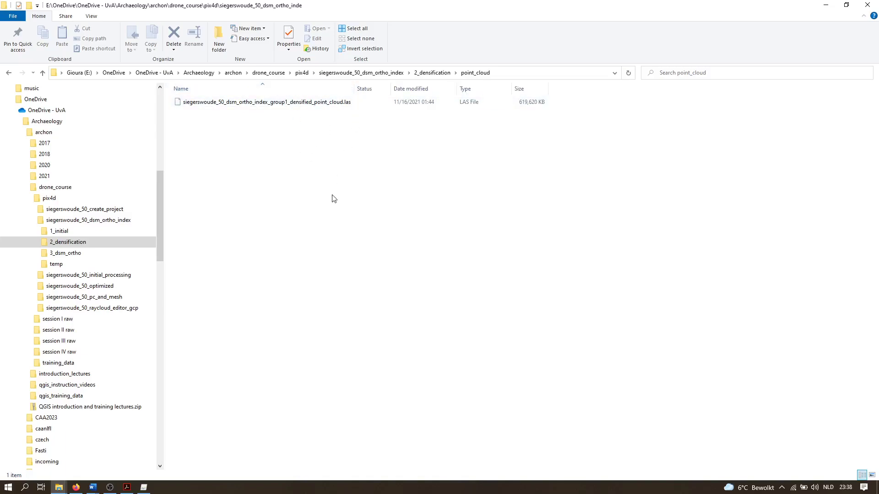
left_click(392, 74)
Inspect the full file names in the 1_dsm folder of 3_dsm_ortho, and open the neighbouring 2_mosaic folder
double_click(227, 122)
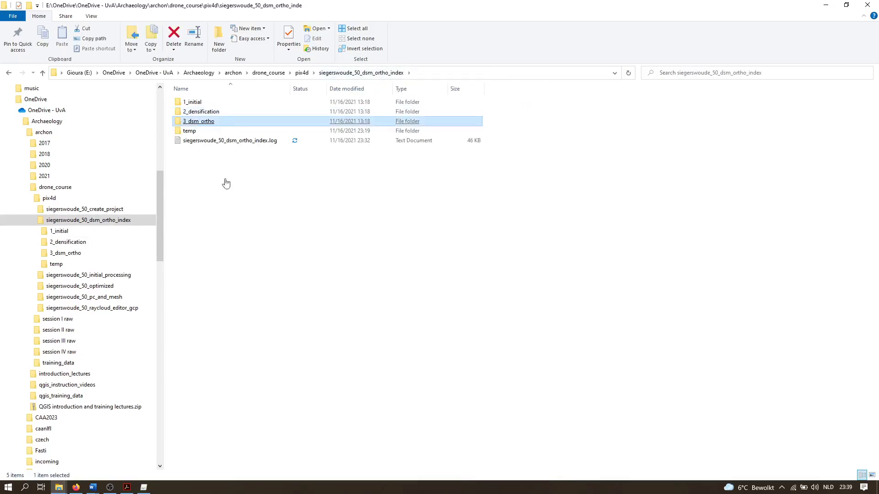
left_click(234, 107)
key("Return")
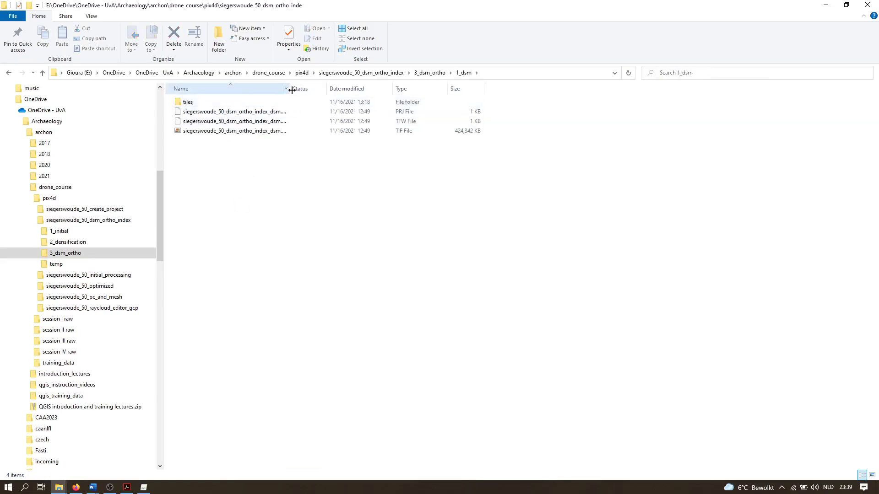
left_click_drag(290, 88, 293, 88)
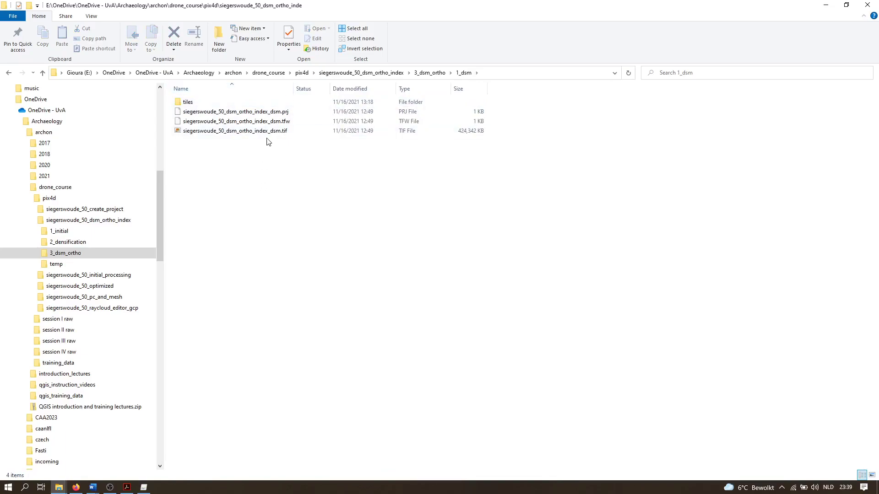
left_click(300, 121)
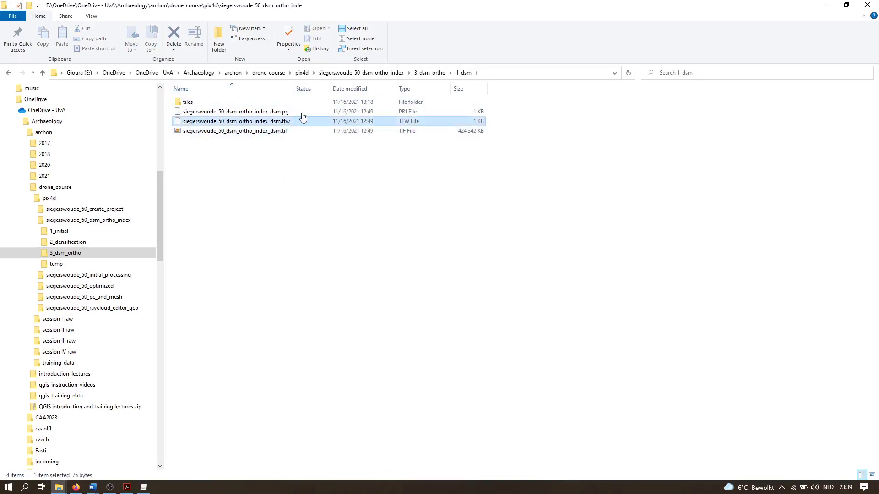
left_click(315, 241)
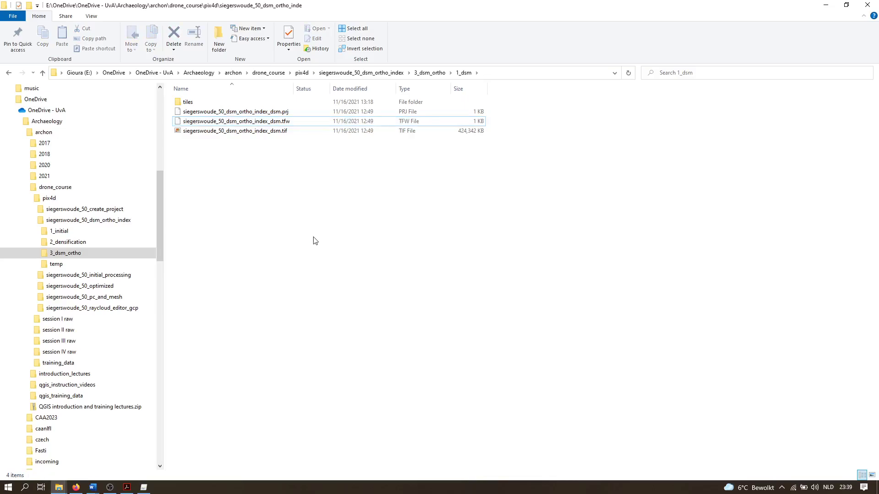
left_click(429, 74)
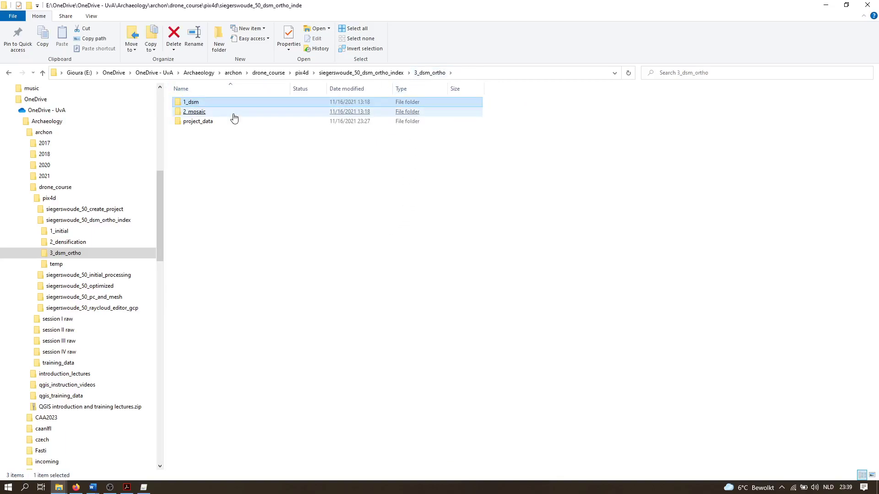
double_click(234, 114)
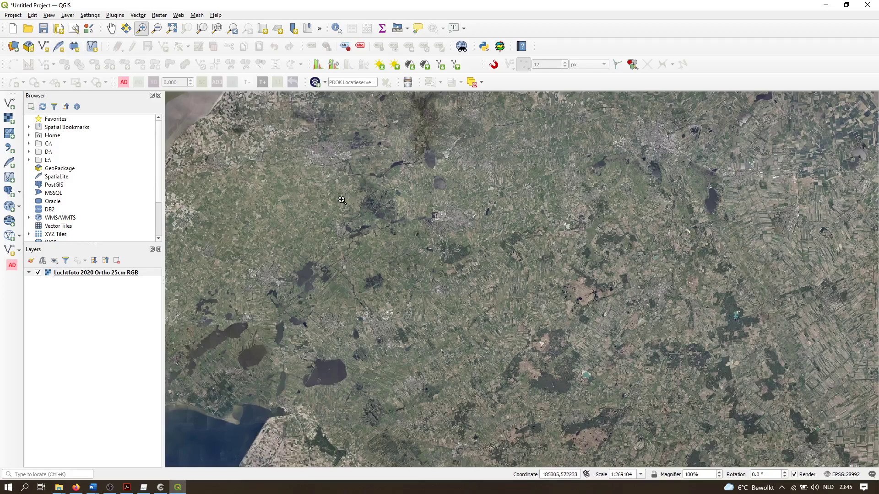
Switch to QGIS and browse the E: drive down to OneDrive\OneDrive - UvA\Archaeology\archon\drone_course\pix4d, making the project folder names fully readable
left_click(28, 160)
left_click(39, 201)
scroll(41, 176, "down", 3)
left_click(48, 144)
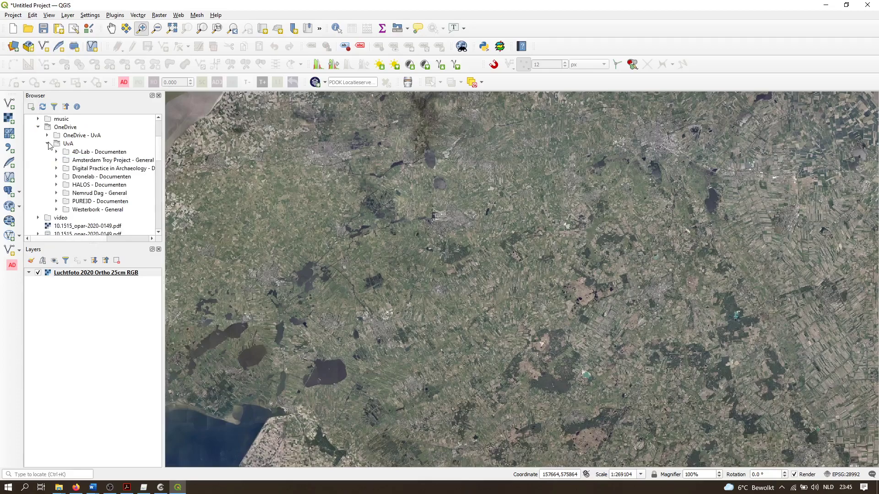
left_click(47, 135)
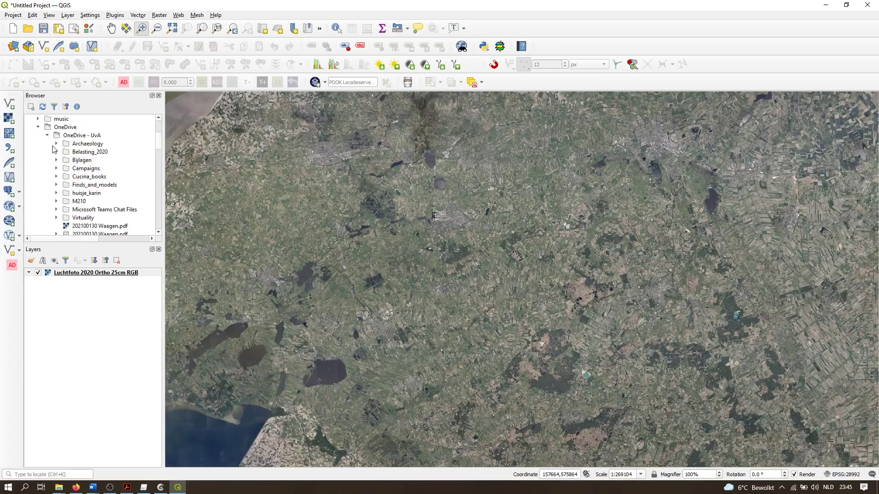
left_click(56, 145)
left_click(66, 152)
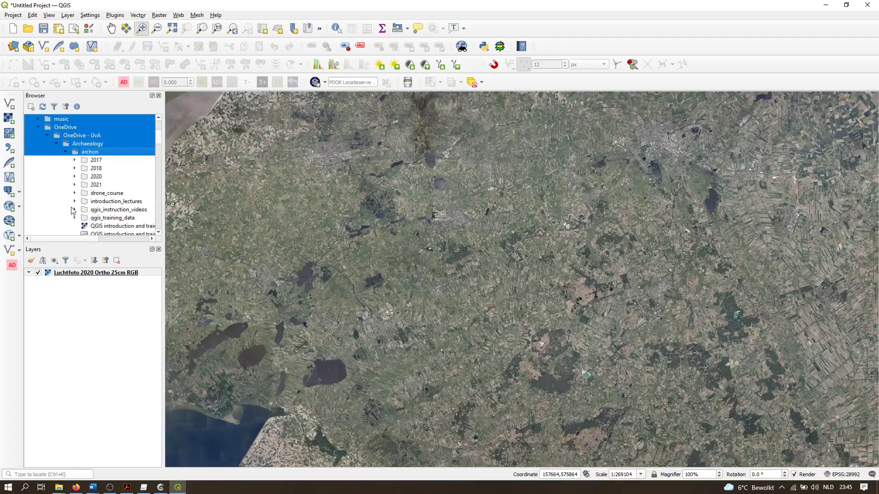
scroll(76, 199, "down", 3)
left_click(75, 119)
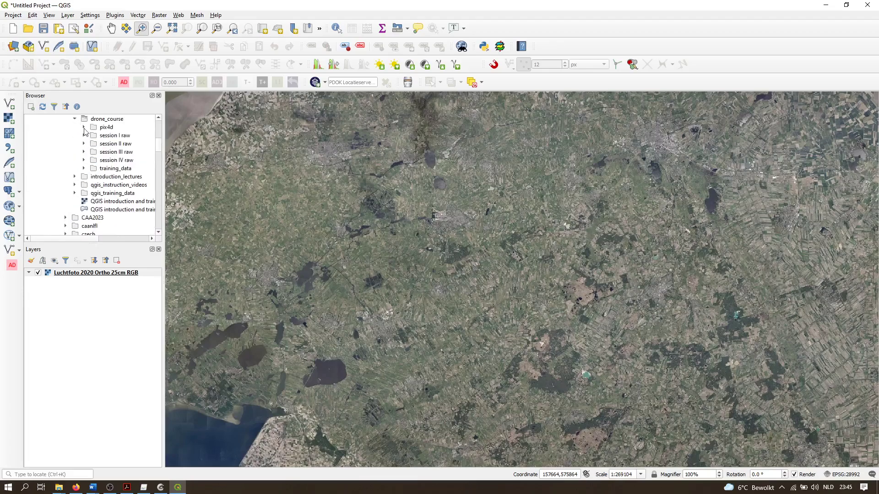
left_click(82, 128)
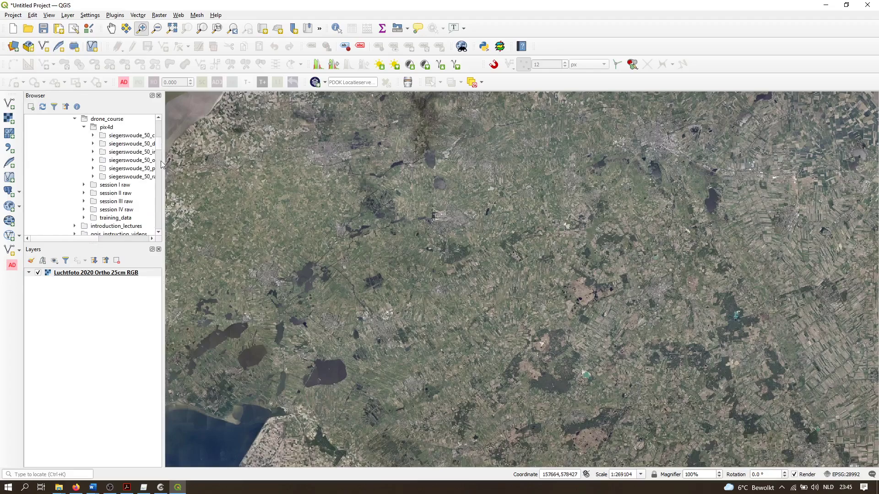
left_click_drag(163, 162, 216, 164)
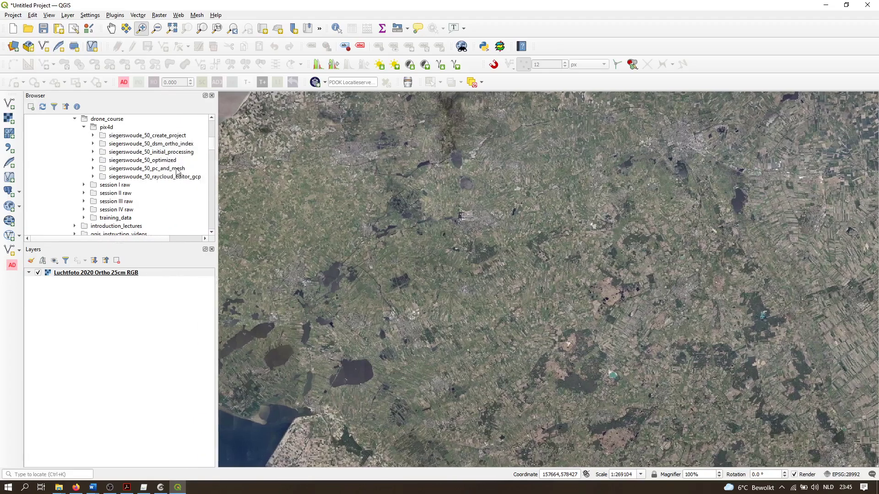
Add the transparent mosaic raster from siegerswoude_50_dsm_ortho_index\3_dsm_ortho\2_mosaic as a layer above Luchtfoto 2020 Ortho 25cm RGB
double_click(173, 145)
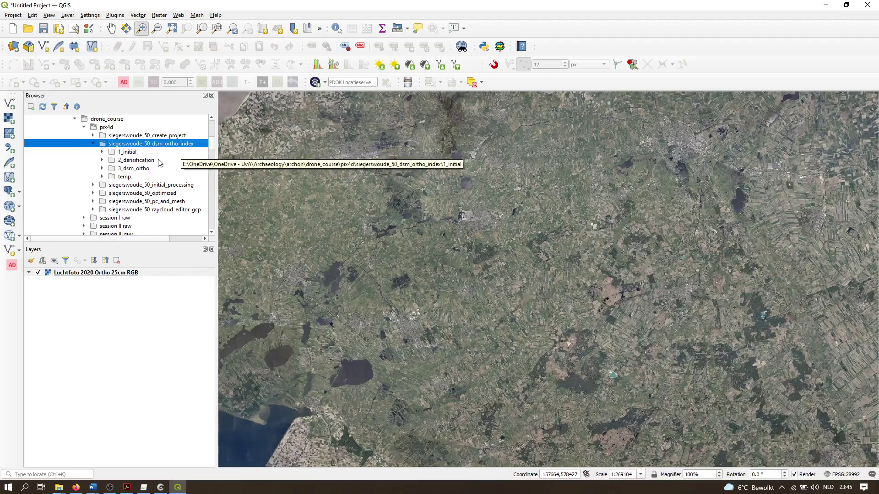
double_click(143, 169)
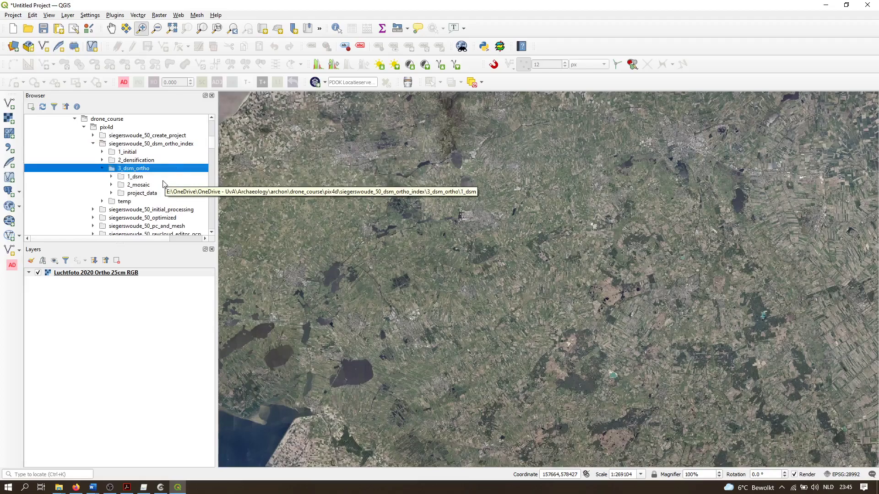
double_click(164, 186)
left_click(174, 204)
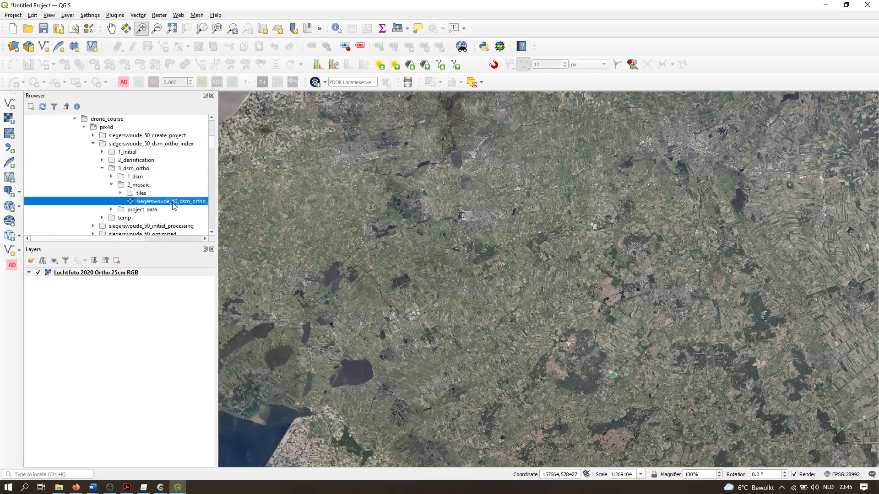
left_click_drag(178, 206, 120, 277)
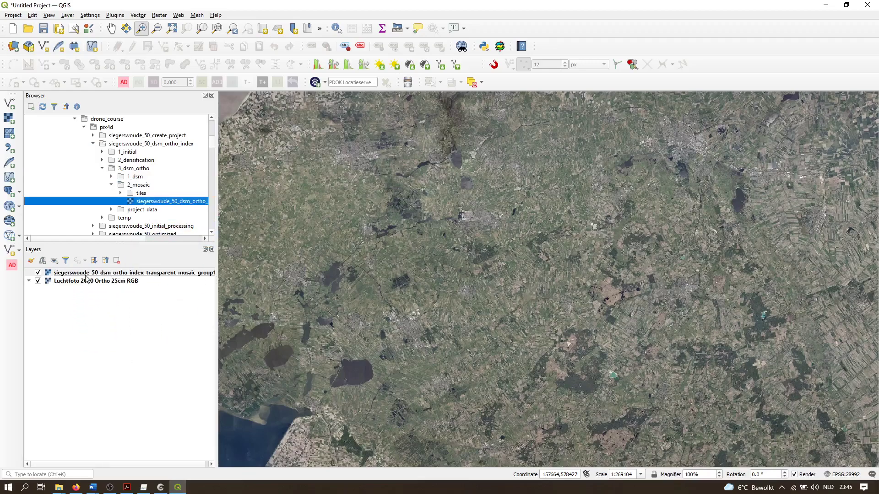
Zoom the map to the extent of the transparent mosaic layer
right_click(94, 281)
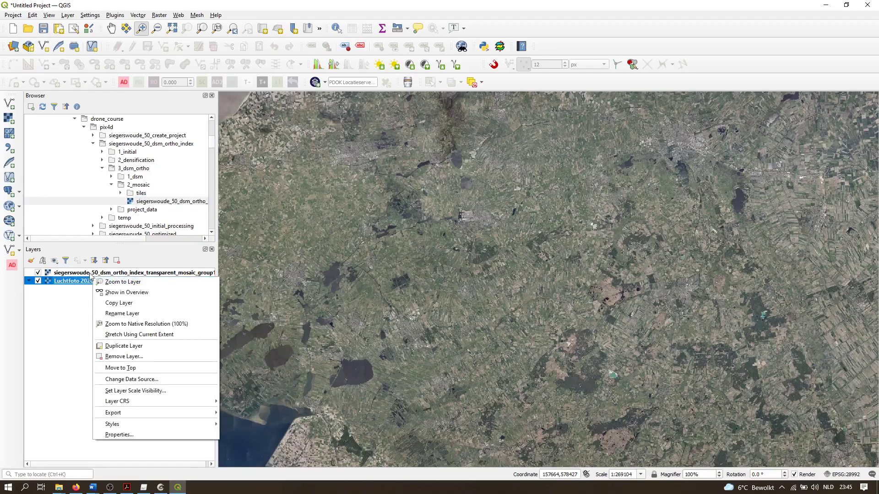
right_click(34, 273)
left_click(55, 279)
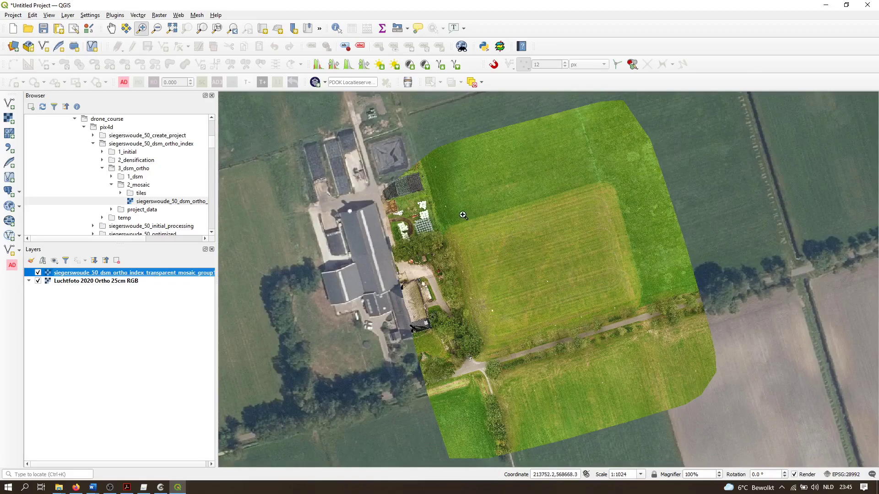
Compare the mosaic's alignment with the underlying aerial photo at several scales, hiding the mosaic layer and showing it again
scroll(489, 256, "down", 1)
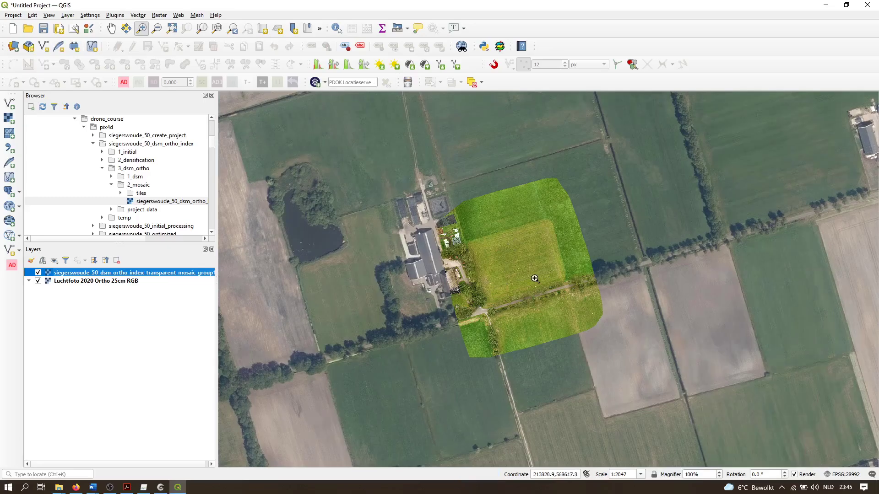
scroll(535, 278, "up", 3)
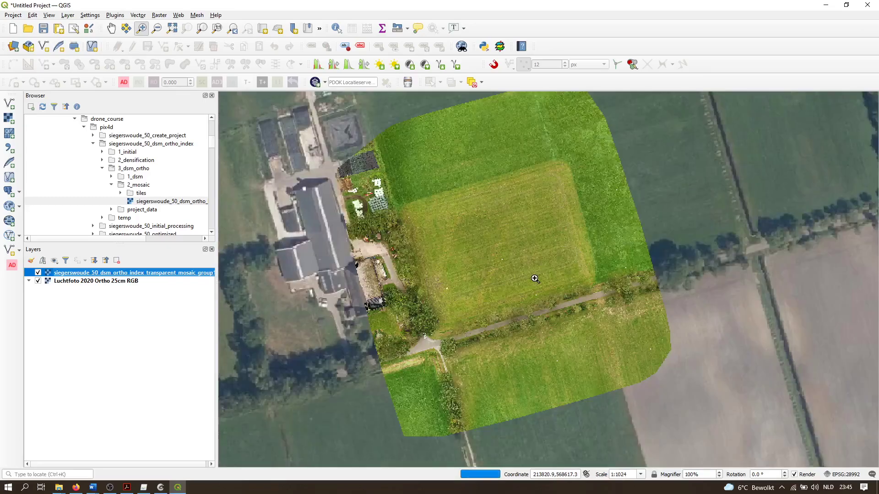
scroll(535, 279, "down", 2)
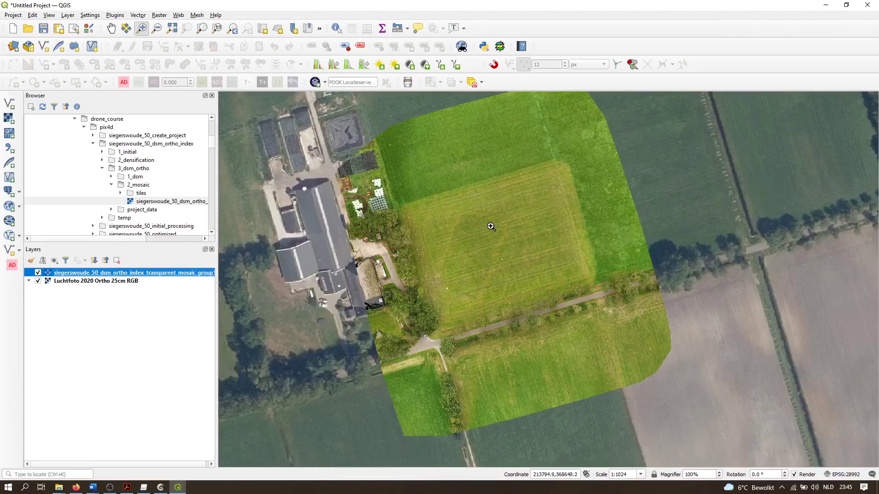
scroll(492, 227, "down", 2)
scroll(547, 268, "up", 2)
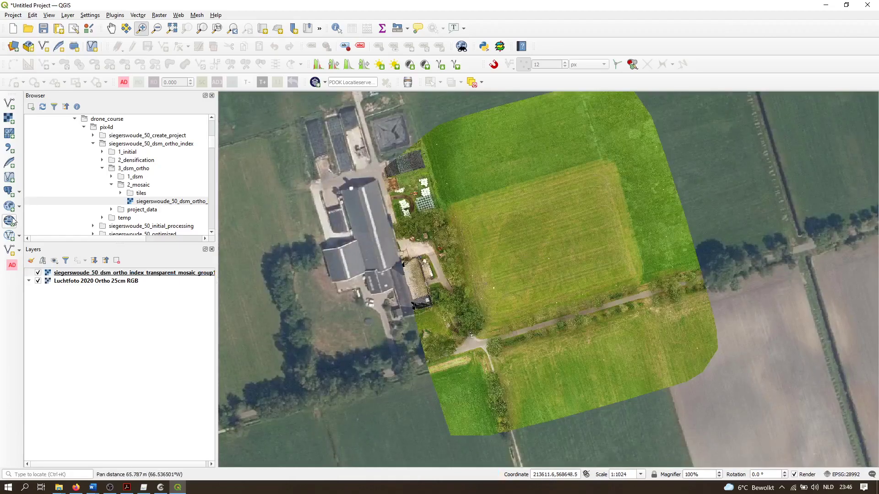
left_click(39, 273)
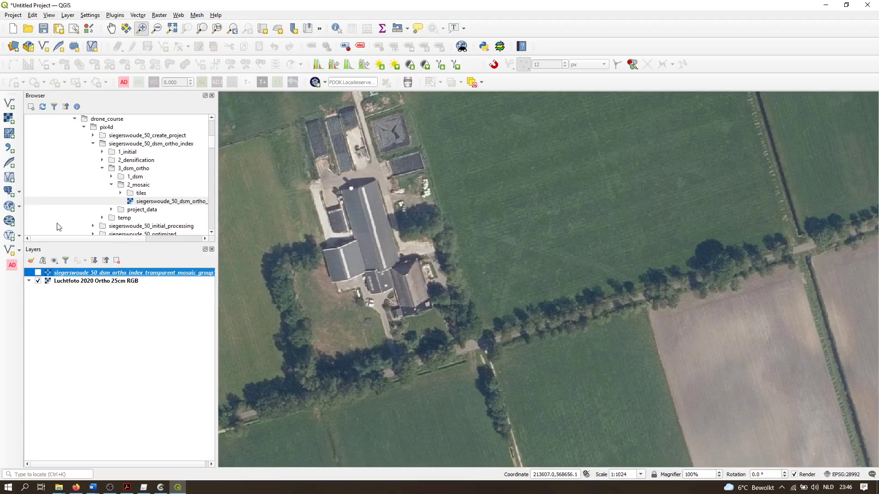
left_click(38, 273)
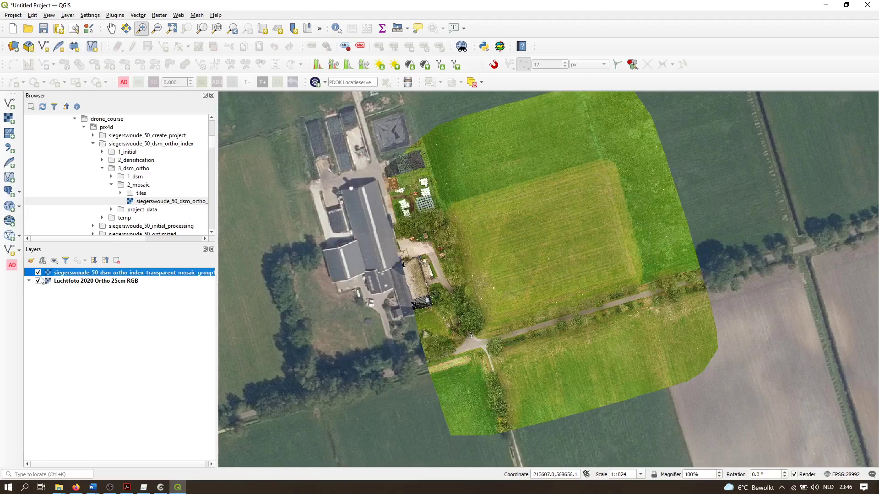
Add the siegerswoude_50_dsm_ortho_index_dsm raster from the 1_dsm folder as the uppermost layer
left_click(112, 177)
left_click(135, 177)
left_click_drag(175, 195, 174, 273)
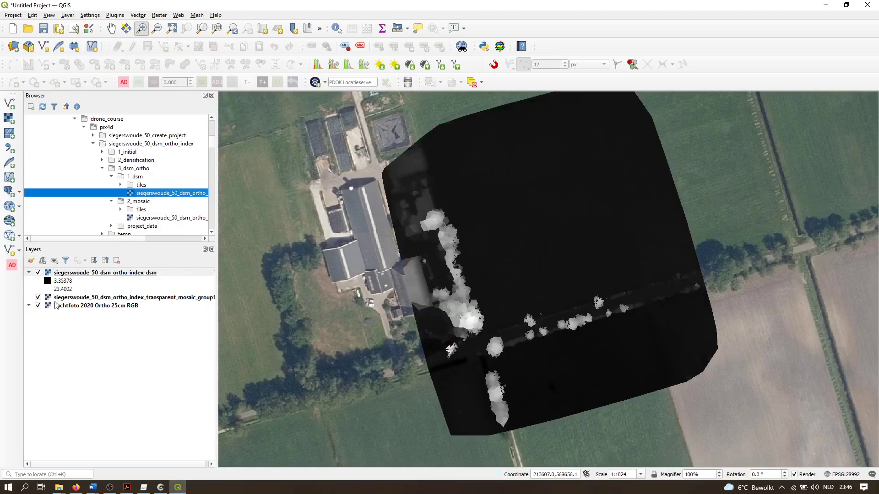
Stretch the DSM layer's contrast with a local cumulative cut over a close-up of the open field
left_click(532, 250)
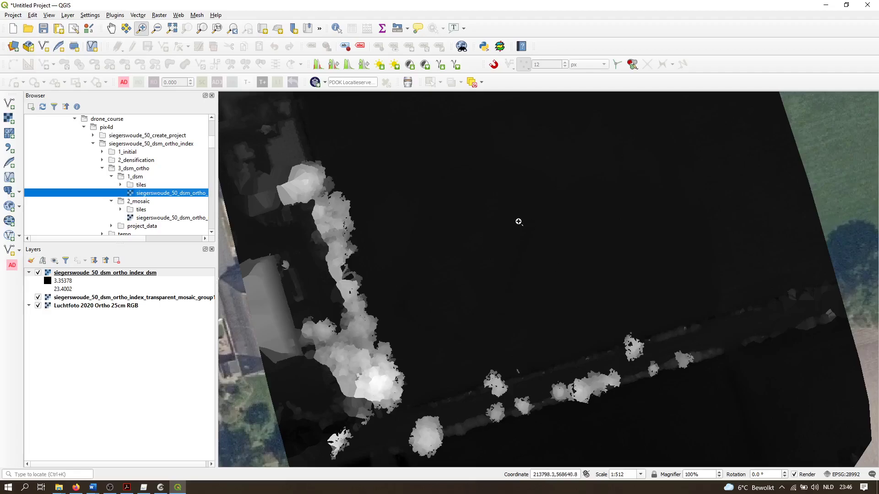
middle_click_drag(510, 181, 456, 292)
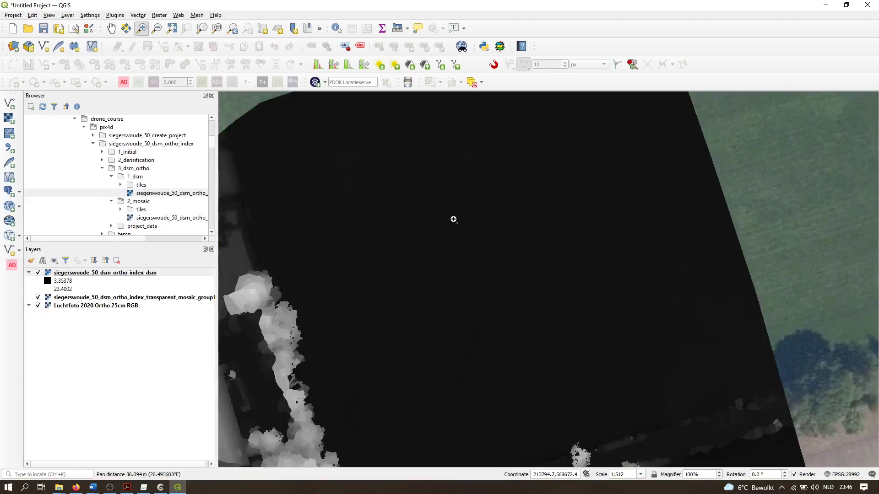
left_click_drag(388, 180, 601, 376)
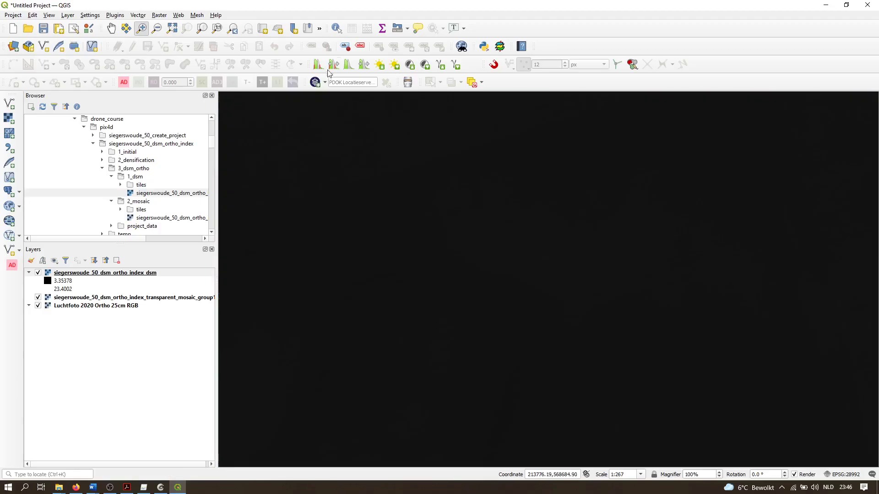
left_click(318, 65)
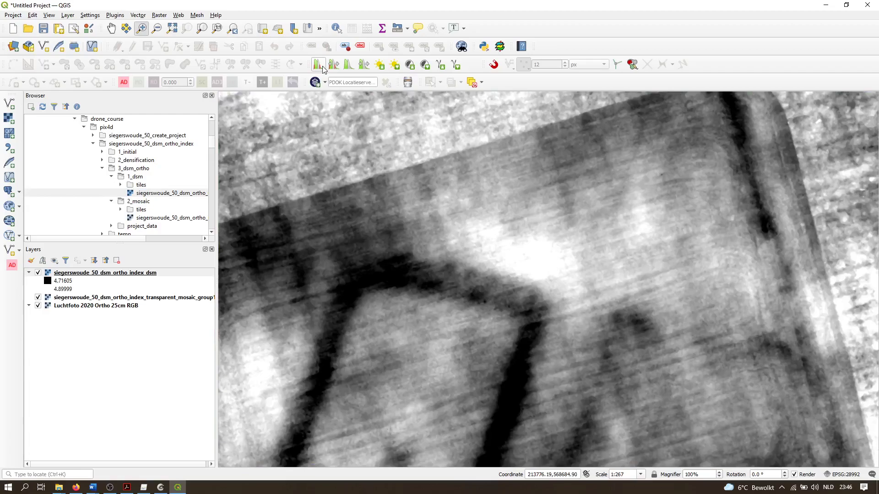
Compare the DSM's dark ditch-like outlines in the open field with the orthomosaic by hiding the DSM layer and showing it again
middle_click_drag(544, 268, 575, 169)
middle_click_drag(526, 266, 547, 208)
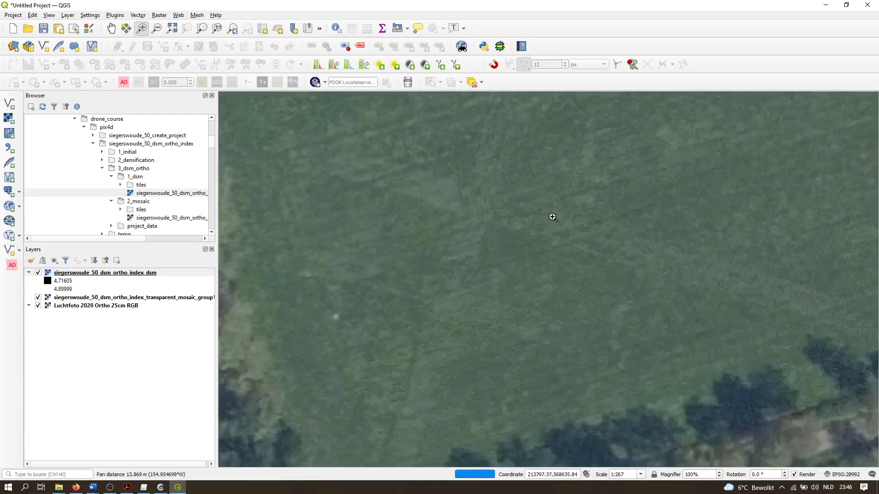
scroll(531, 242, "down", 1)
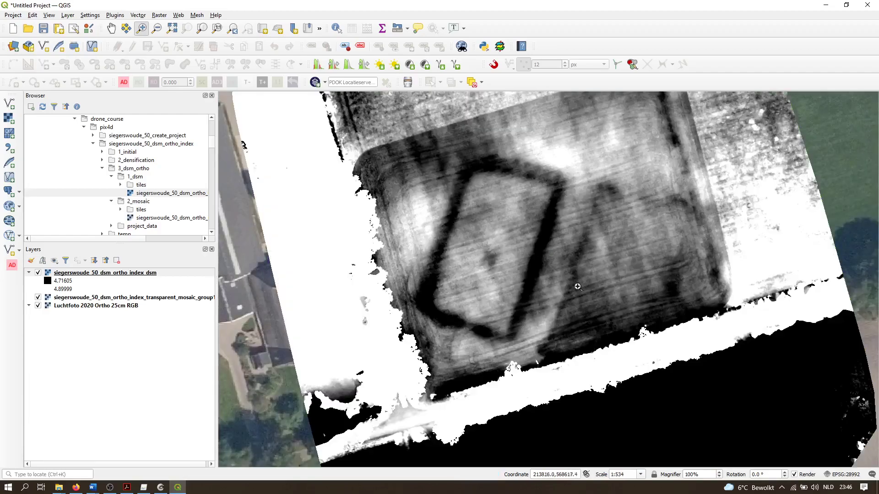
left_click(38, 273)
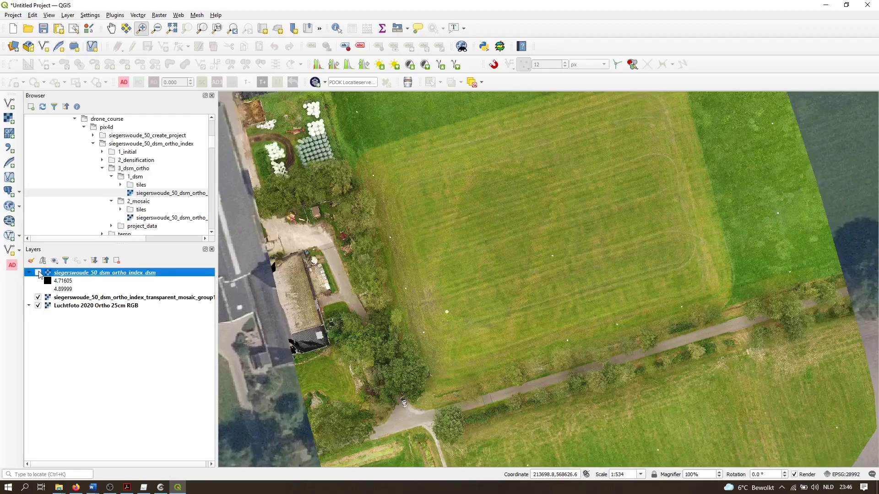
left_click(38, 273)
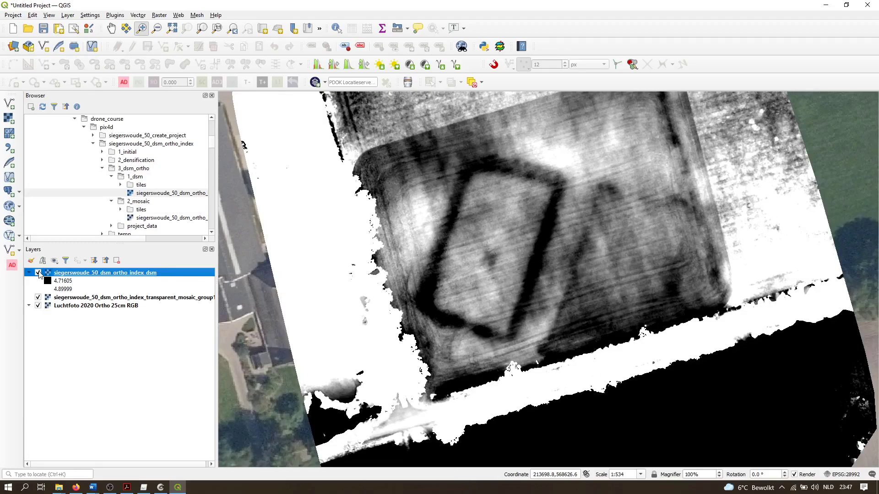
left_click(38, 273)
left_click(38, 273)
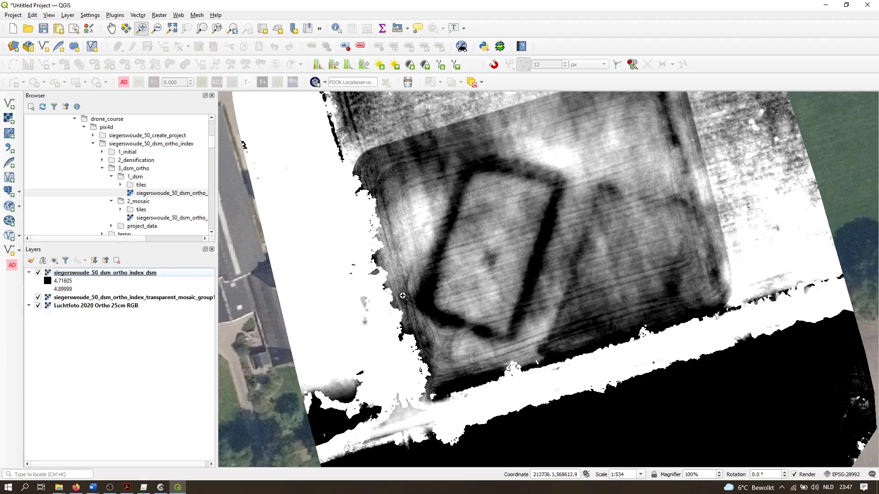
left_click(603, 173)
scroll(575, 184, "down", 1)
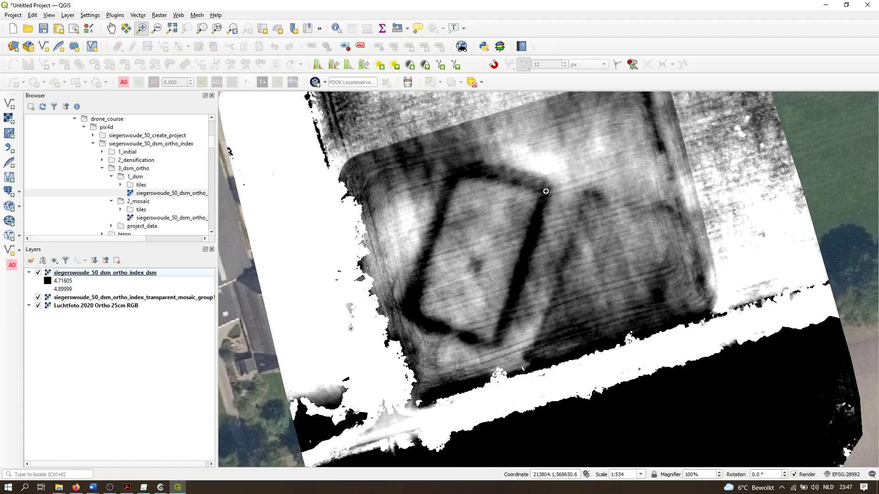
middle_click_drag(546, 191, 574, 186)
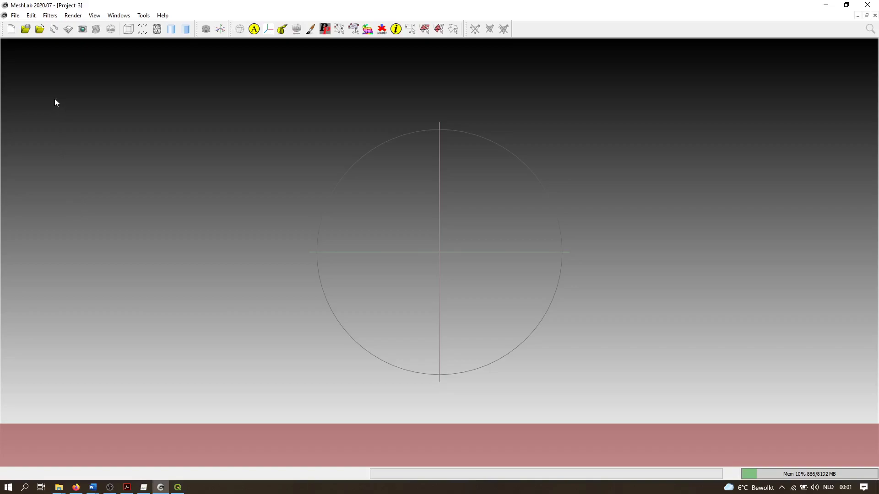
In MeshLab, import siegerswoude_50_dsm_ortho_index_simplified_3d_mesh.obj from the project's 2_densification/3d_mesh folder
left_click(39, 30)
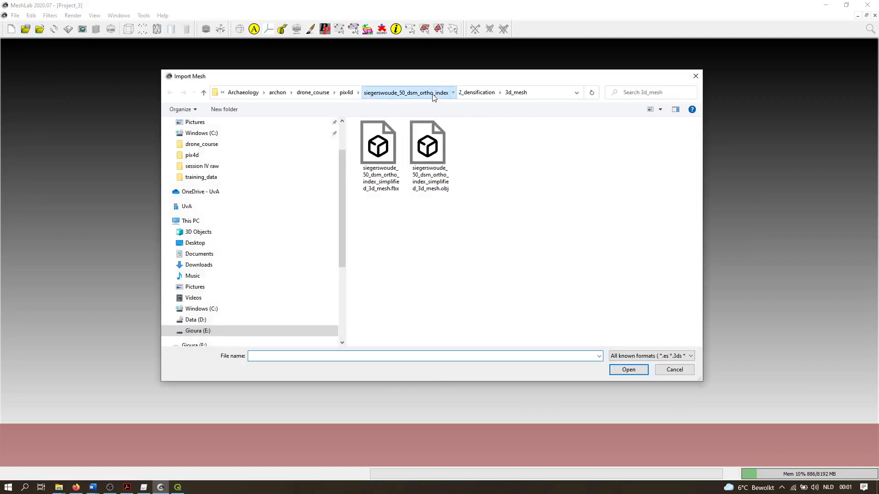
left_click(434, 94)
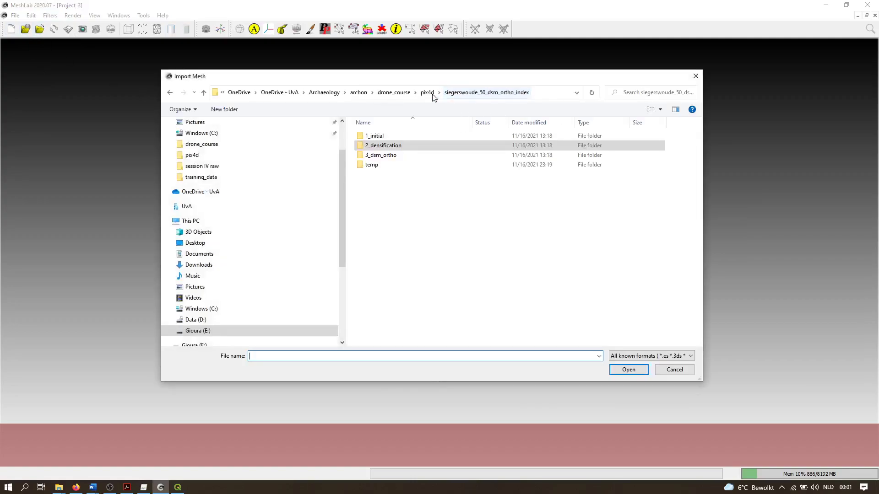
double_click(403, 146)
left_click(439, 138)
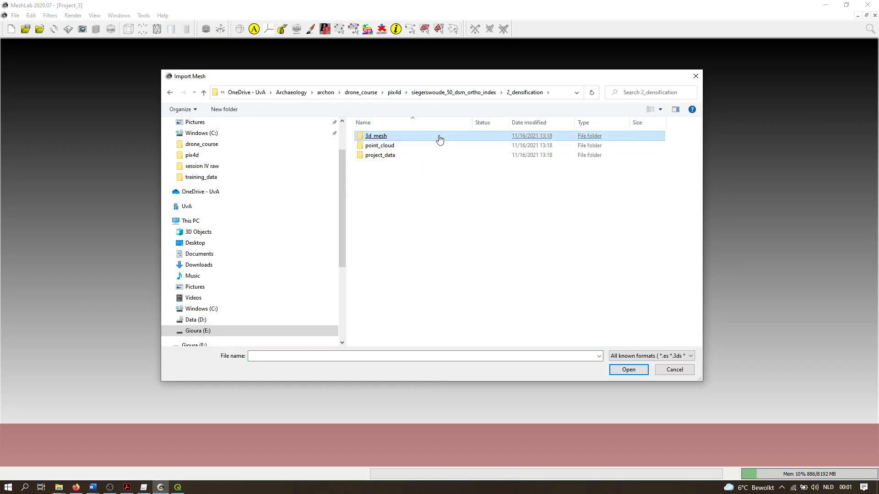
double_click(440, 139)
left_click(439, 144)
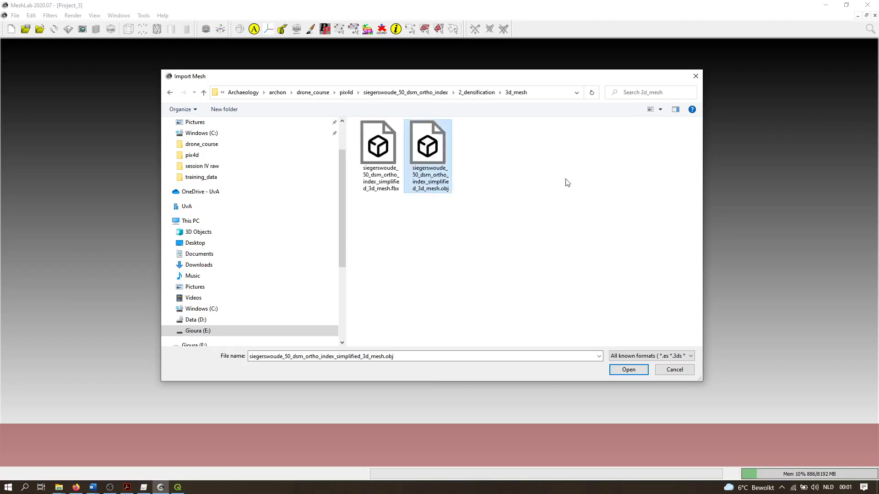
double_click(436, 152)
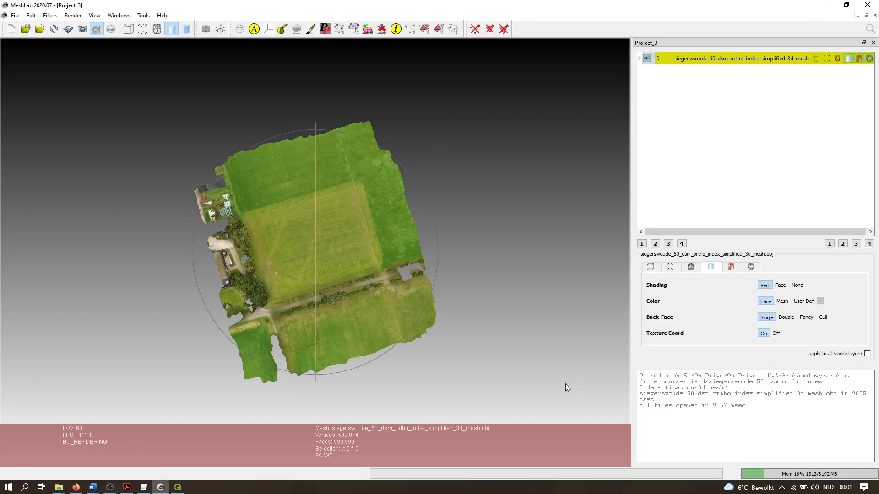
Examine the textured 3D mesh from several oblique angles, including the central field, the road, the trees and the farm buildings
left_click_drag(367, 329, 221, 227)
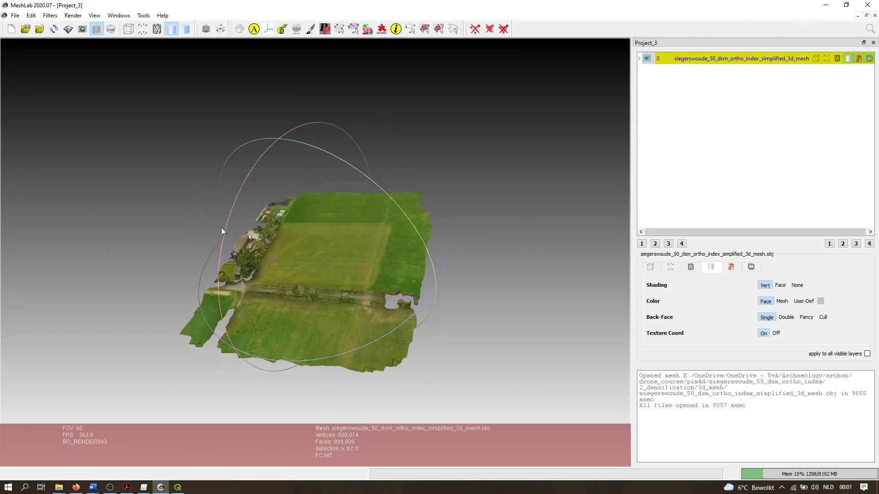
left_click_drag(474, 283, 305, 250)
scroll(303, 251, "up", 6)
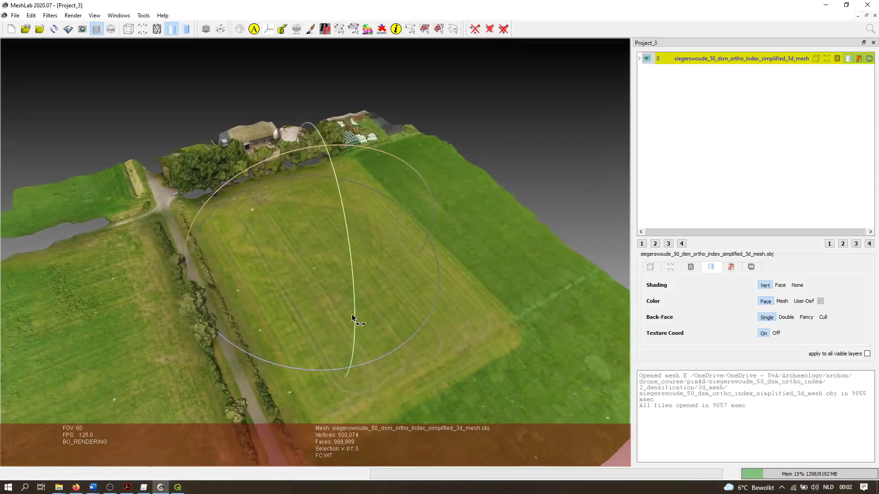
left_click_drag(209, 283, 330, 284)
scroll(321, 279, "down", 3)
scroll(313, 273, "up", 5)
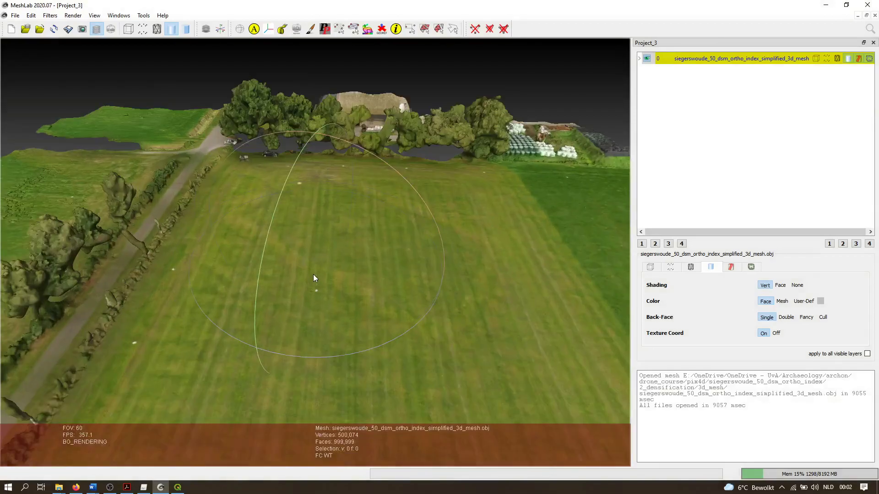
left_click_drag(289, 325, 309, 216)
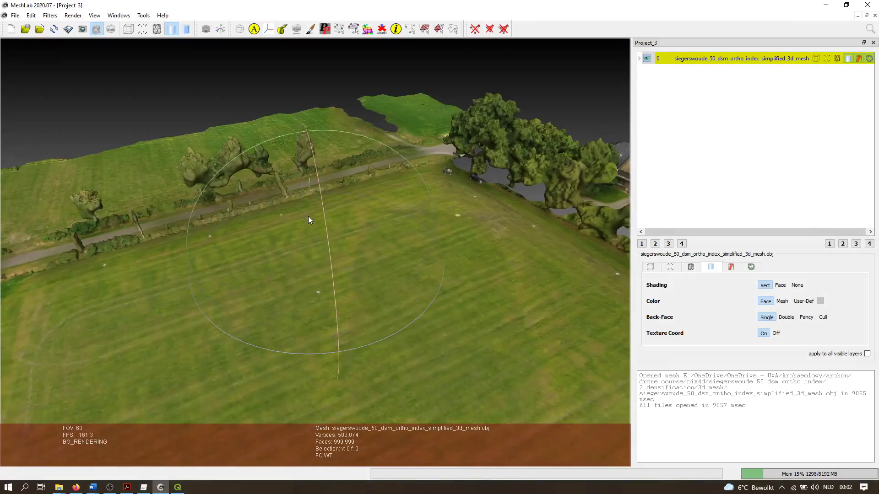
scroll(308, 216, "down", 3)
scroll(309, 216, "up", 3)
Change the light direction on the mesh to shade the relief of the central field, viewed towards the farm
left_click_drag(306, 330, 447, 257)
mouse_move(411, 234)
left_mouse_down("ctrl+shift")
mouse_move(392, 243)
mouse_move(358, 283)
mouse_move(255, 276)
mouse_move(255, 297)
mouse_move(397, 322)
mouse_move(384, 259)
mouse_move(290, 265)
mouse_move(235, 255)
mouse_move(254, 279)
mouse_move(239, 245)
mouse_move(243, 266)
mouse_move(271, 246)
left_mouse_up("ctrl+shift")
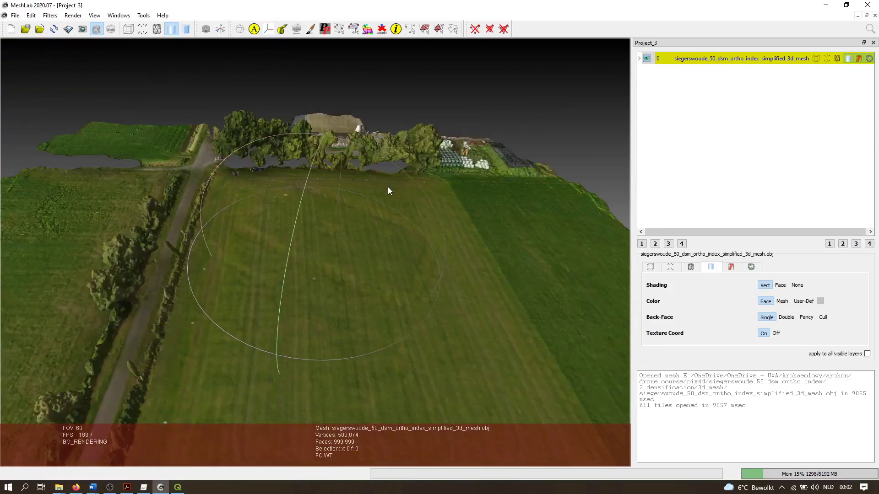
left_click_drag(336, 267, 337, 237, "ctrl")
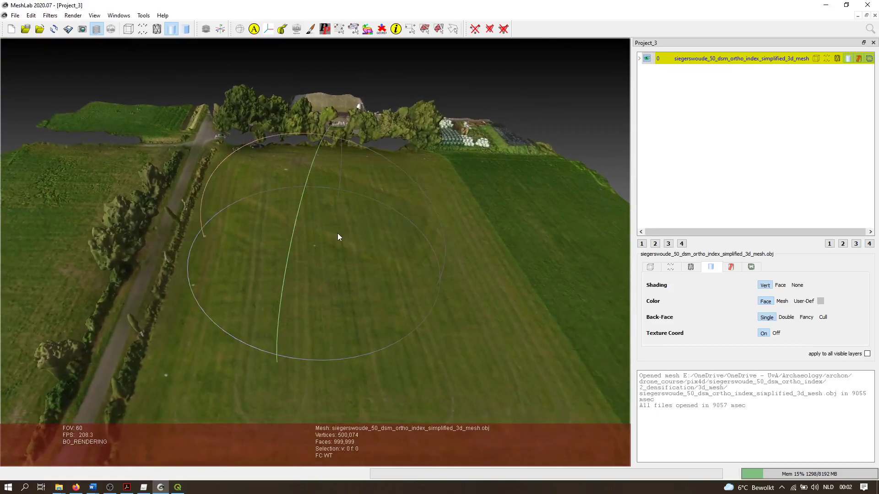